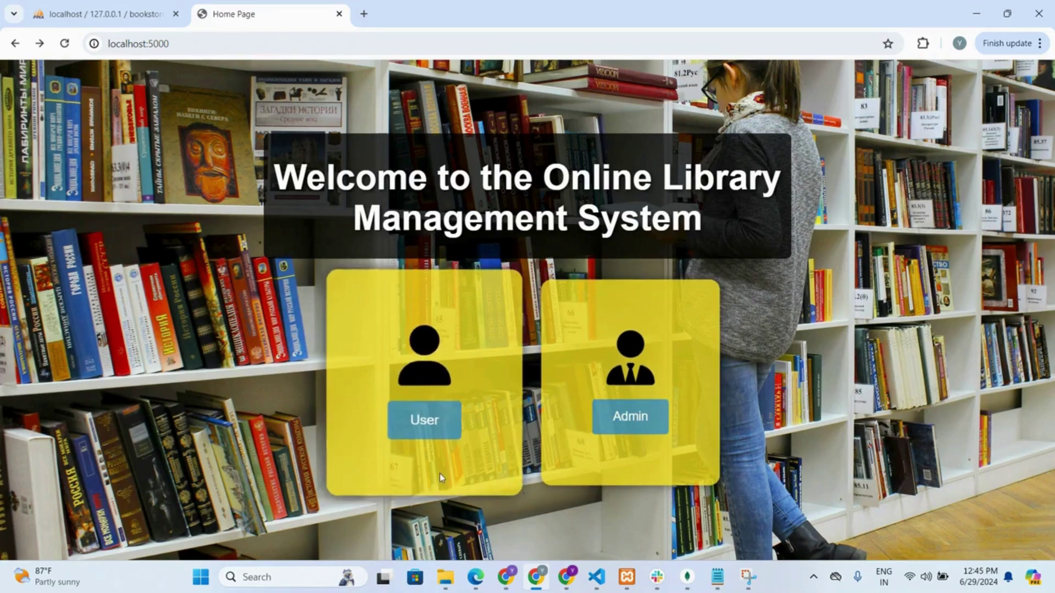
Step: Open the User Registration form from the welcome page's User button
{"action": "left_click", "coordinate": [434, 427]}
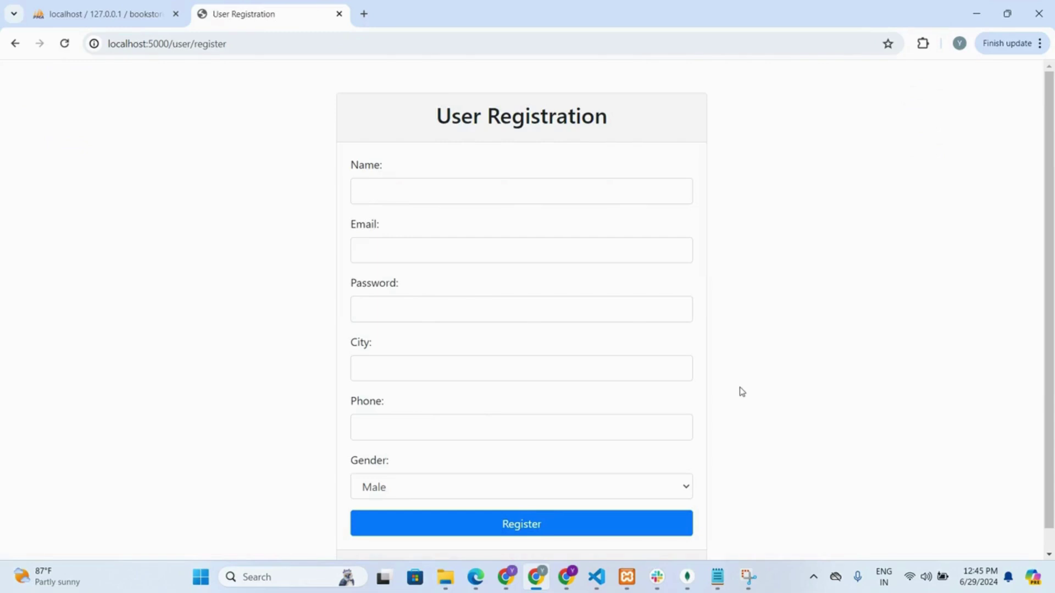
Step: Check the existing users table, then enter the new user's name in the registration form
{"action": "left_click", "coordinate": [459, 195]}
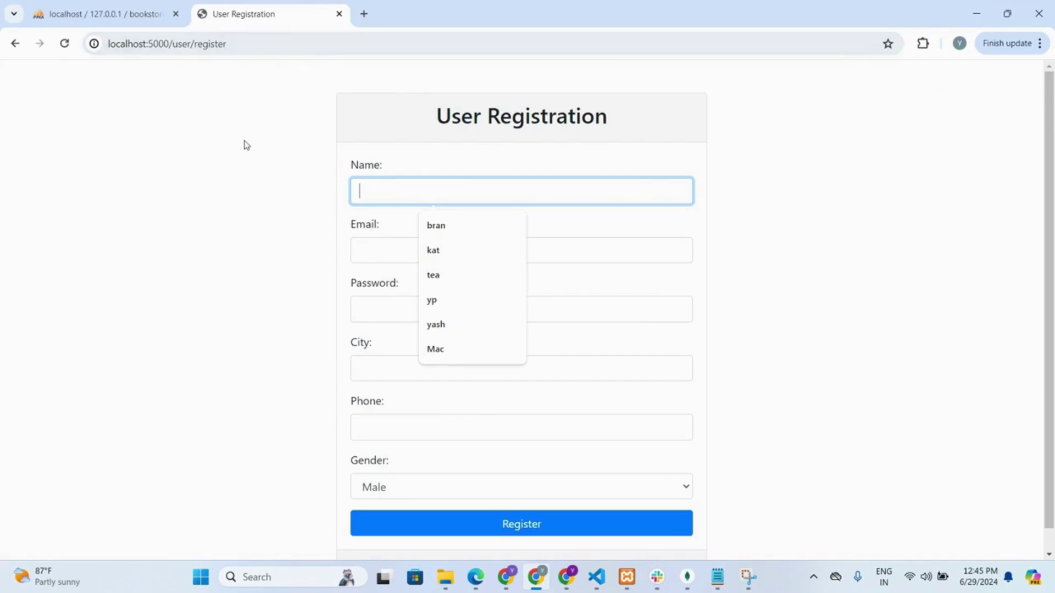
{"action": "left_click", "coordinate": [139, 22]}
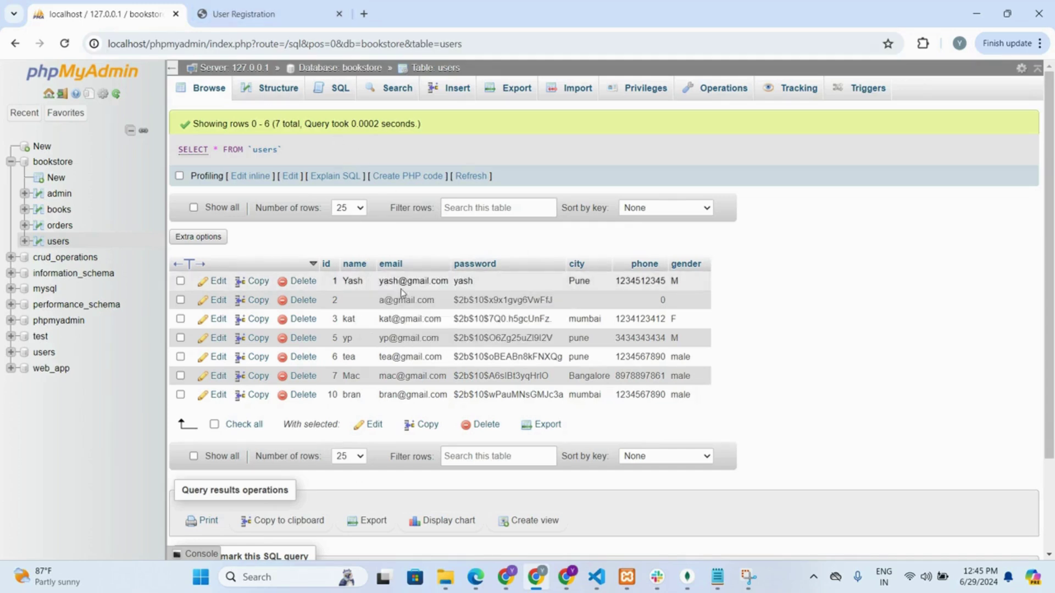
{"action": "left_click", "coordinate": [283, 9]}
{"action": "type", "text": "Yash"}
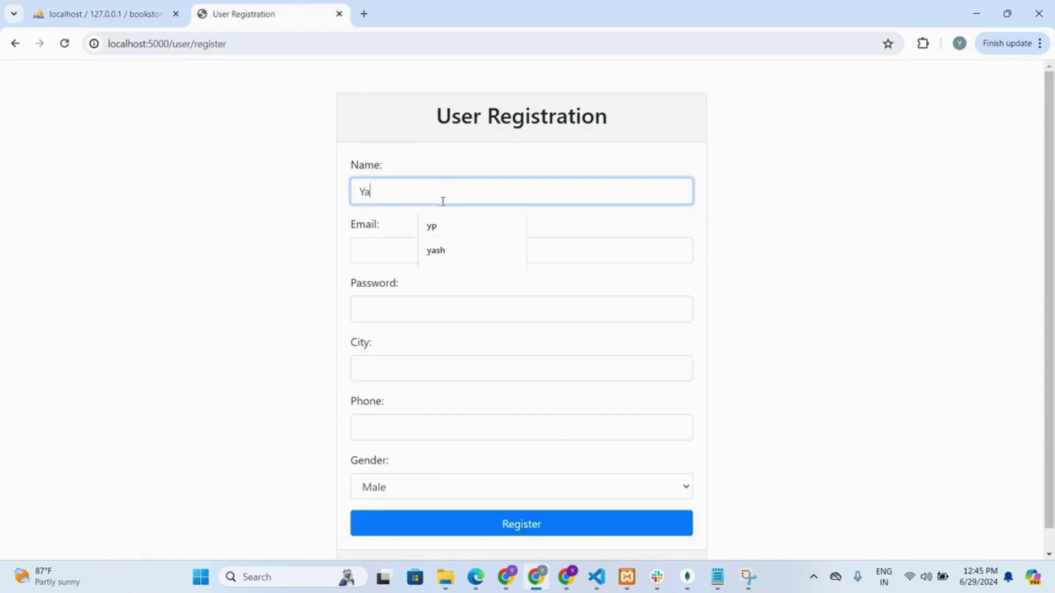
Step: Fill in the e-mail suggestion, a password, city mumbai and a phone number, then submit
{"action": "left_click", "coordinate": [372, 250]}
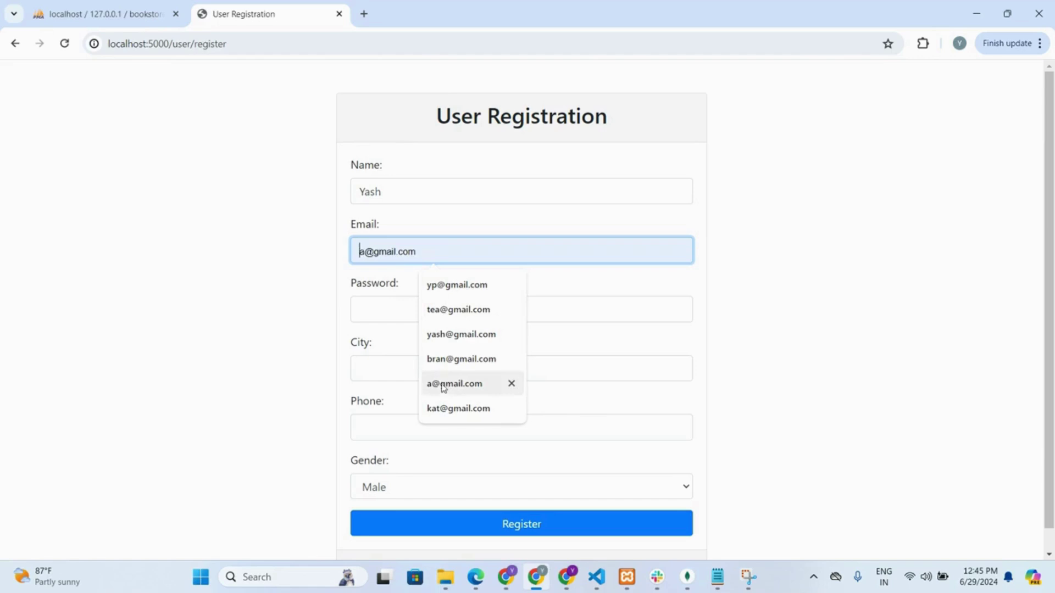
{"action": "left_click", "coordinate": [440, 334]}
{"action": "left_click", "coordinate": [401, 301]}
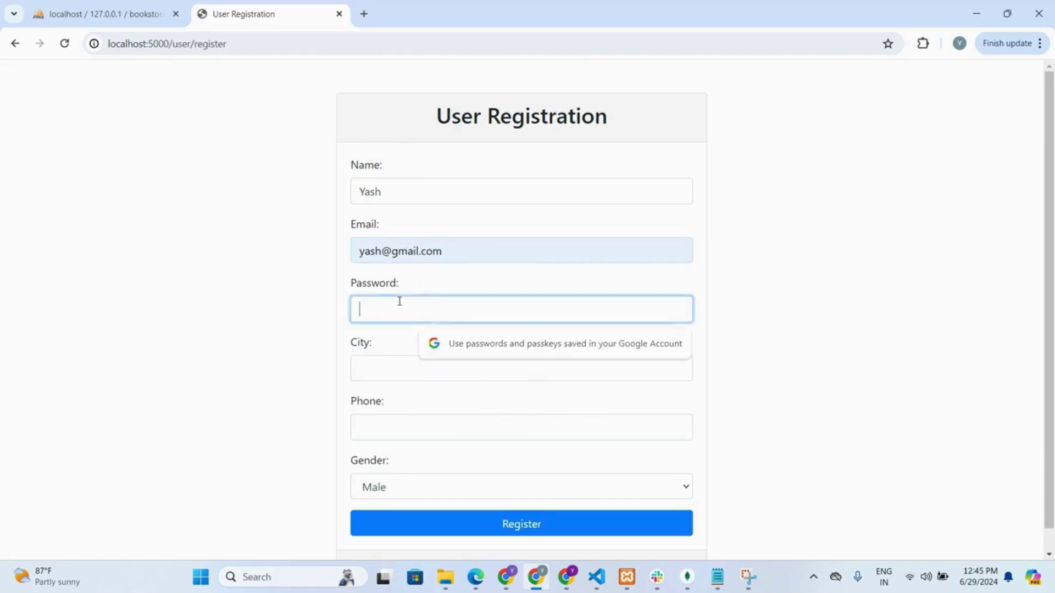
{"action": "type", "text": "123456"}
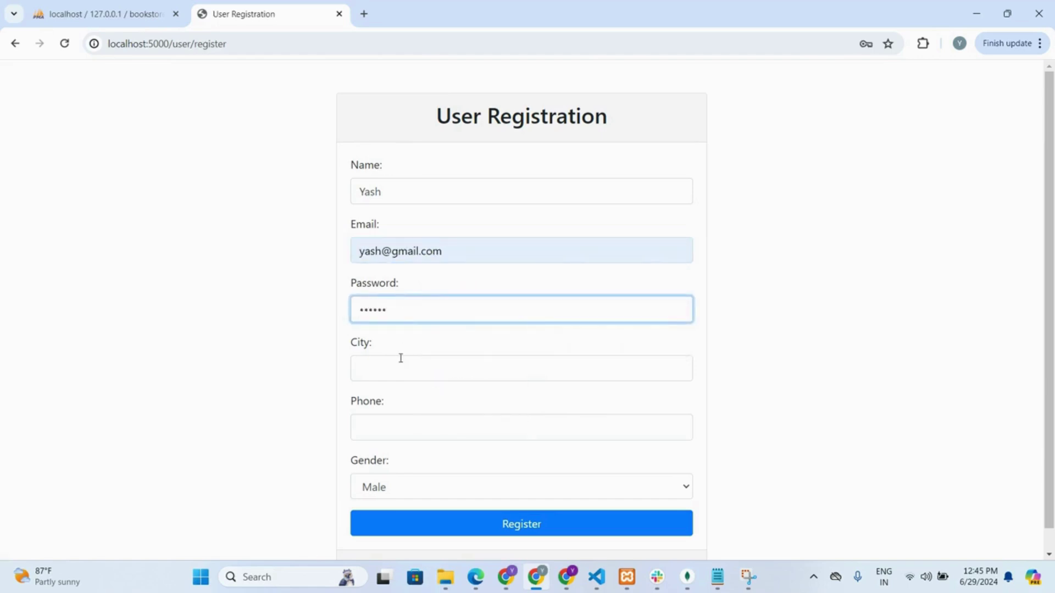
{"action": "left_click", "coordinate": [400, 358]}
{"action": "left_click", "coordinate": [439, 402]}
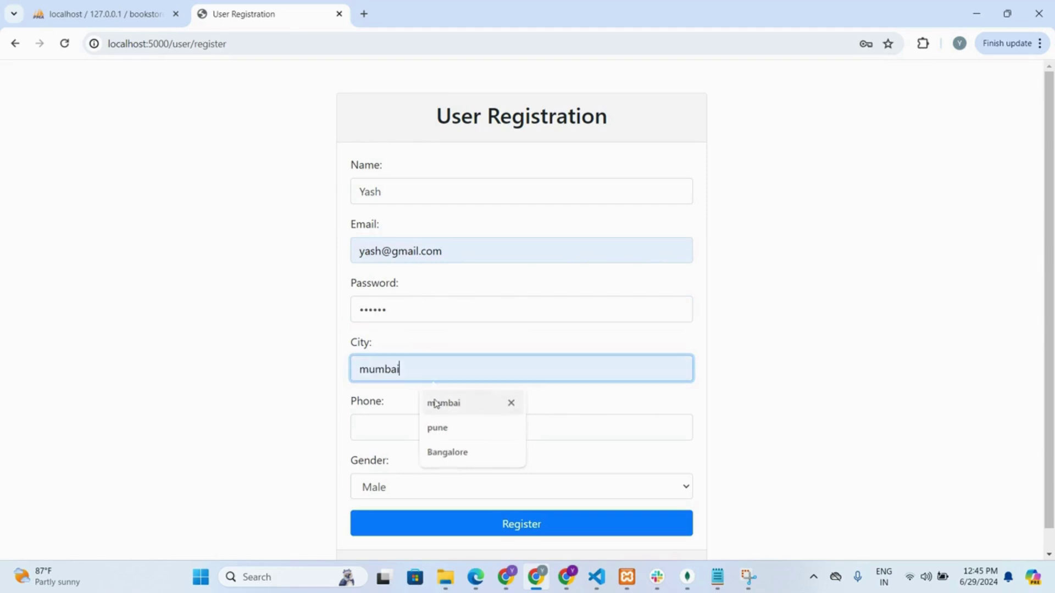
{"action": "left_click", "coordinate": [436, 422]}
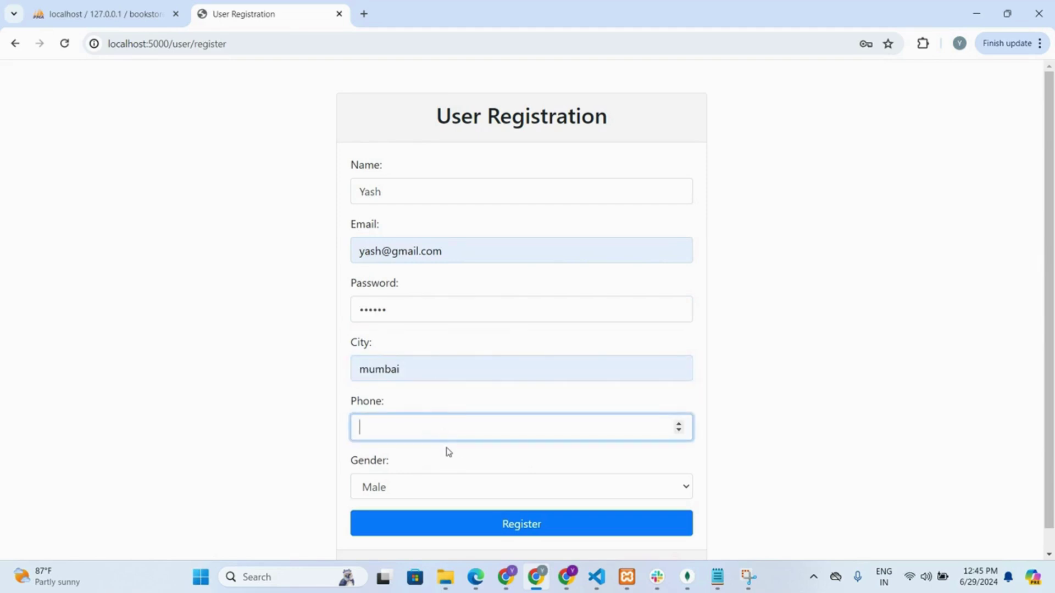
{"action": "type", "text": "123412341234"}
{"action": "left_click", "coordinate": [446, 524]}
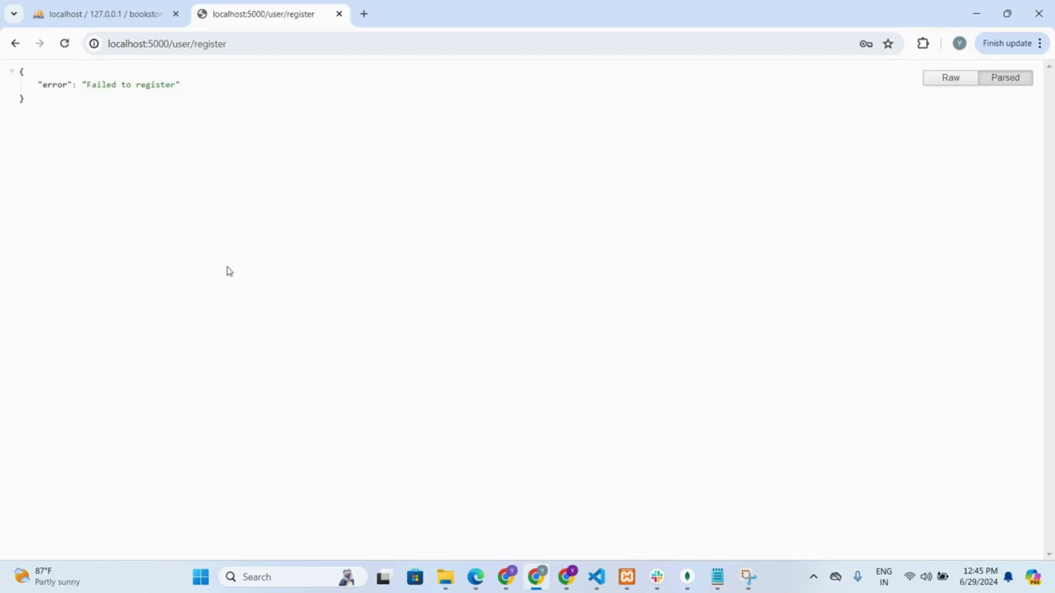
Step: Go back and resubmit registration with a different name, e-mail user part and password
{"action": "left_click", "coordinate": [19, 49]}
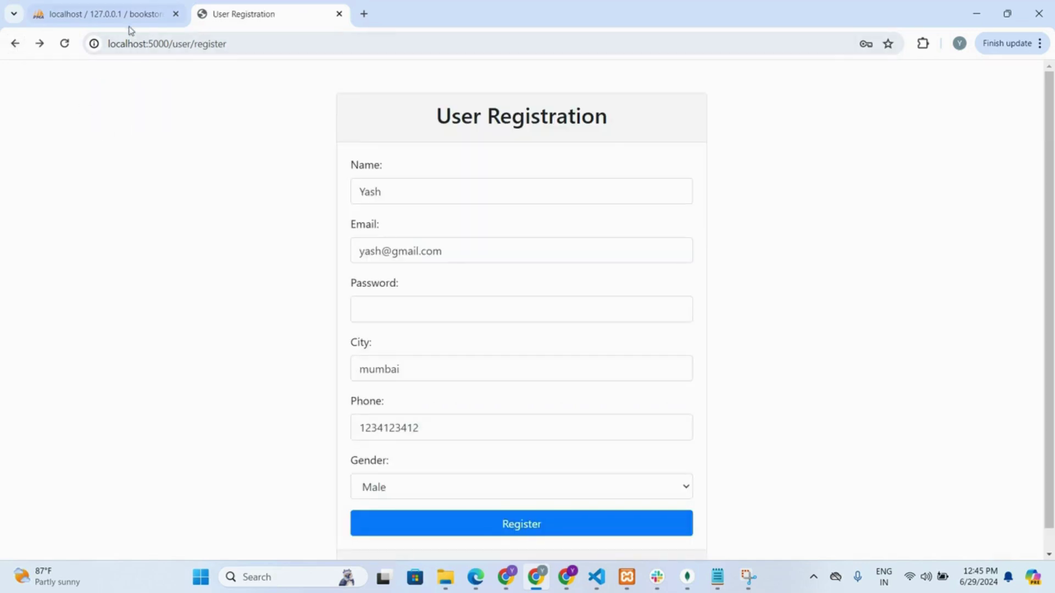
{"action": "double_click", "coordinate": [384, 194]}
{"action": "type", "text": "Bra"}
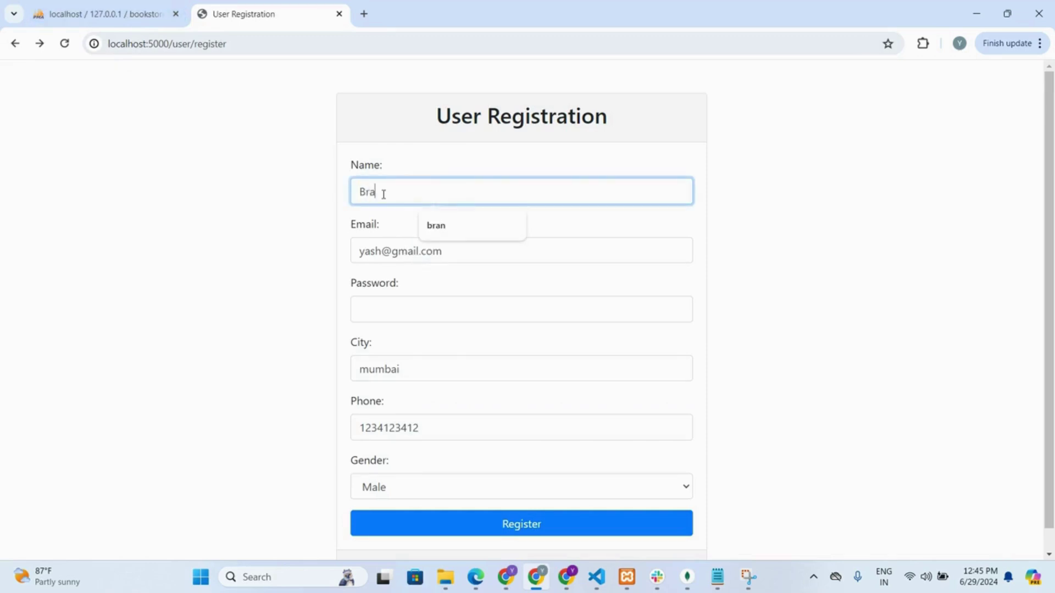
{"action": "type", "text": "nko"}
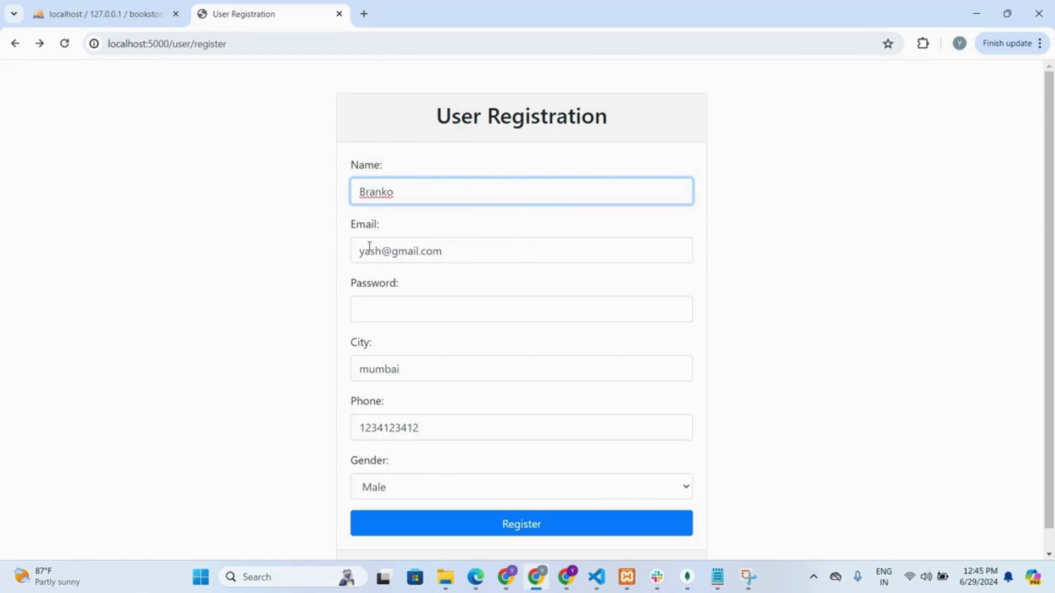
{"action": "double_click", "coordinate": [369, 250]}
{"action": "type", "text": "branko"}
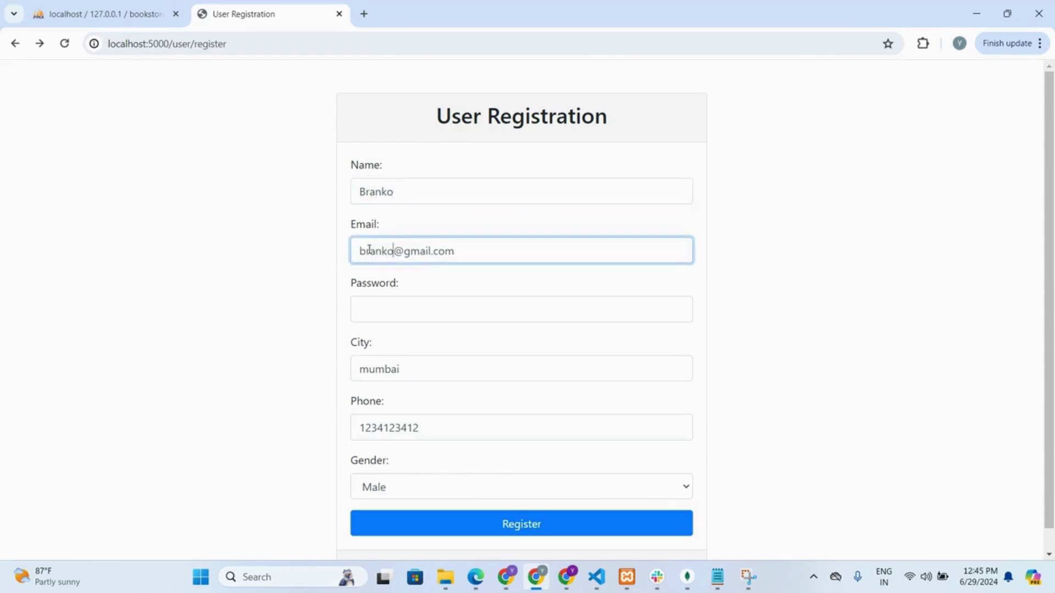
{"action": "left_click", "coordinate": [386, 308]}
{"action": "type", "text": "12345"}
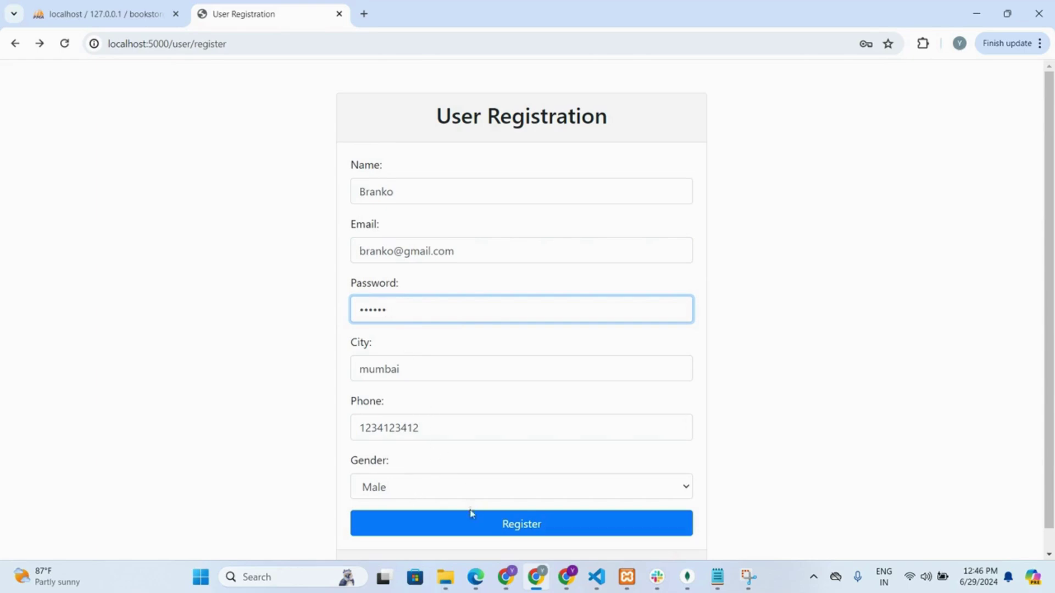
{"action": "left_click", "coordinate": [469, 525]}
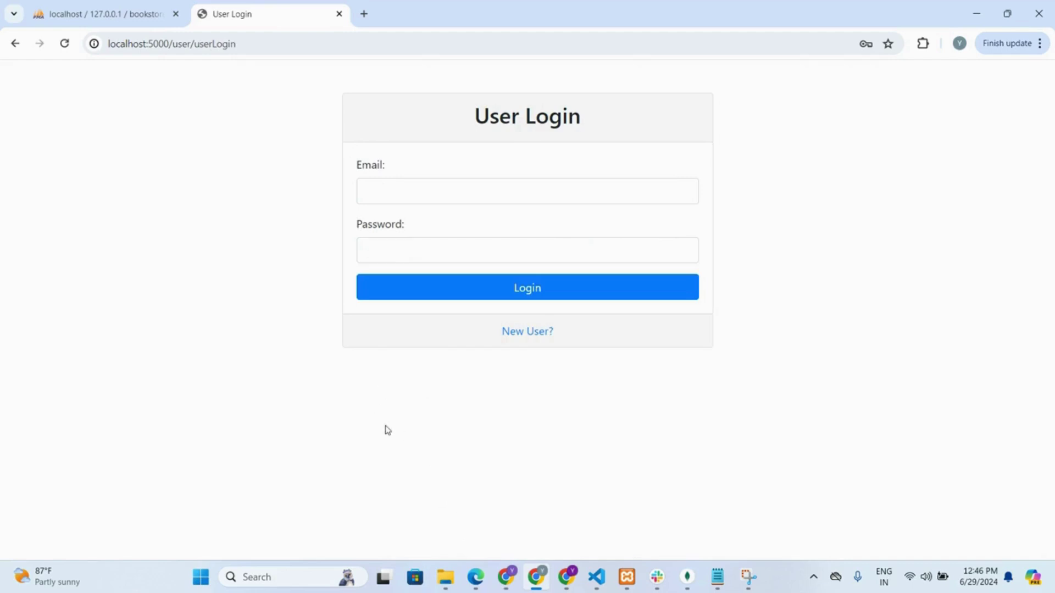
Step: Log in with the newly registered account's suggested e-mail and its password
{"action": "left_click", "coordinate": [462, 198]}
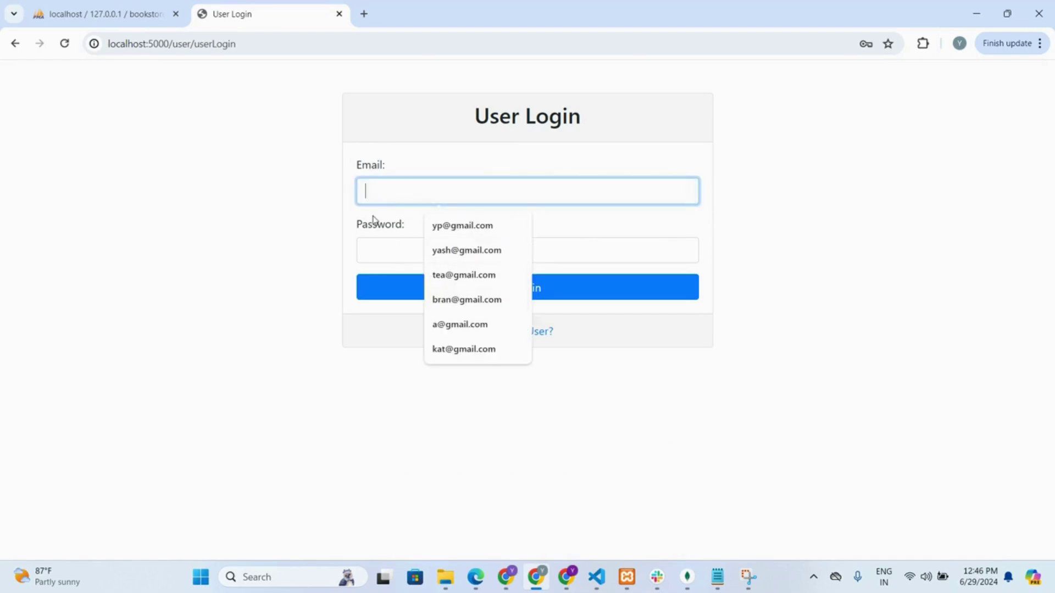
{"action": "type", "text": "branko"}
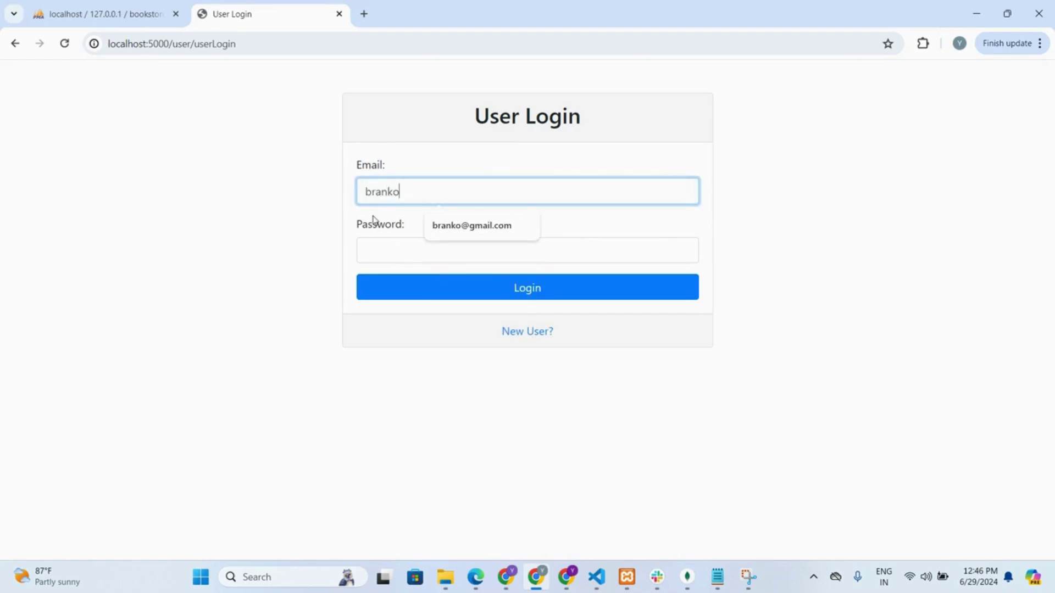
{"action": "left_click", "coordinate": [450, 232]}
{"action": "left_click", "coordinate": [448, 261]}
{"action": "type", "text": "1234"}
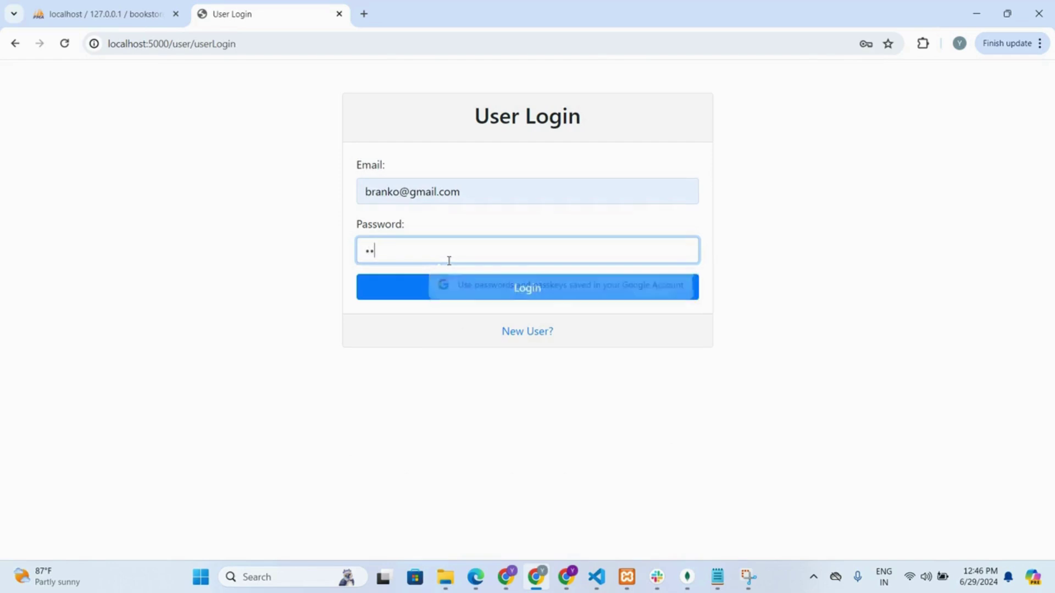
{"action": "type", "text": "56"}
{"action": "left_click", "coordinate": [450, 288]}
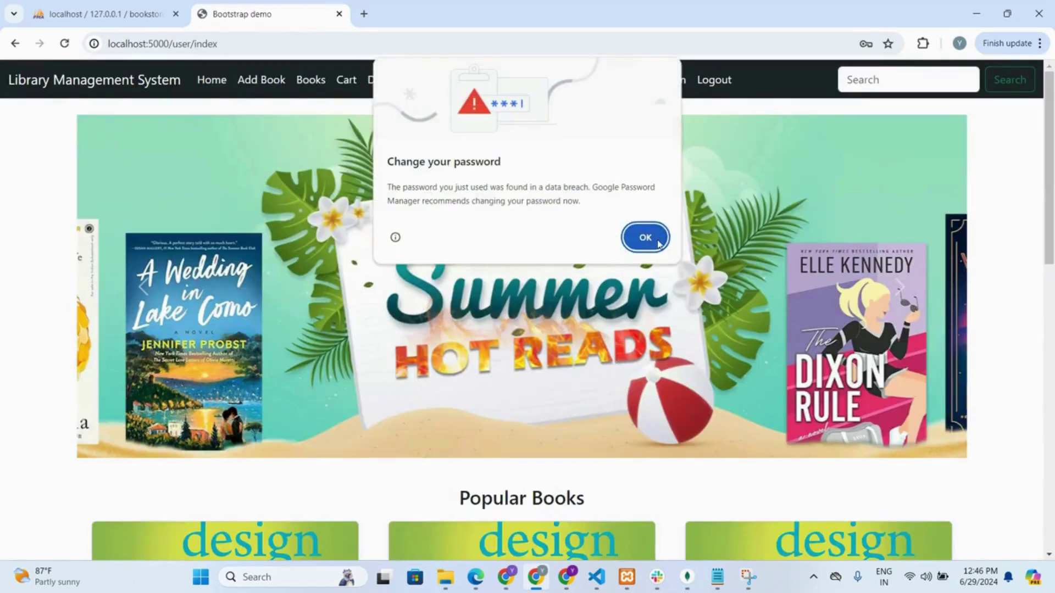
Step: Dismiss Chrome's password-breach warning, check the new account in phpMyAdmin, then return to the library
{"action": "left_click", "coordinate": [657, 241]}
{"action": "left_click", "coordinate": [102, 13]}
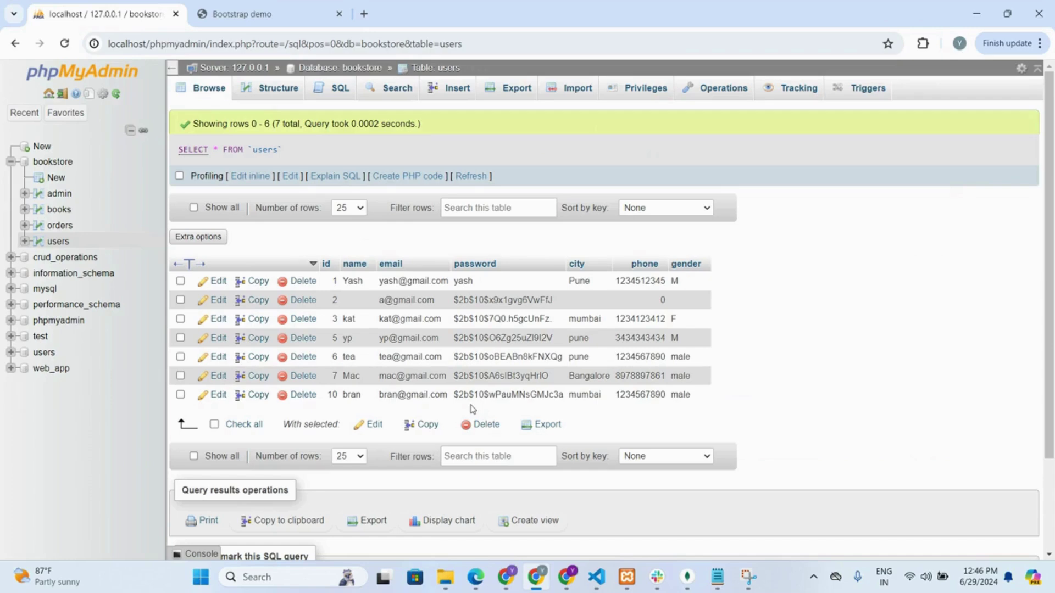
{"action": "left_click", "coordinate": [982, 12]}
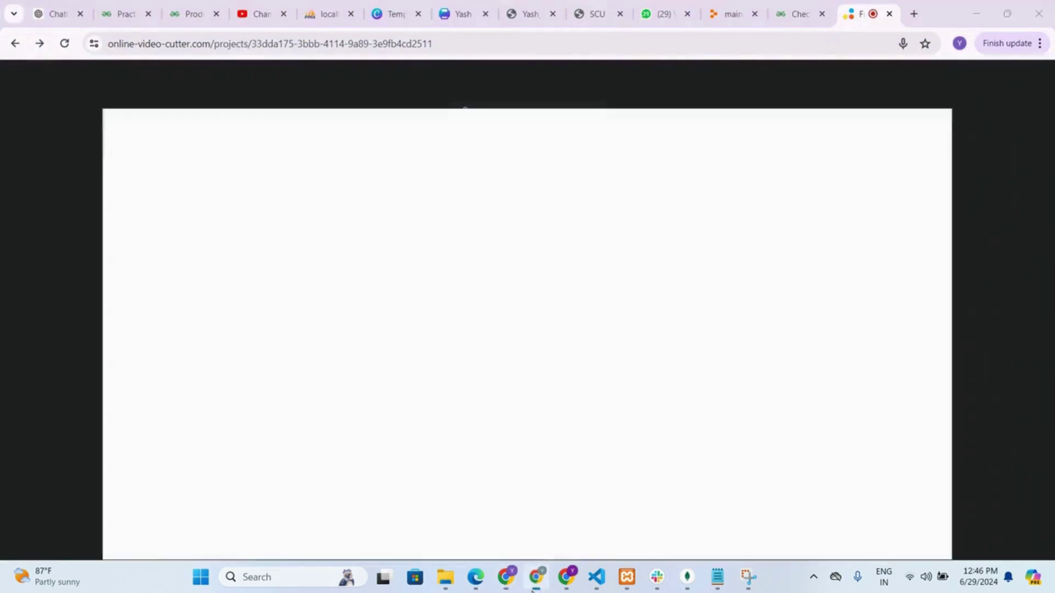
{"action": "left_click", "coordinate": [532, 590]}
{"action": "left_click", "coordinate": [211, 6]}
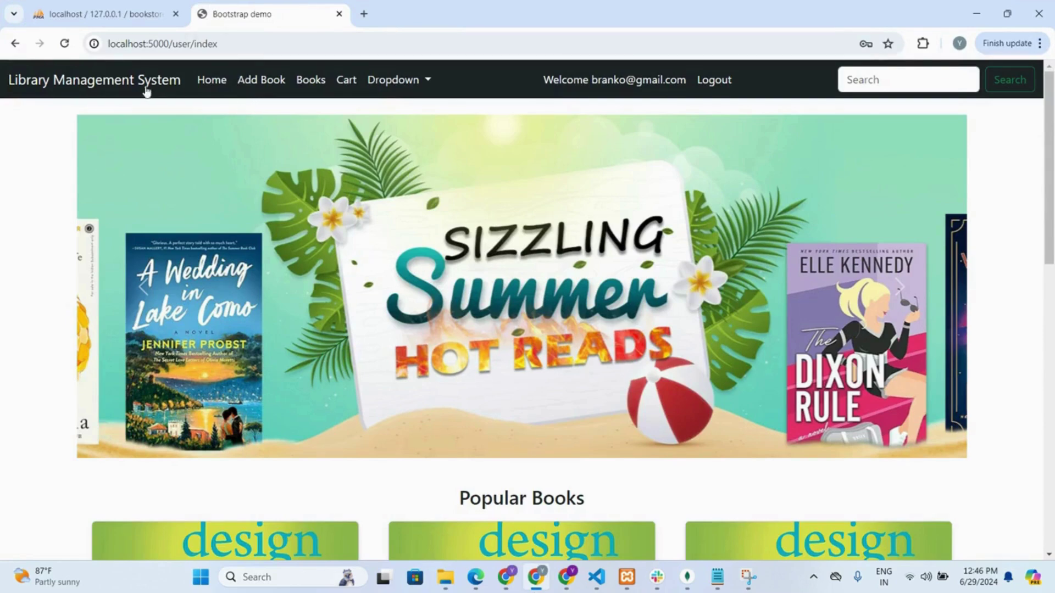
{"action": "left_click", "coordinate": [907, 295]}
{"action": "left_click", "coordinate": [907, 295]}
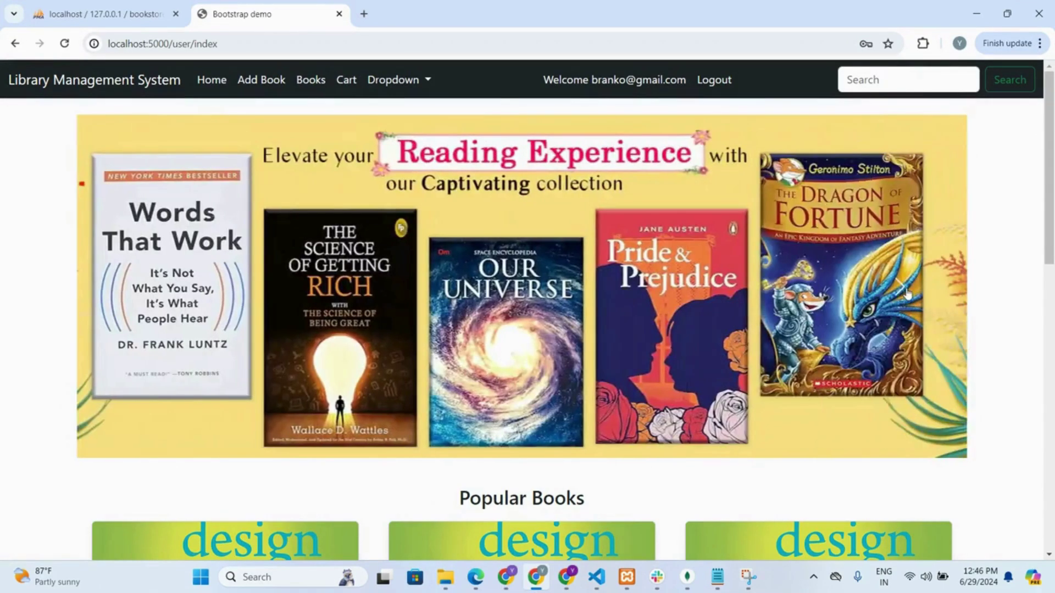
{"action": "scroll", "coordinate": [908, 293], "scroll_direction": "down", "scroll_amount": 4}
{"action": "scroll", "coordinate": [907, 293], "scroll_direction": "down", "scroll_amount": 2}
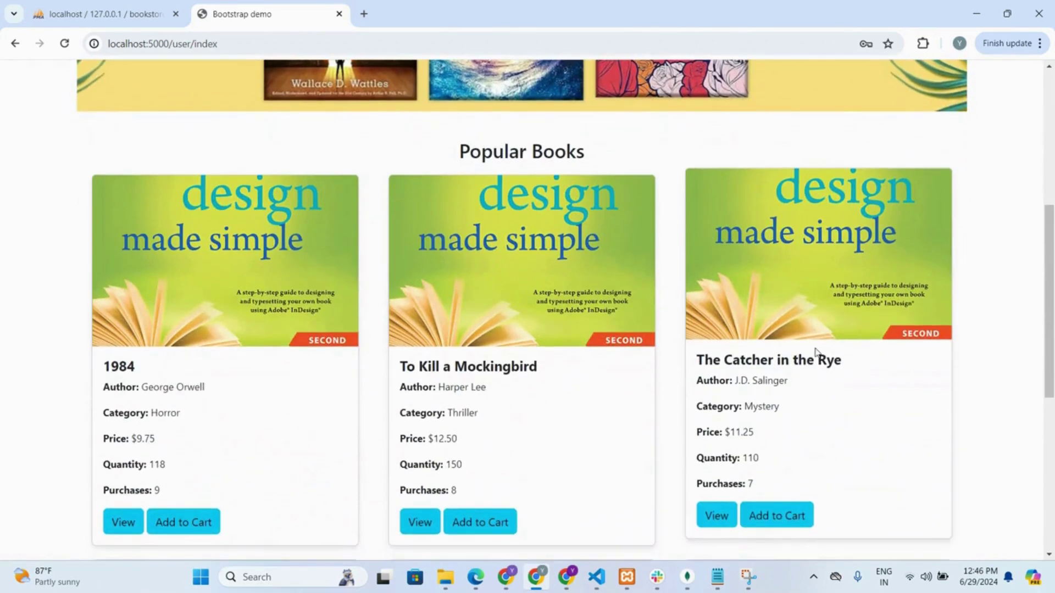
{"action": "scroll", "coordinate": [815, 352], "scroll_direction": "up", "scroll_amount": 1}
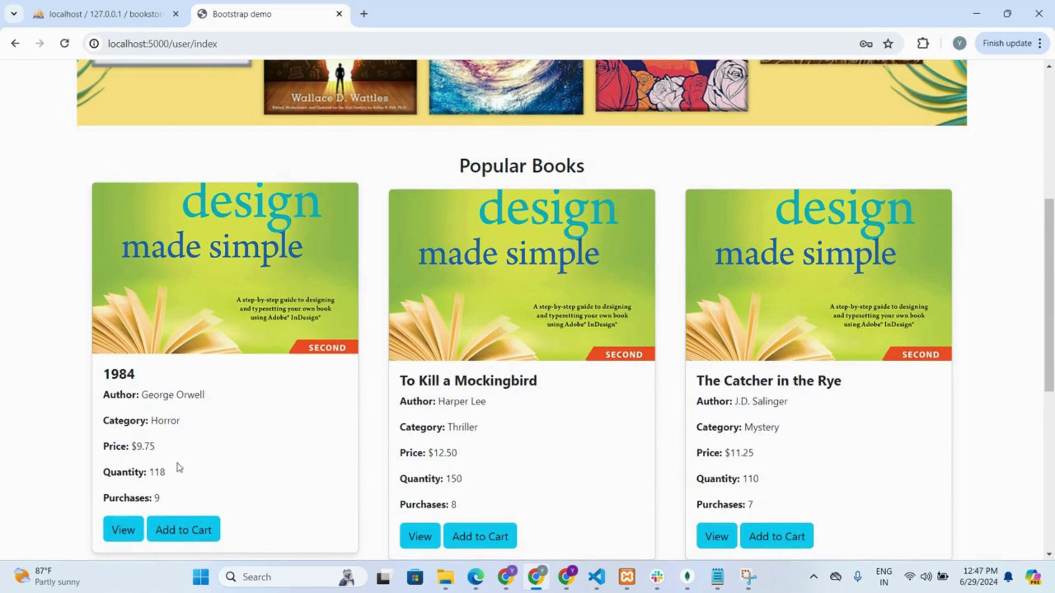
{"action": "scroll", "coordinate": [181, 459], "scroll_direction": "down", "scroll_amount": 2}
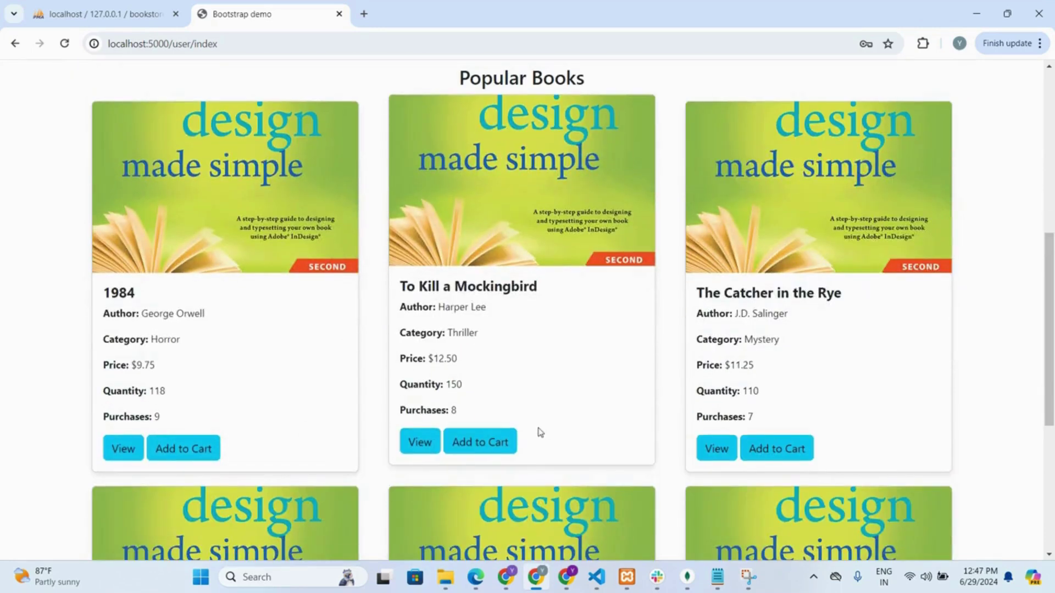
{"action": "scroll", "coordinate": [798, 440], "scroll_direction": "down", "scroll_amount": 5}
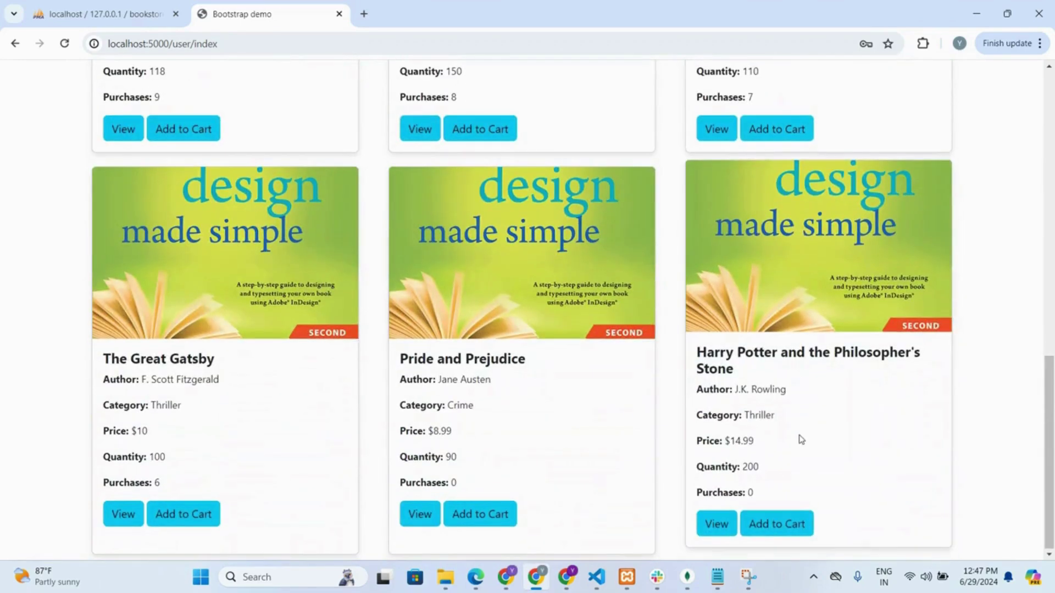
{"action": "scroll", "coordinate": [801, 440], "scroll_direction": "up", "scroll_amount": 5}
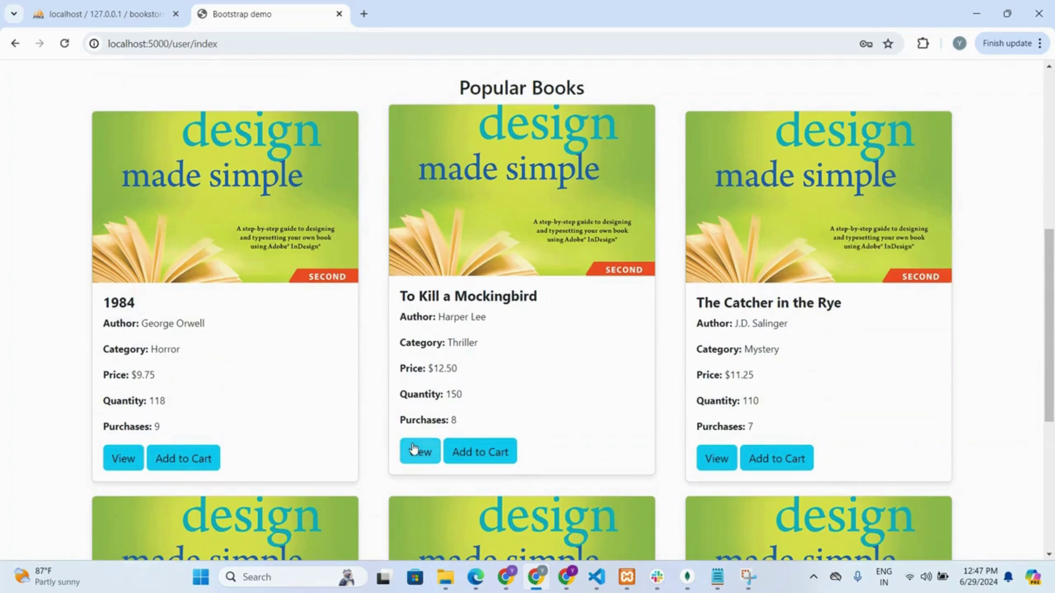
{"action": "scroll", "coordinate": [384, 445], "scroll_direction": "down", "scroll_amount": 2}
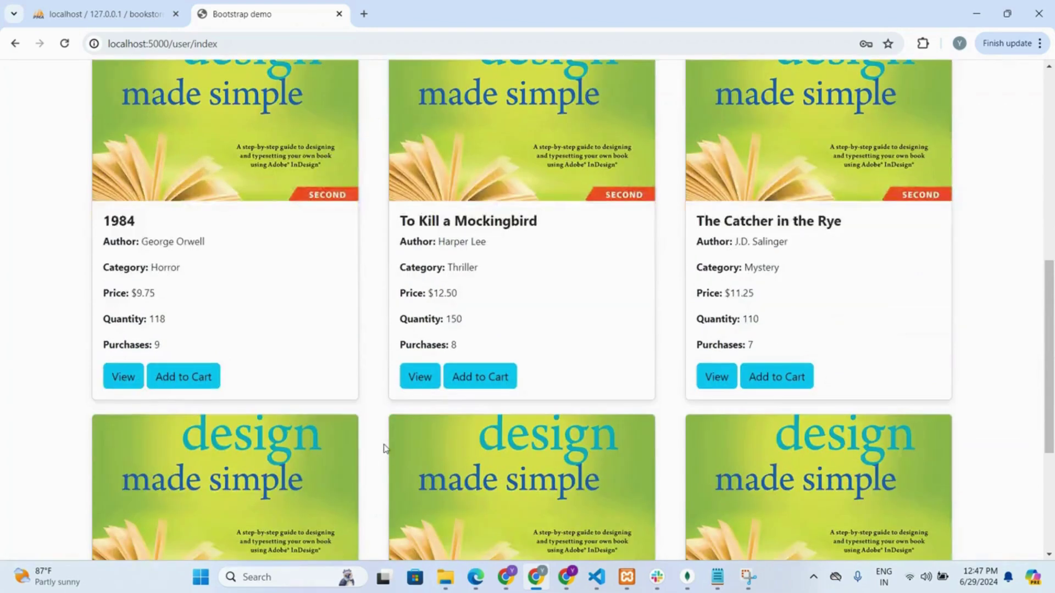
Step: View the details page for 1984, then return to the home page
{"action": "left_click", "coordinate": [119, 377]}
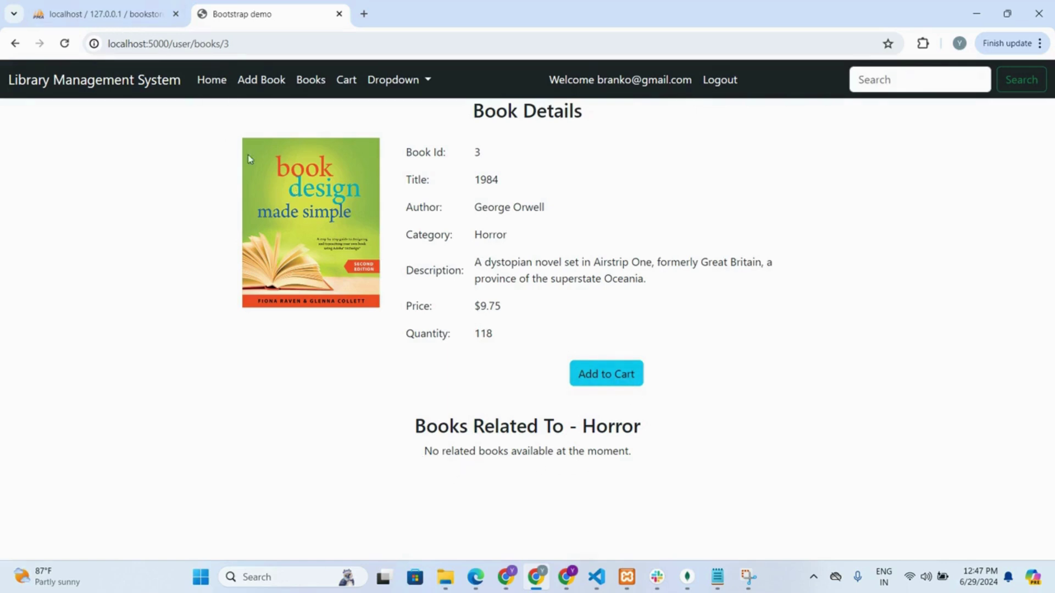
{"action": "left_click", "coordinate": [209, 81]}
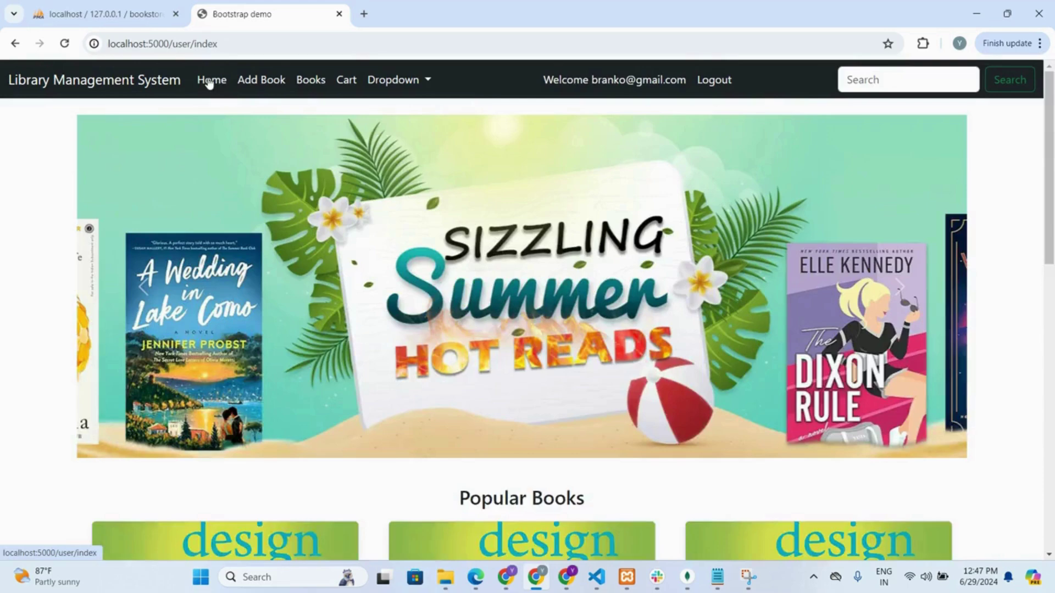
{"action": "scroll", "coordinate": [361, 393], "scroll_direction": "down", "scroll_amount": 8}
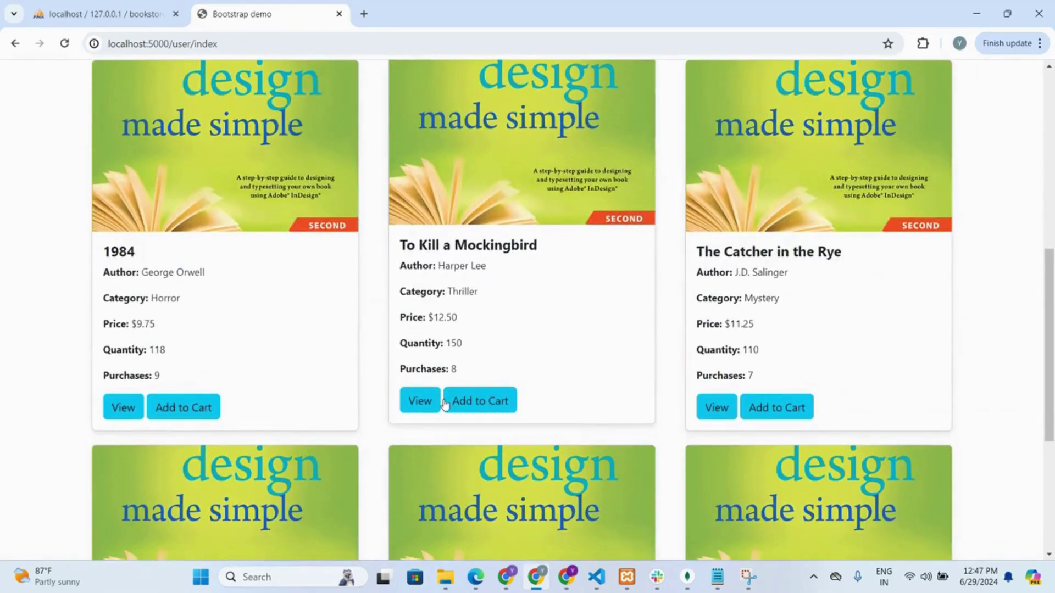
Step: Open To Kill a Mockingbird's details and scroll through its related Thriller books
{"action": "left_click", "coordinate": [420, 401]}
{"action": "scroll", "coordinate": [545, 381], "scroll_direction": "down", "scroll_amount": 3}
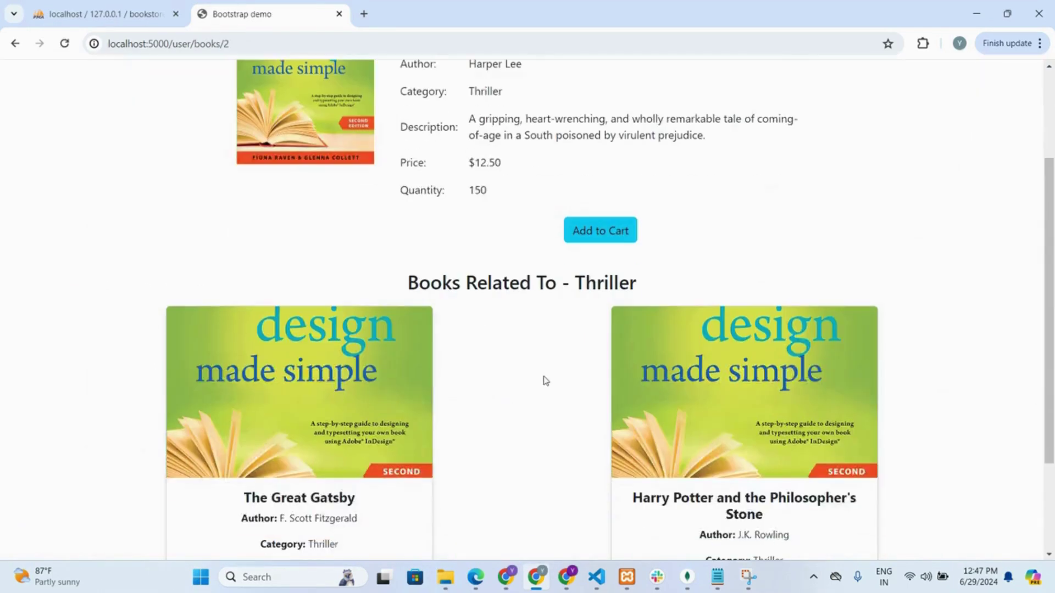
{"action": "scroll", "coordinate": [544, 351], "scroll_direction": "down", "scroll_amount": 1}
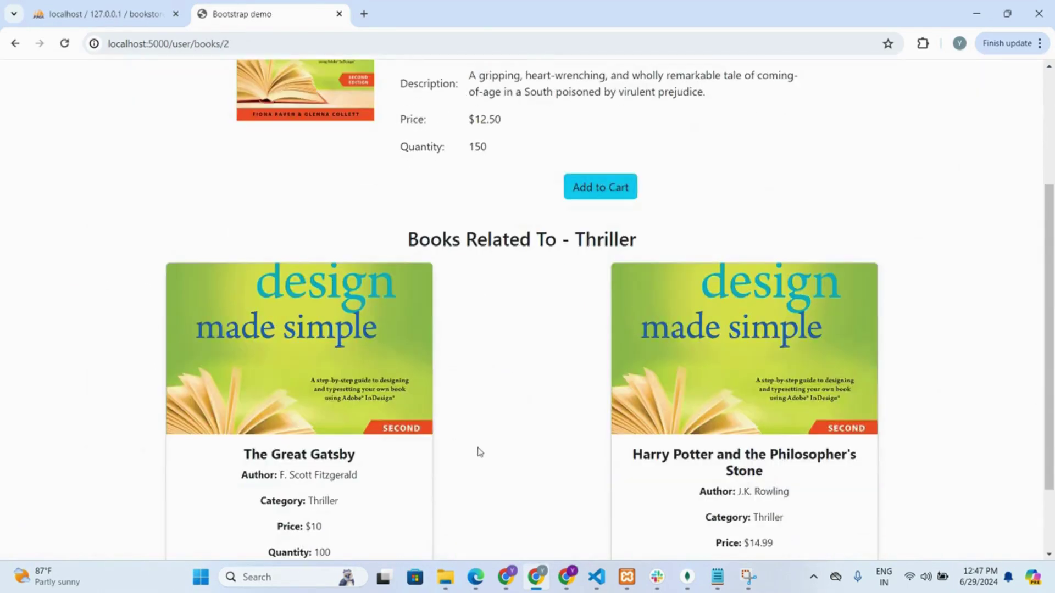
{"action": "scroll", "coordinate": [478, 452], "scroll_direction": "down", "scroll_amount": 2}
{"action": "scroll", "coordinate": [562, 493], "scroll_direction": "up", "scroll_amount": 5}
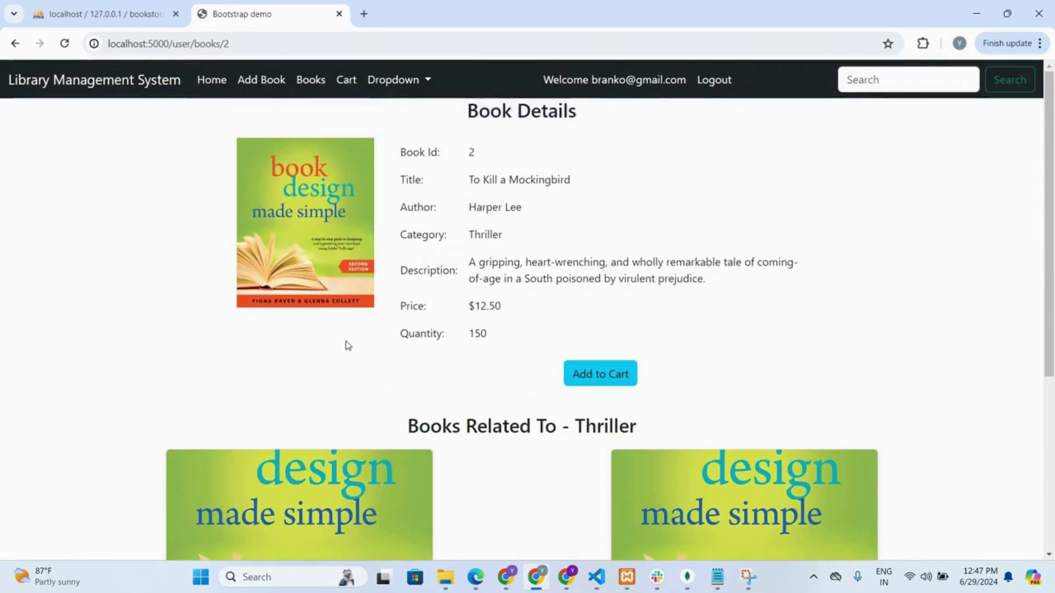
Step: Add 1984 by George Orwell to the cart, raise its quantity to 2, then back to 1
{"action": "left_click", "coordinate": [211, 83]}
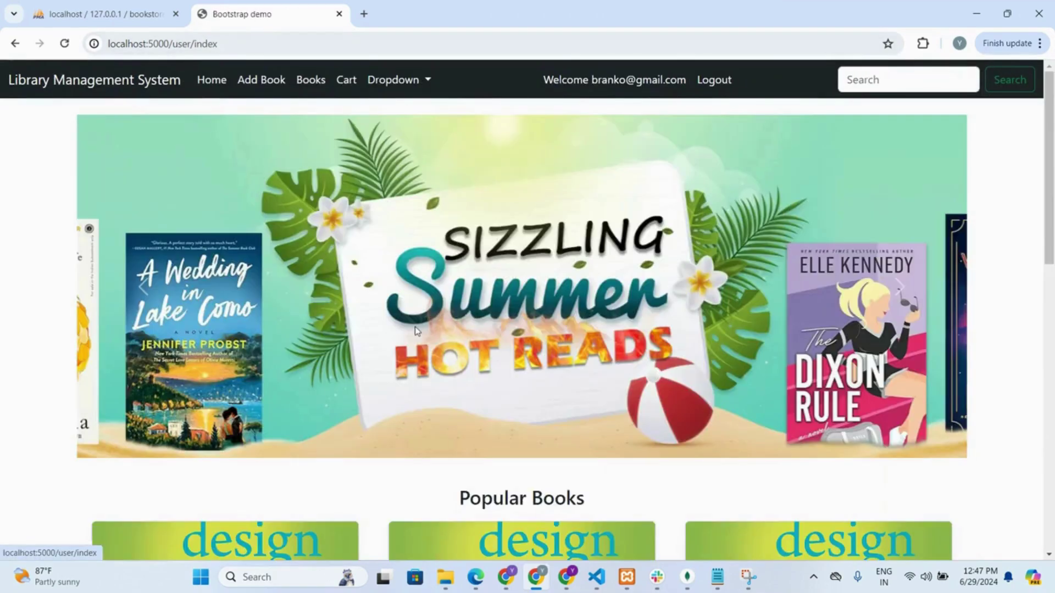
{"action": "scroll", "coordinate": [415, 327], "scroll_direction": "down", "scroll_amount": 6}
{"action": "scroll", "coordinate": [415, 326], "scroll_direction": "down", "scroll_amount": 2}
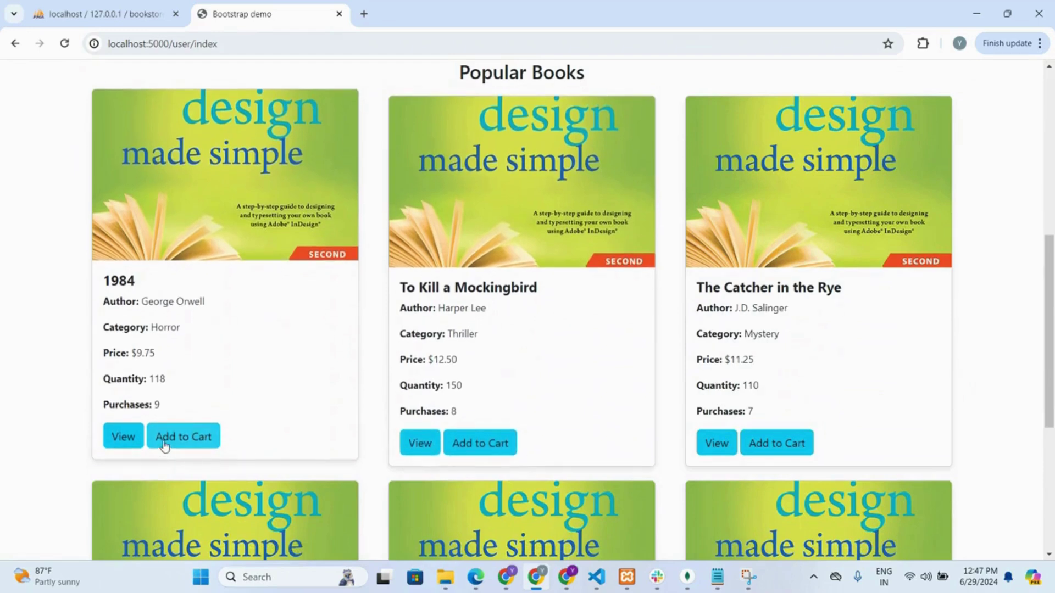
{"action": "left_click", "coordinate": [165, 443]}
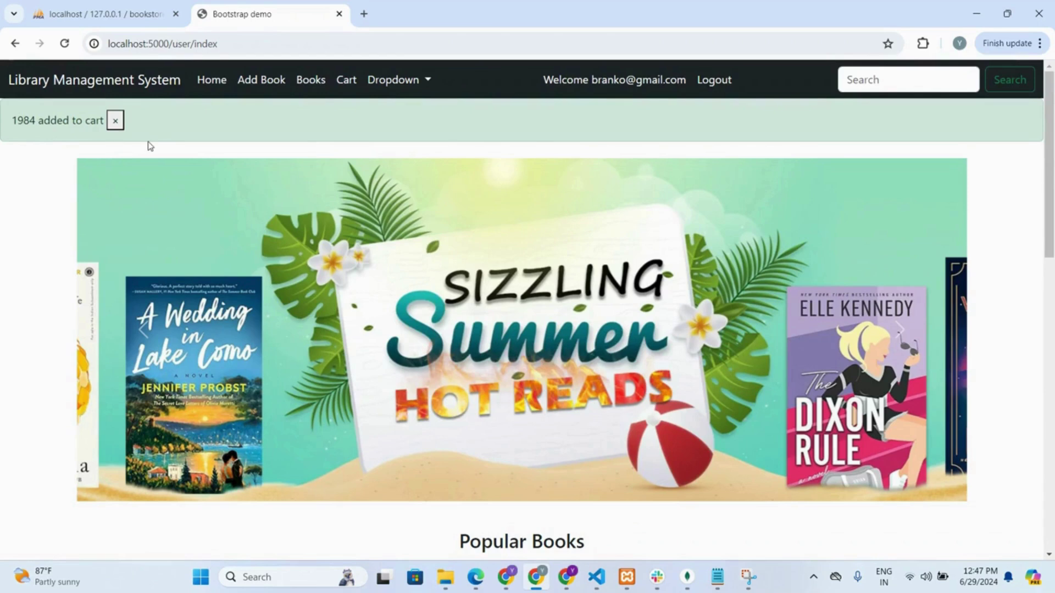
{"action": "left_click", "coordinate": [346, 83]}
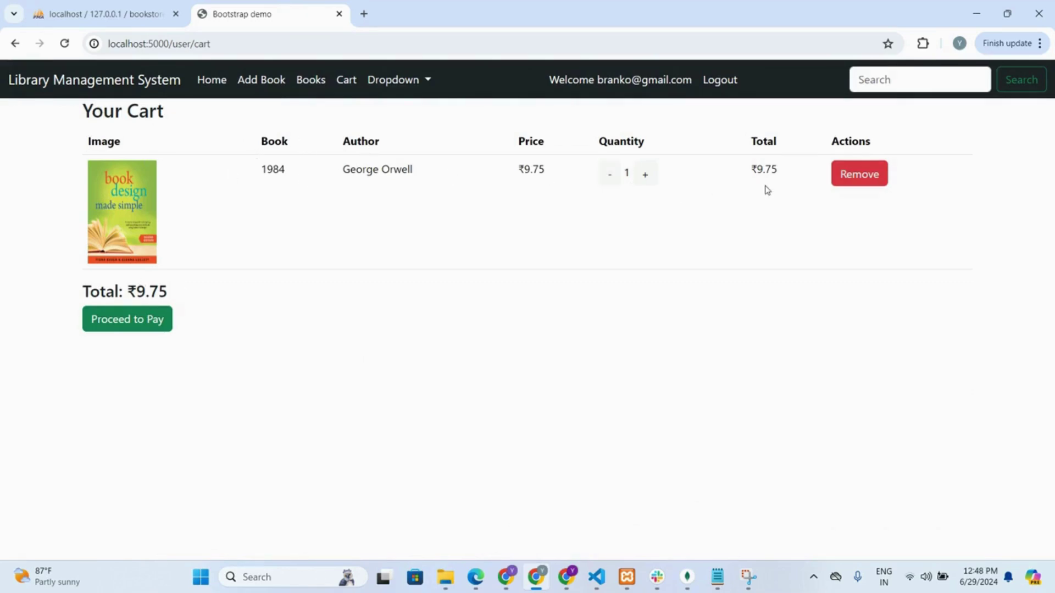
{"action": "left_click", "coordinate": [647, 180]}
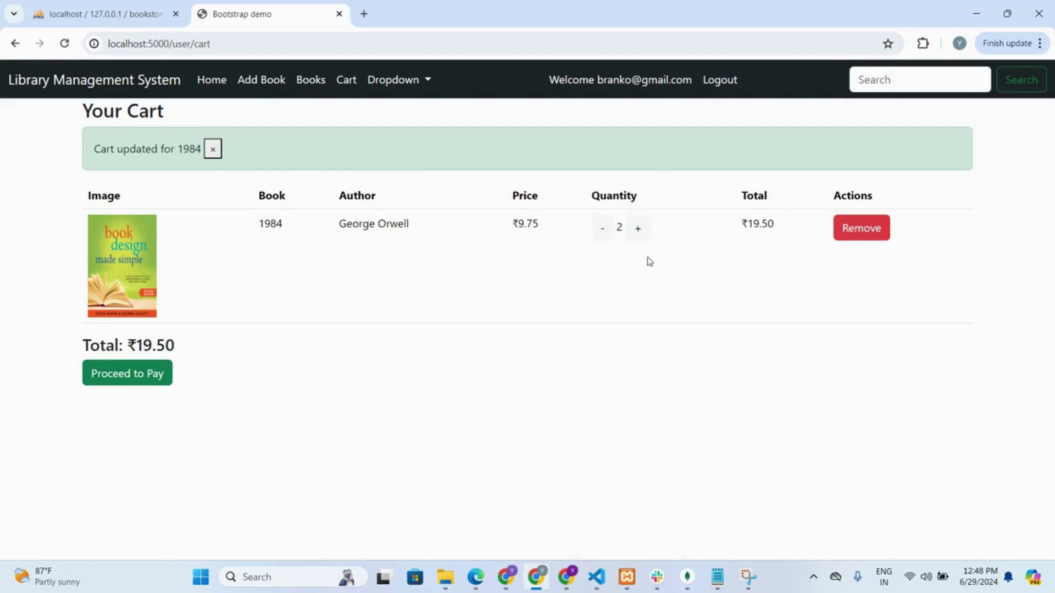
{"action": "left_click", "coordinate": [604, 232]}
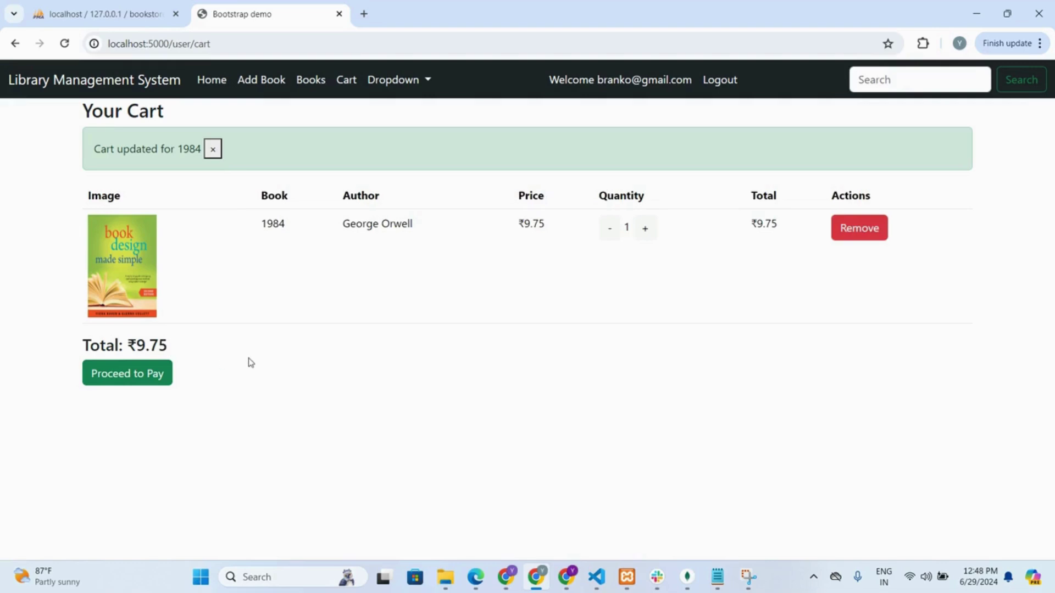
Step: Open the Books catalogue and scroll through the listing beside the price, category and author filters
{"action": "left_click", "coordinate": [309, 83]}
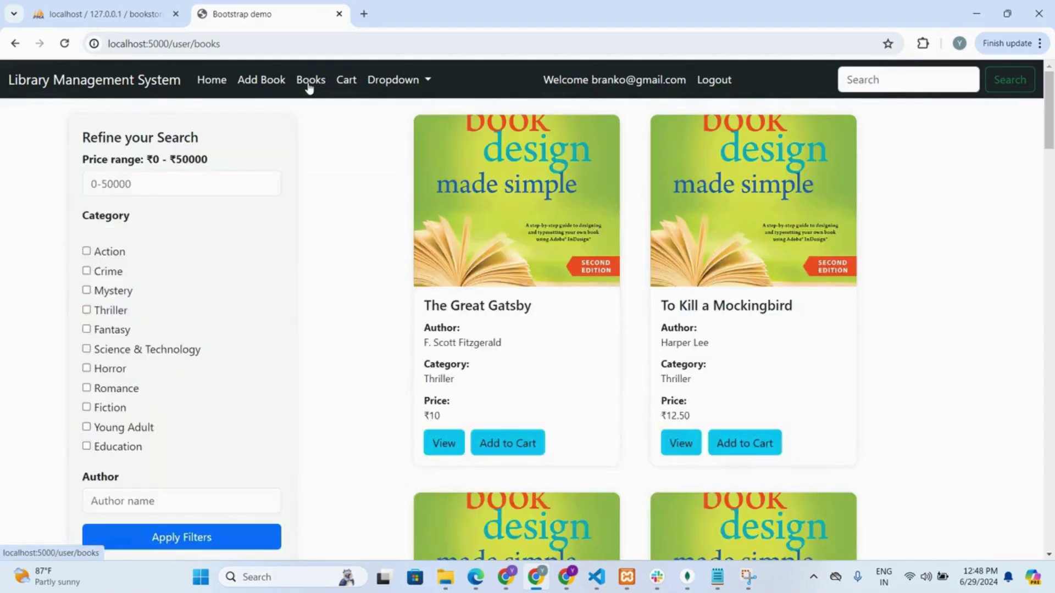
{"action": "scroll", "coordinate": [434, 299], "scroll_direction": "down", "scroll_amount": 20}
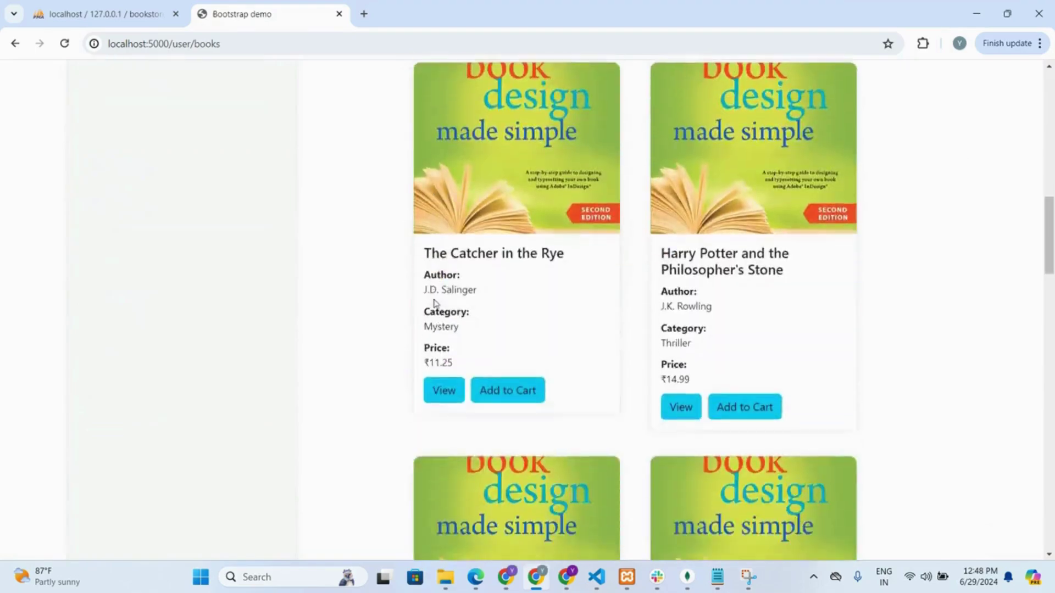
{"action": "scroll", "coordinate": [434, 299], "scroll_direction": "down", "scroll_amount": 5}
{"action": "scroll", "coordinate": [434, 301], "scroll_direction": "up", "scroll_amount": 15}
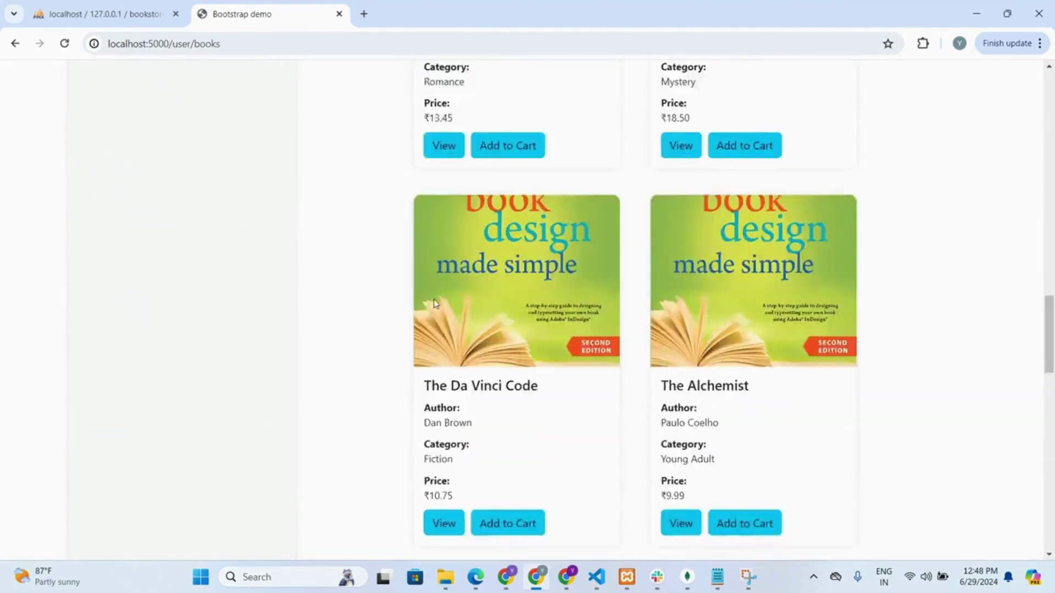
{"action": "scroll", "coordinate": [434, 302], "scroll_direction": "up", "scroll_amount": 1}
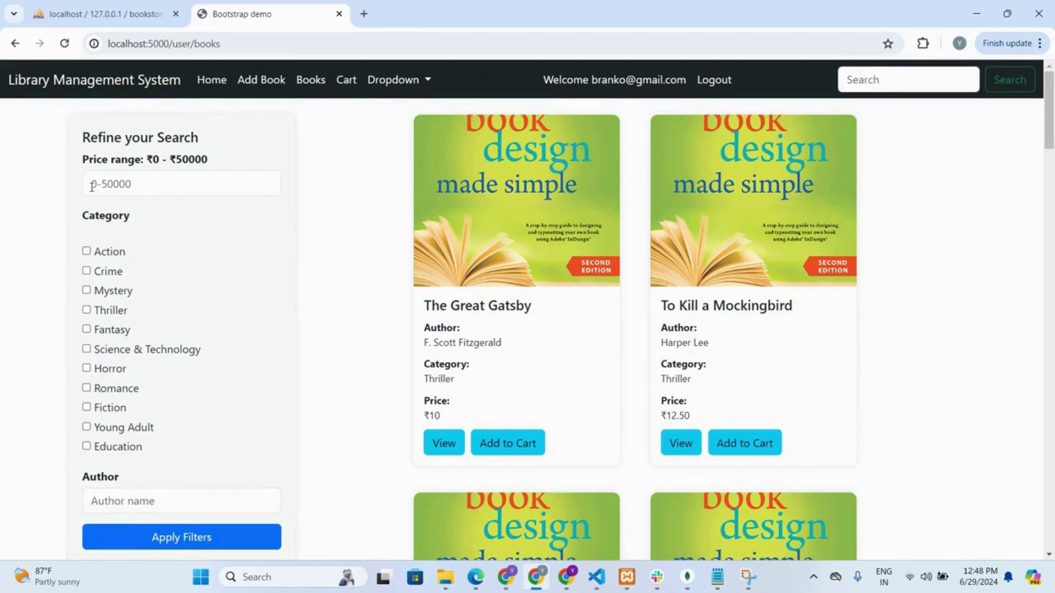
{"action": "scroll", "coordinate": [127, 214], "scroll_direction": "down", "scroll_amount": 1}
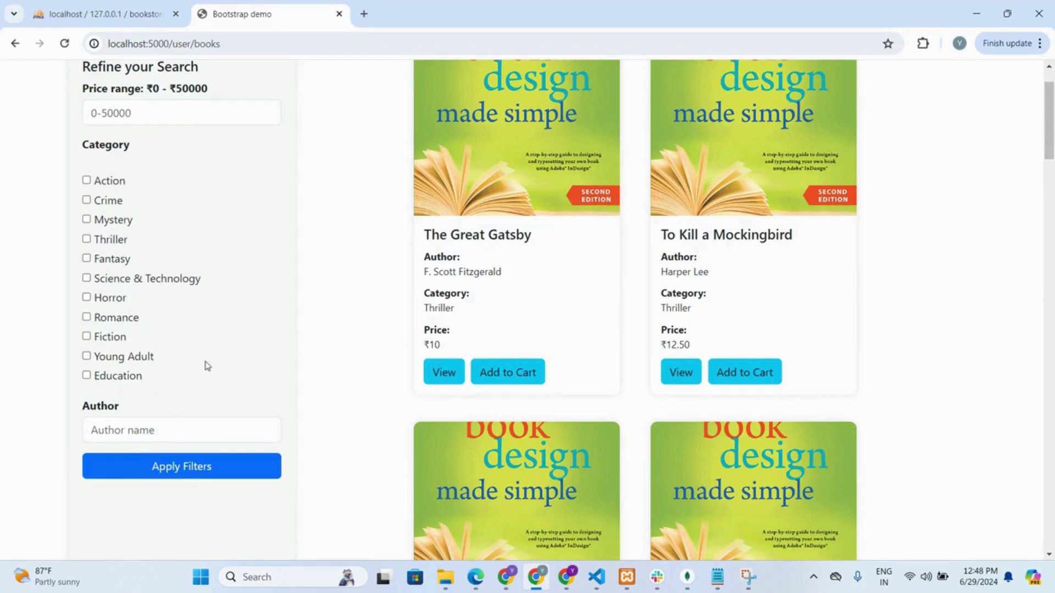
{"action": "scroll", "coordinate": [207, 365], "scroll_direction": "up", "scroll_amount": 2}
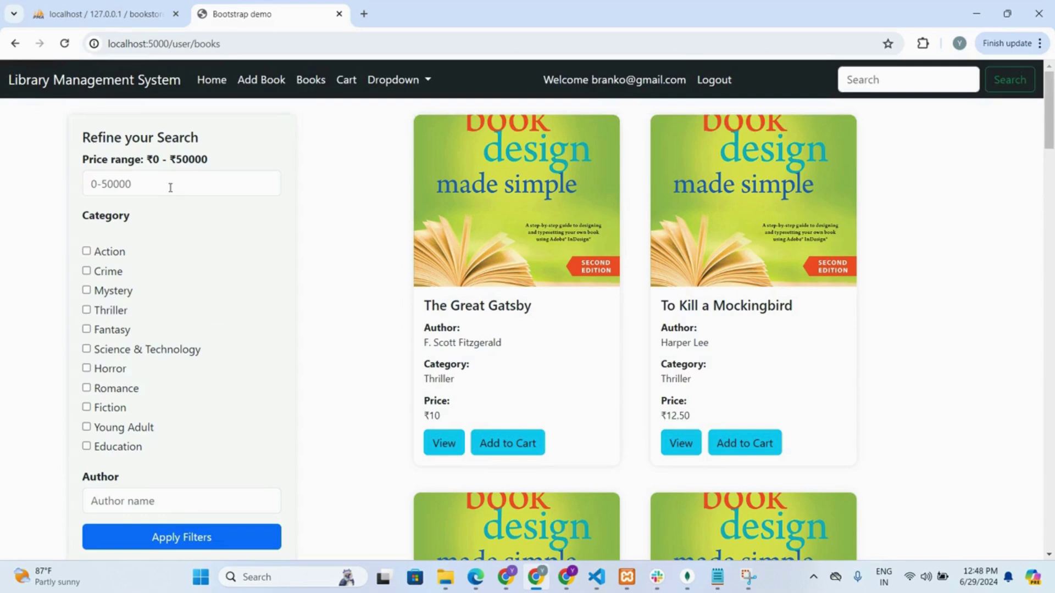
Step: Filter the catalogue to prices 0-10 and review the results
{"action": "left_click", "coordinate": [169, 186]}
{"action": "type", "text": "0"}
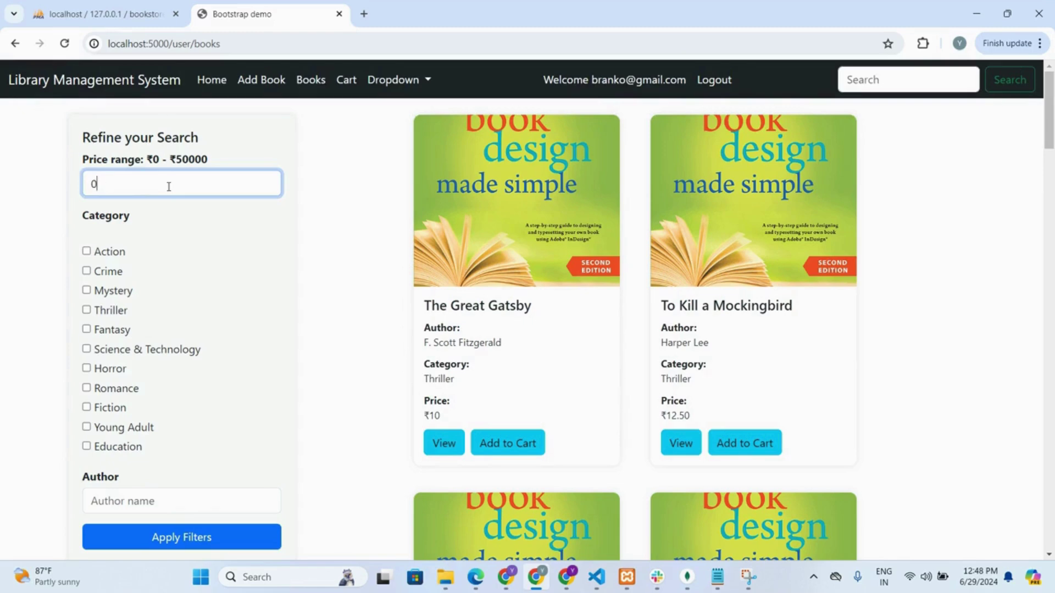
{"action": "type", "text": "-10"}
{"action": "left_click", "coordinate": [190, 549]}
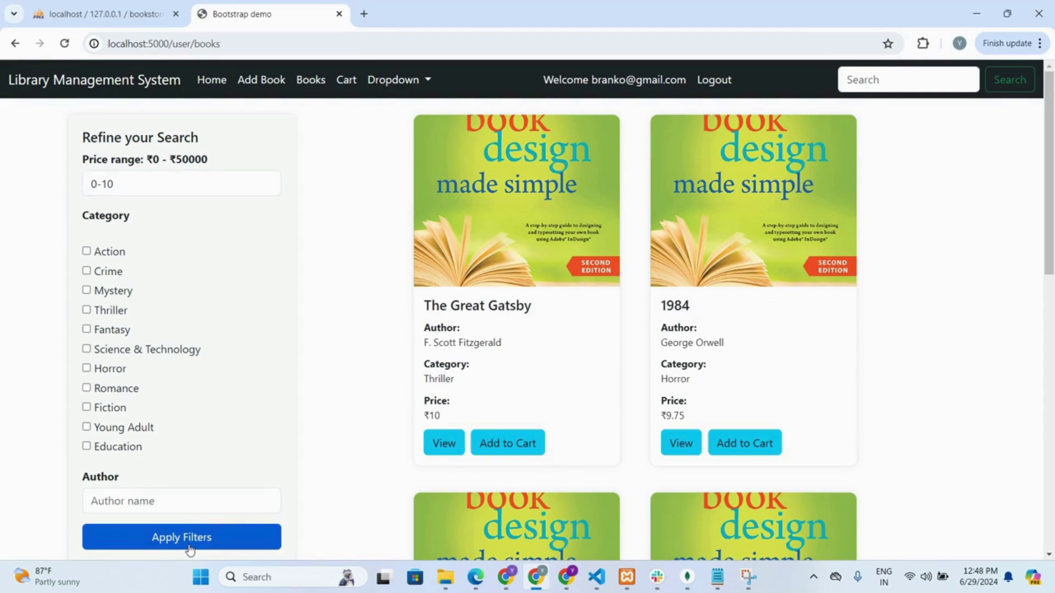
{"action": "scroll", "coordinate": [520, 402], "scroll_direction": "down", "scroll_amount": 10}
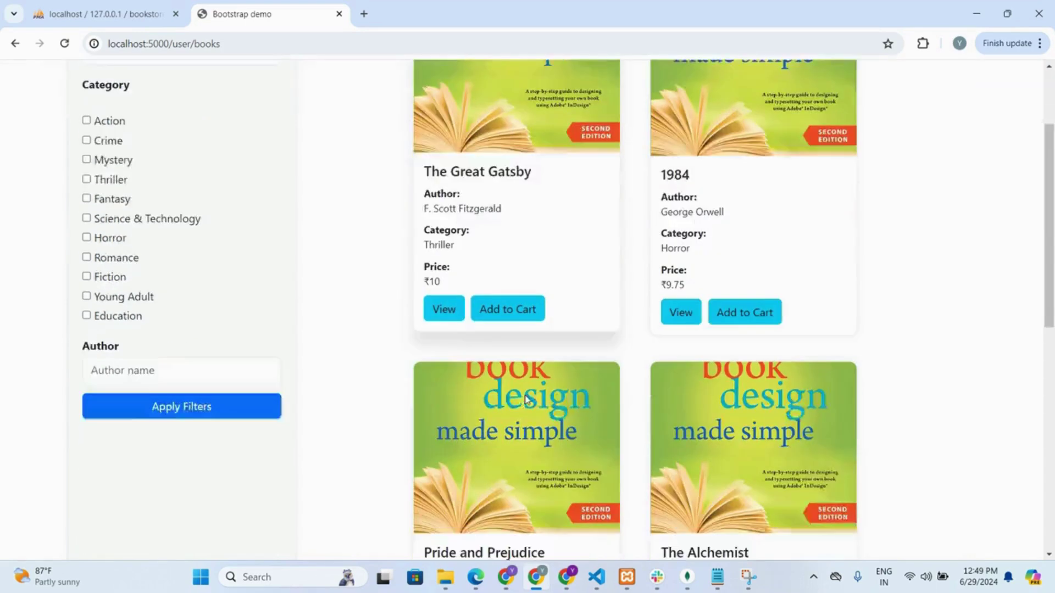
{"action": "scroll", "coordinate": [717, 294], "scroll_direction": "down", "scroll_amount": 1}
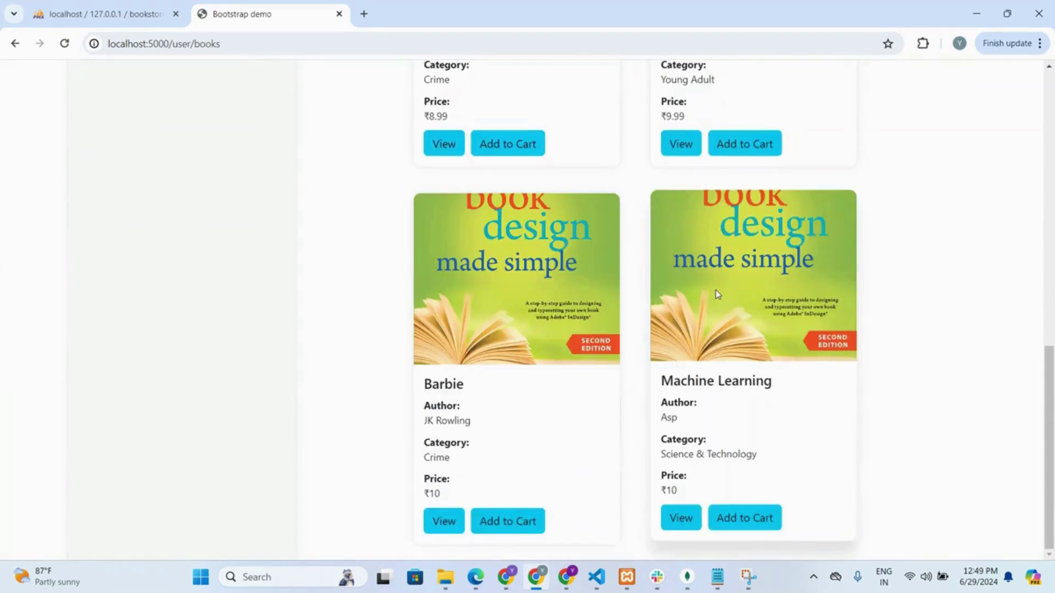
{"action": "scroll", "coordinate": [717, 294], "scroll_direction": "up", "scroll_amount": 12}
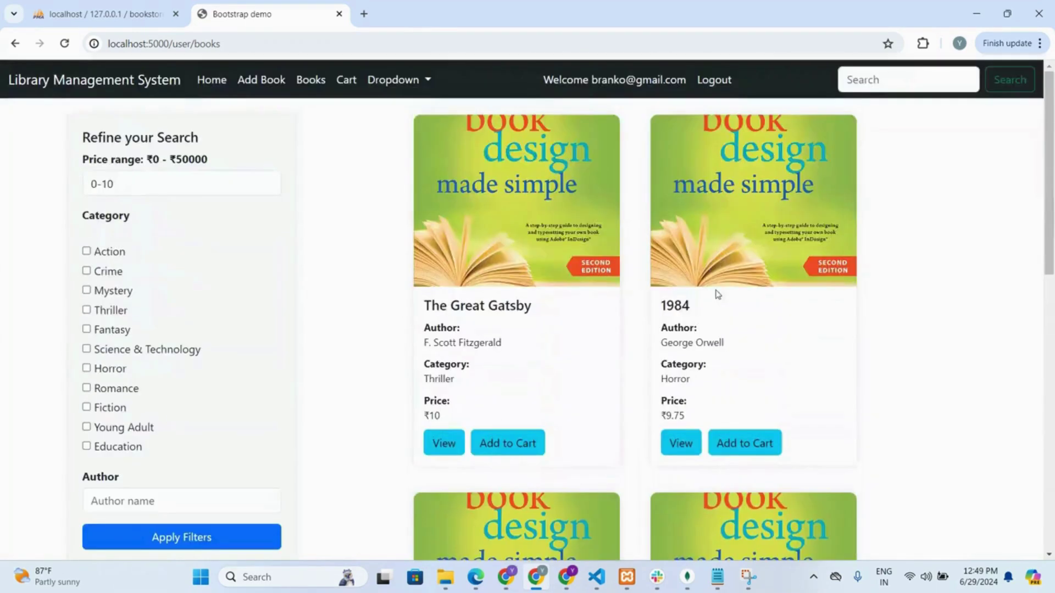
Step: Change the price range to 9-10 and apply it
{"action": "left_click", "coordinate": [97, 183]}
{"action": "key", "text": "BackSpace"}
{"action": "type", "text": "9"}
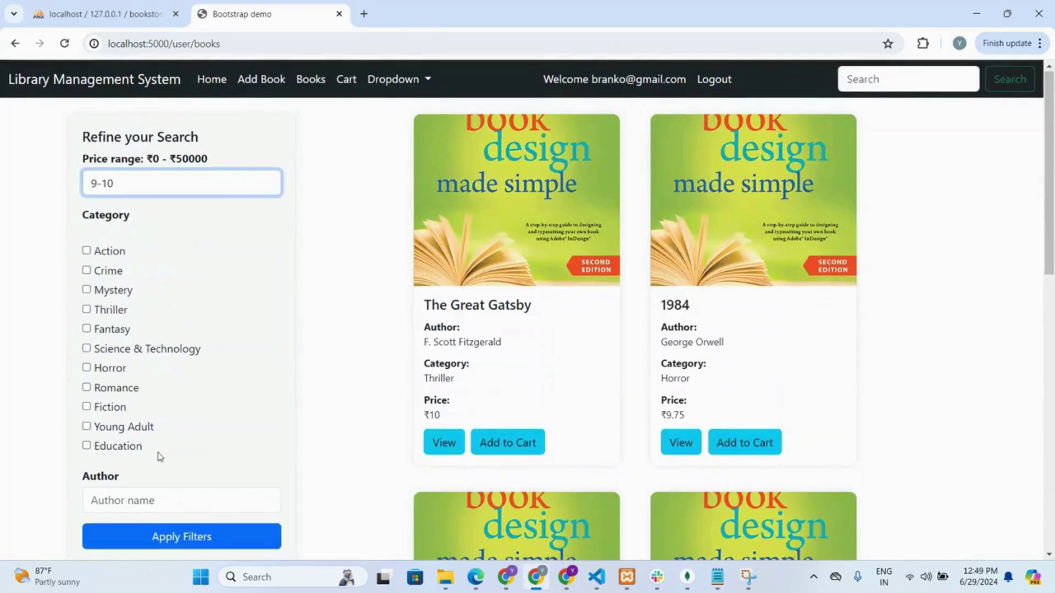
{"action": "left_click", "coordinate": [160, 536]}
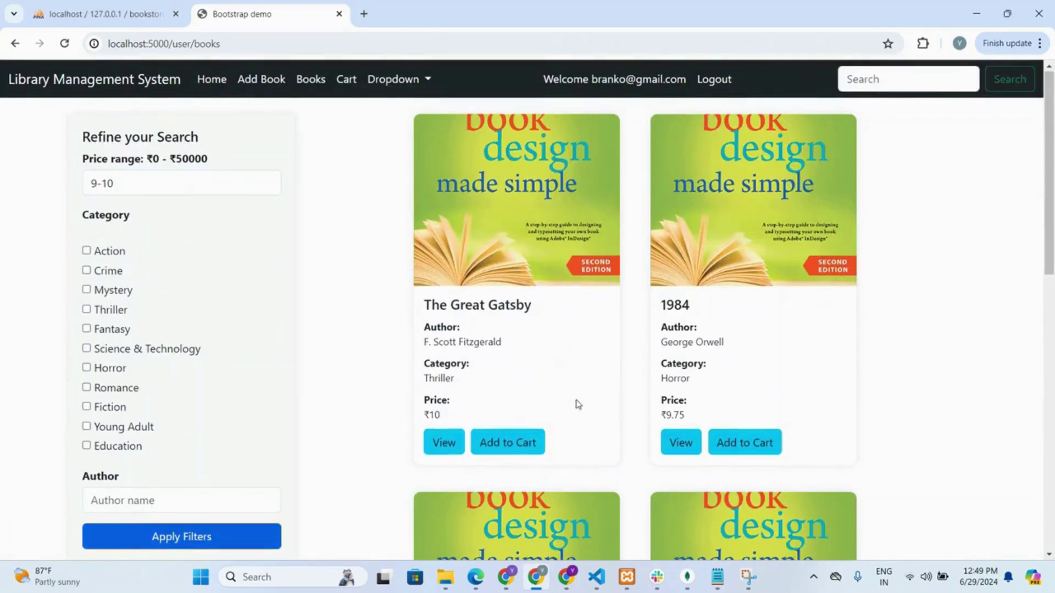
{"action": "scroll", "coordinate": [577, 405], "scroll_direction": "down", "scroll_amount": 3}
{"action": "scroll", "coordinate": [607, 396], "scroll_direction": "down", "scroll_amount": 7}
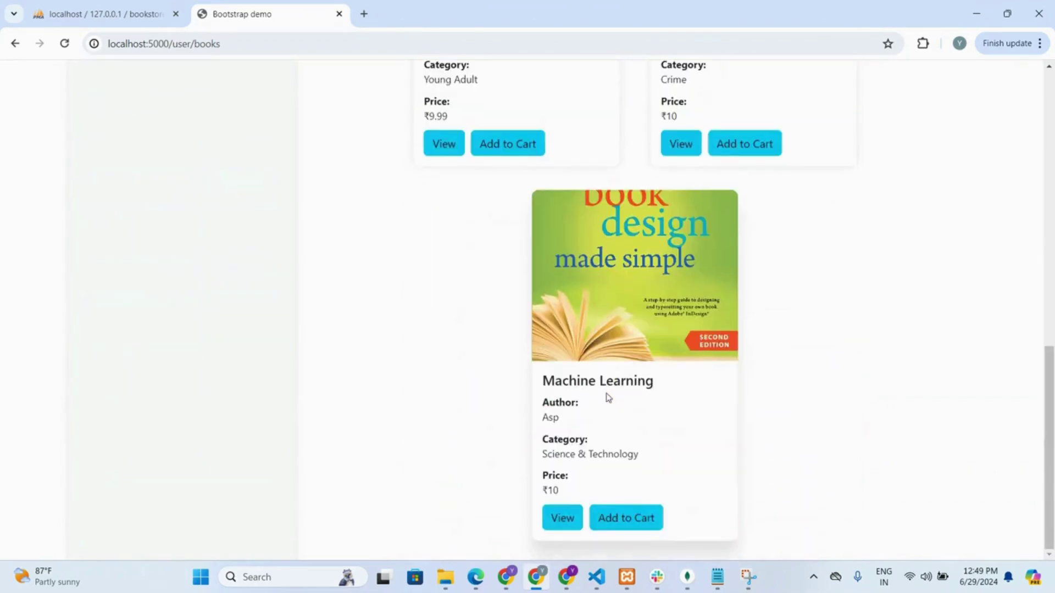
{"action": "scroll", "coordinate": [608, 397], "scroll_direction": "up", "scroll_amount": 10}
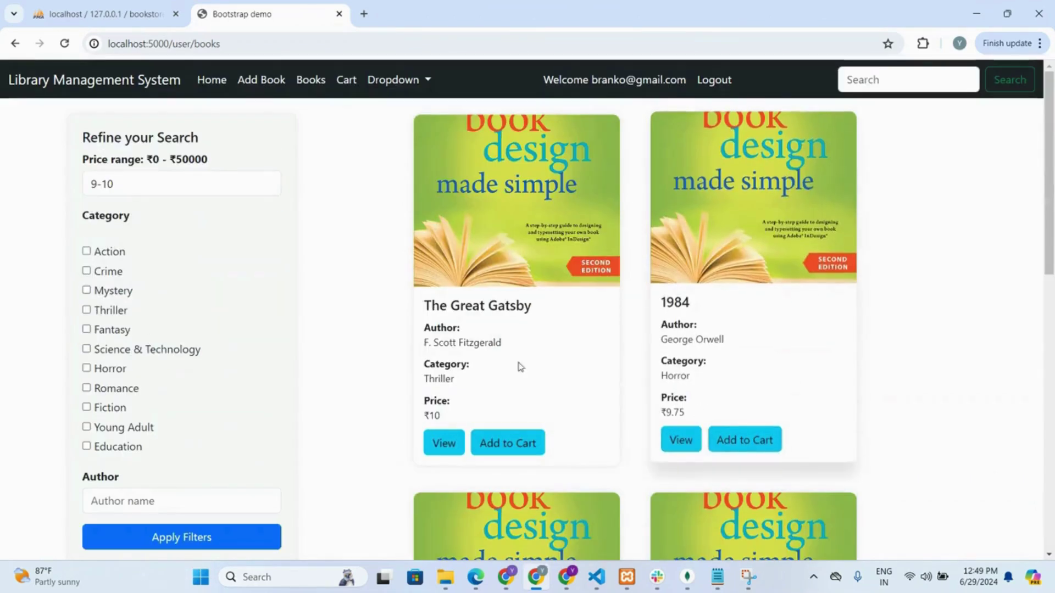
Step: Apply a 0-9 price filter, leaving only Pride and Prejudice, then re-enter 0-10
{"action": "left_click", "coordinate": [109, 184]}
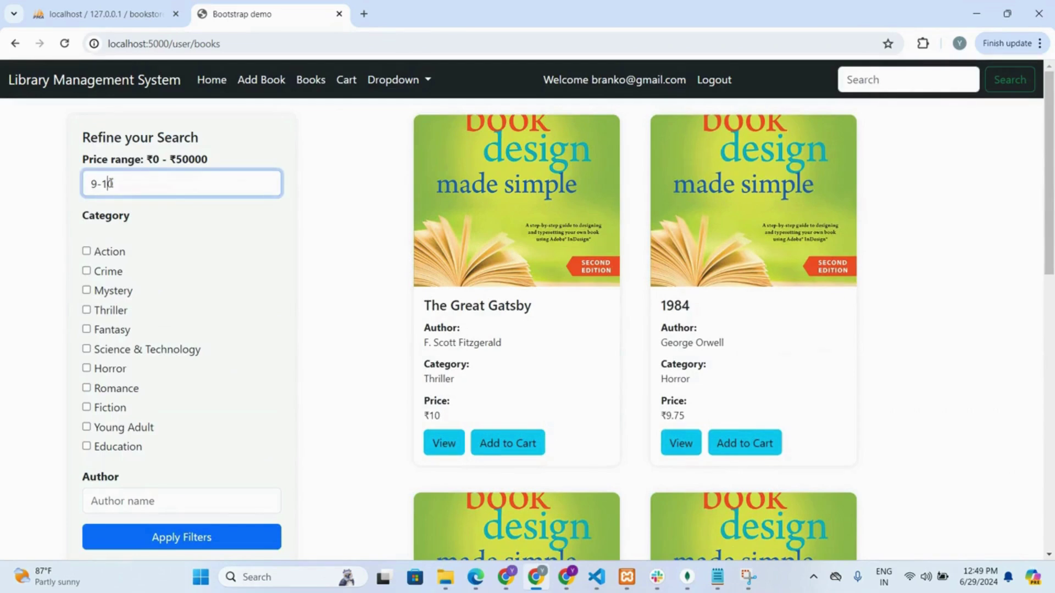
{"action": "key", "text": "BackSpace"}
{"action": "key", "text": "BackSpace"}
{"action": "key", "text": "BackSpace"}
{"action": "type", "text": "9"}
{"action": "left_click", "coordinate": [187, 538]}
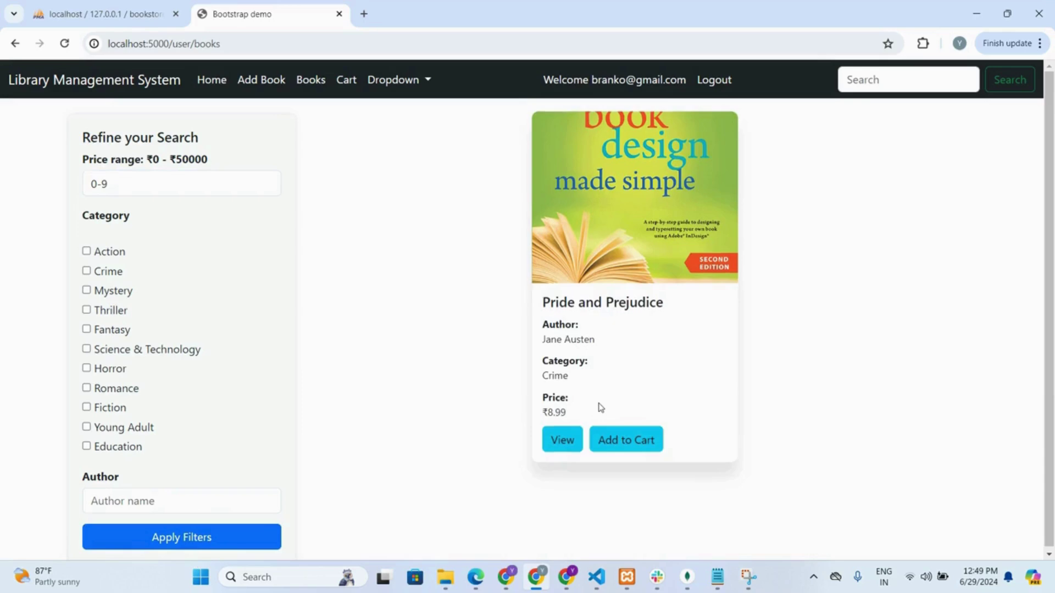
{"action": "left_click", "coordinate": [133, 183]}
{"action": "key", "text": "BackSpace"}
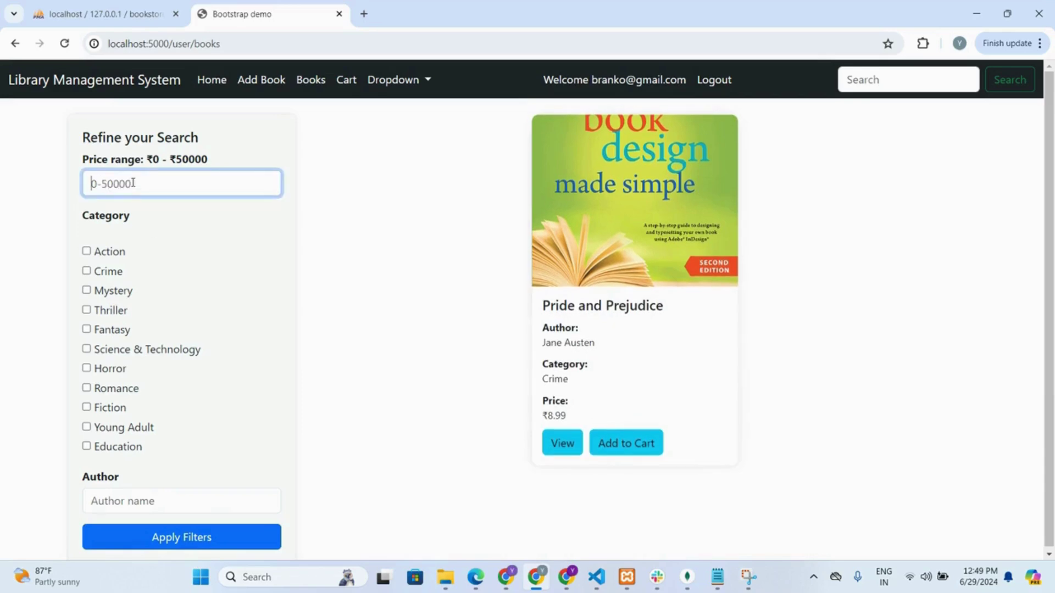
{"action": "type", "text": "0-10"}
Step: Filter the books by the Thriller category and author JK Rowling
{"action": "left_click", "coordinate": [87, 310]}
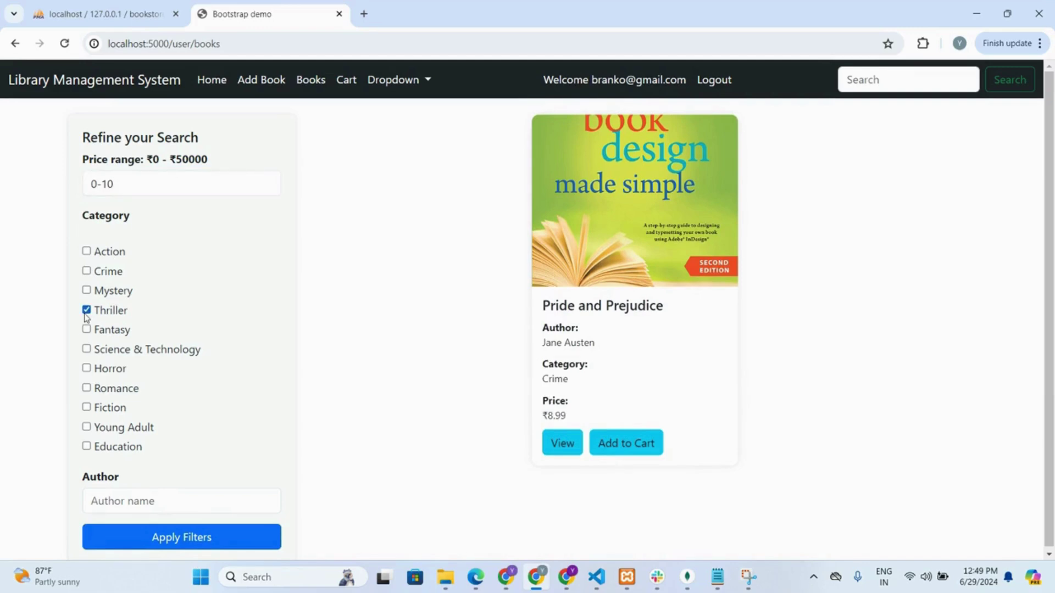
{"action": "left_click", "coordinate": [147, 540]}
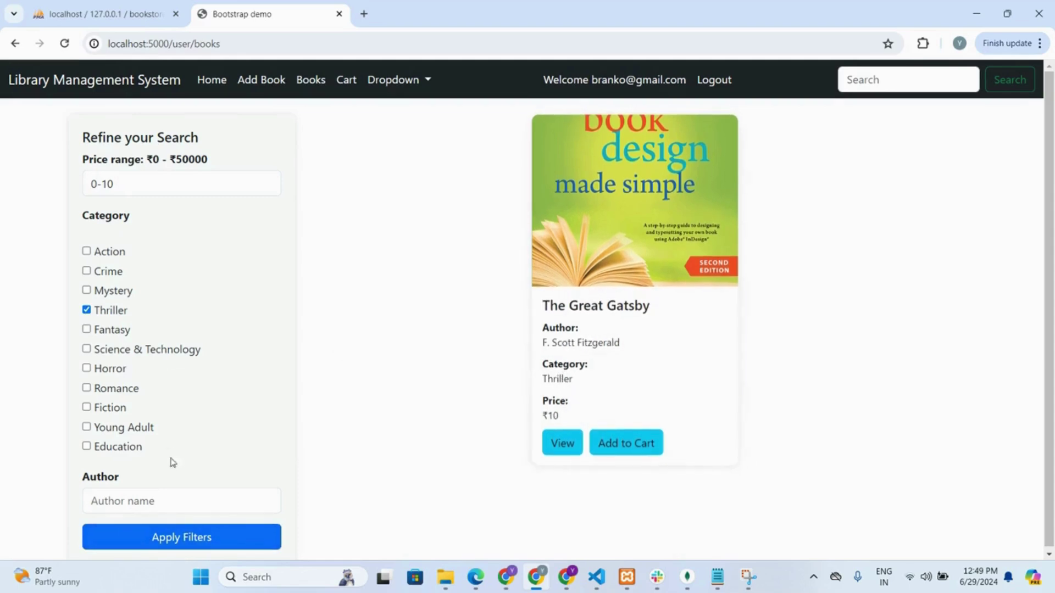
{"action": "left_click", "coordinate": [179, 498]}
{"action": "type", "text": "JK Rowling"}
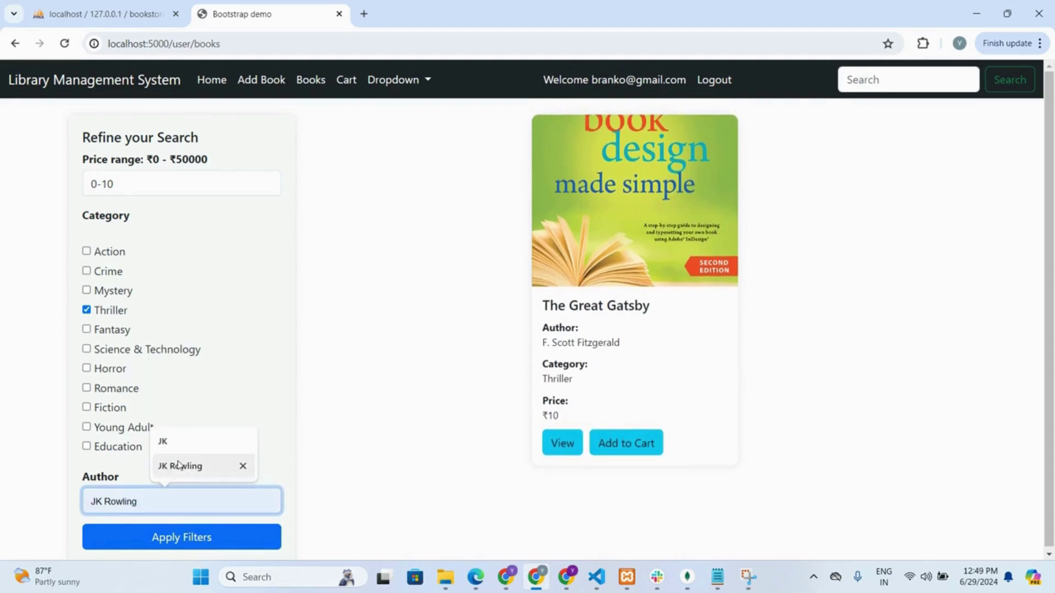
{"action": "left_click", "coordinate": [176, 465]}
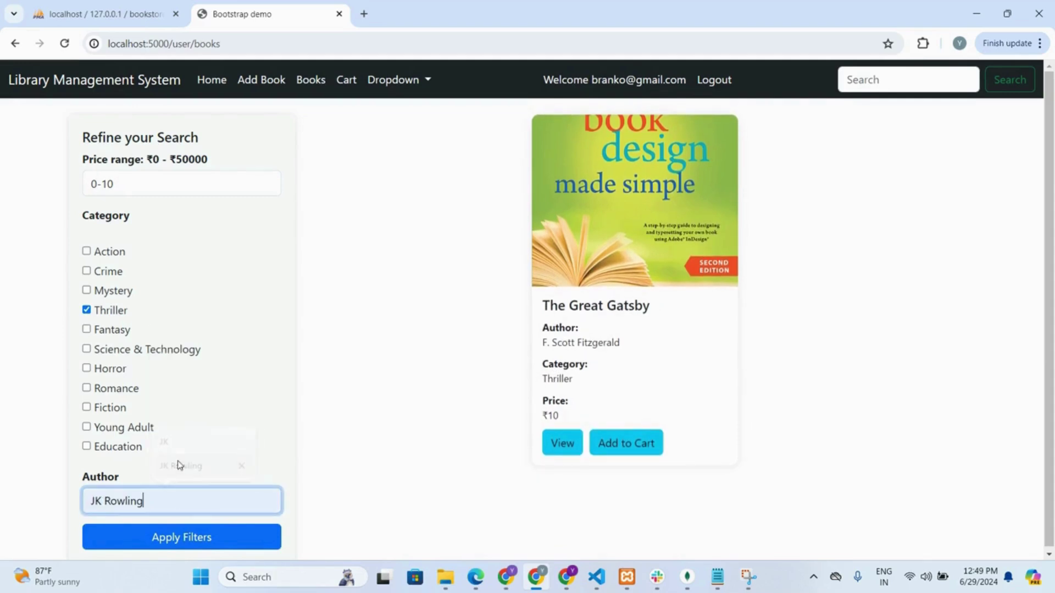
{"action": "left_click", "coordinate": [179, 547]}
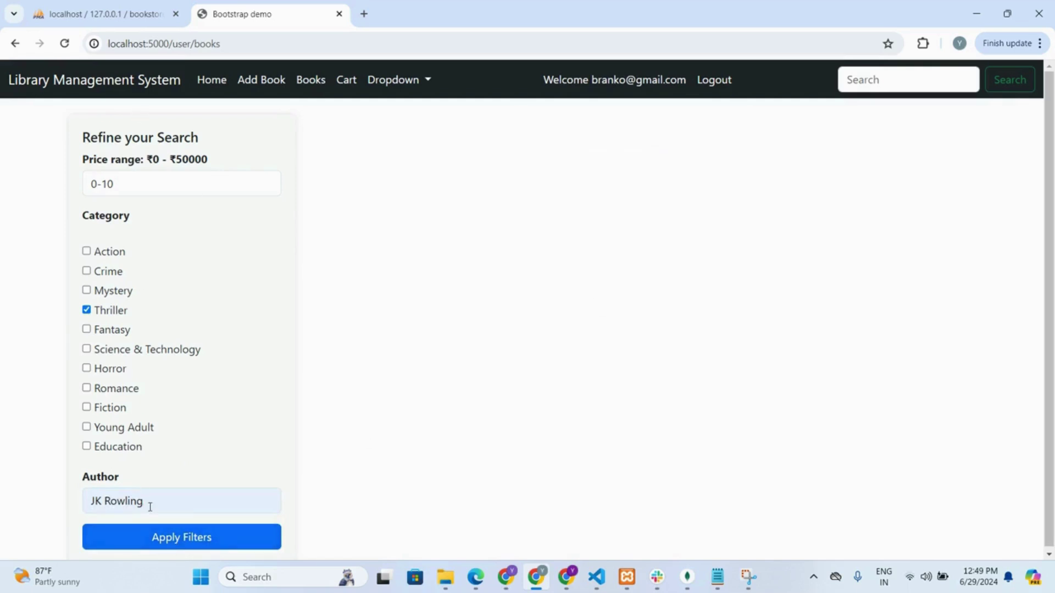
Step: Clear the author, Thriller and price filters to list all books again
{"action": "left_click_drag", "start_coordinate": [148, 504], "coordinate": [71, 510]}
{"action": "key", "text": "BackSpace"}
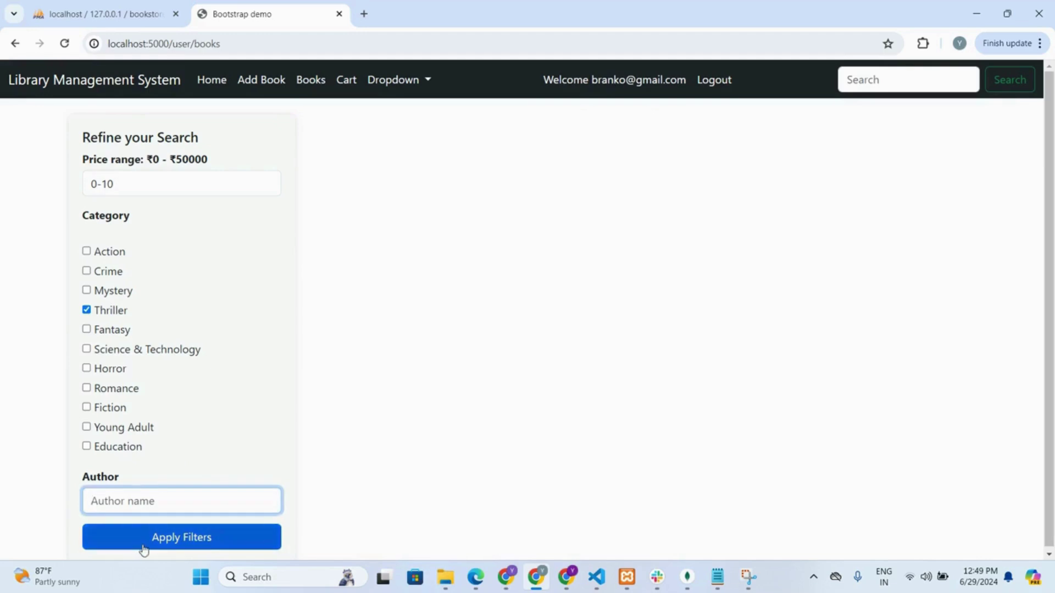
{"action": "left_click", "coordinate": [144, 548]}
{"action": "left_click", "coordinate": [86, 310]}
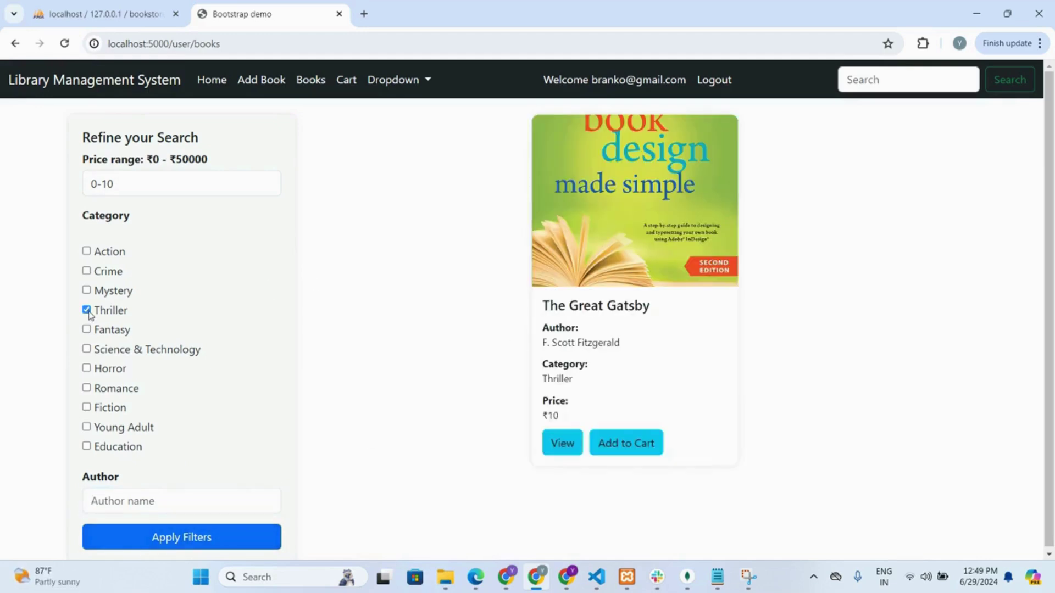
{"action": "left_click_drag", "start_coordinate": [139, 184], "coordinate": [74, 186]}
{"action": "key", "text": "BackSpace"}
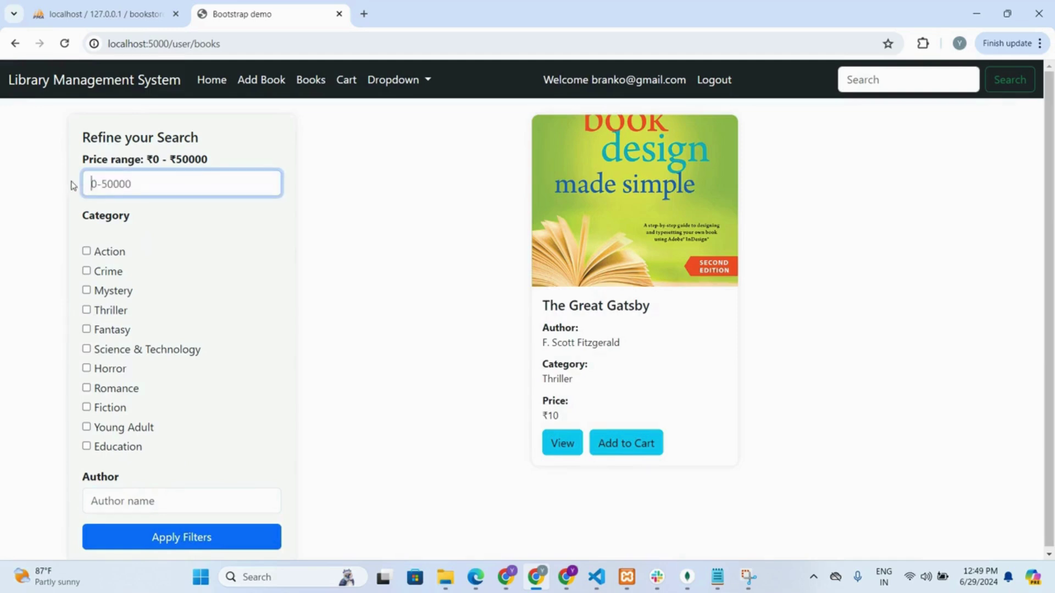
{"action": "left_click", "coordinate": [153, 537]}
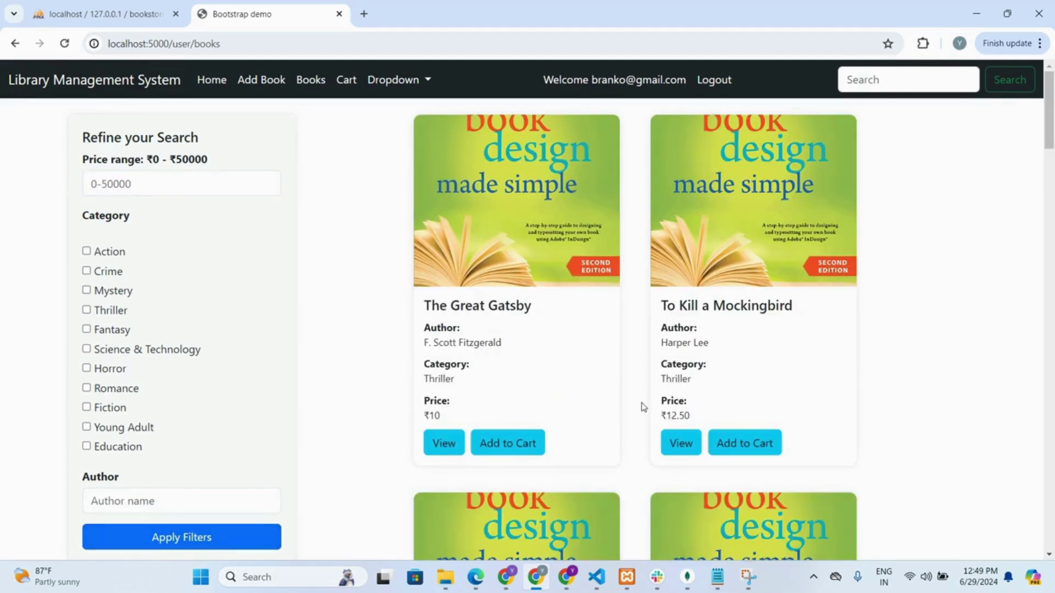
Step: Filter by author Harper Lee, then clear it and apply the Mystery category filter
{"action": "left_click_drag", "start_coordinate": [661, 339], "coordinate": [734, 341]}
{"action": "key", "text": "ctrl+c"}
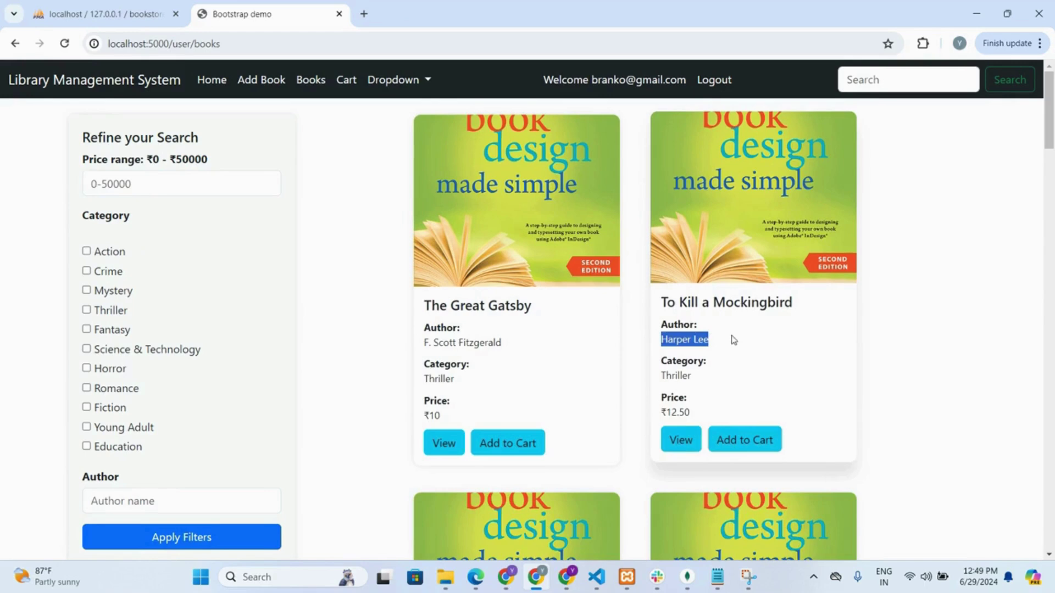
{"action": "left_click", "coordinate": [216, 501]}
{"action": "key", "text": "ctrl+v"}
{"action": "left_click", "coordinate": [213, 539]}
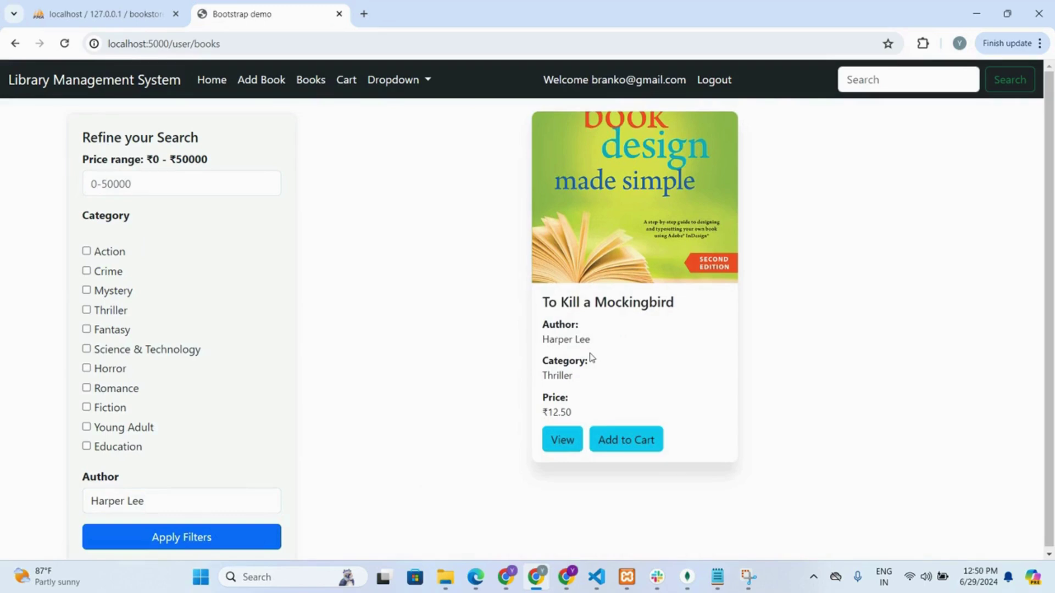
{"action": "left_click_drag", "start_coordinate": [172, 501], "coordinate": [88, 502]}
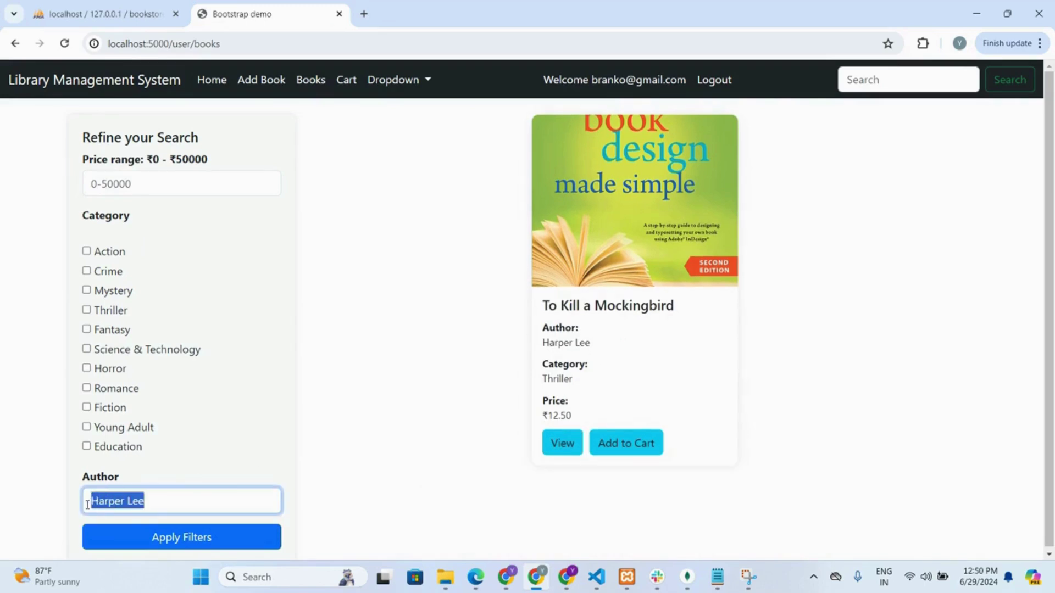
{"action": "key", "text": "BackSpace"}
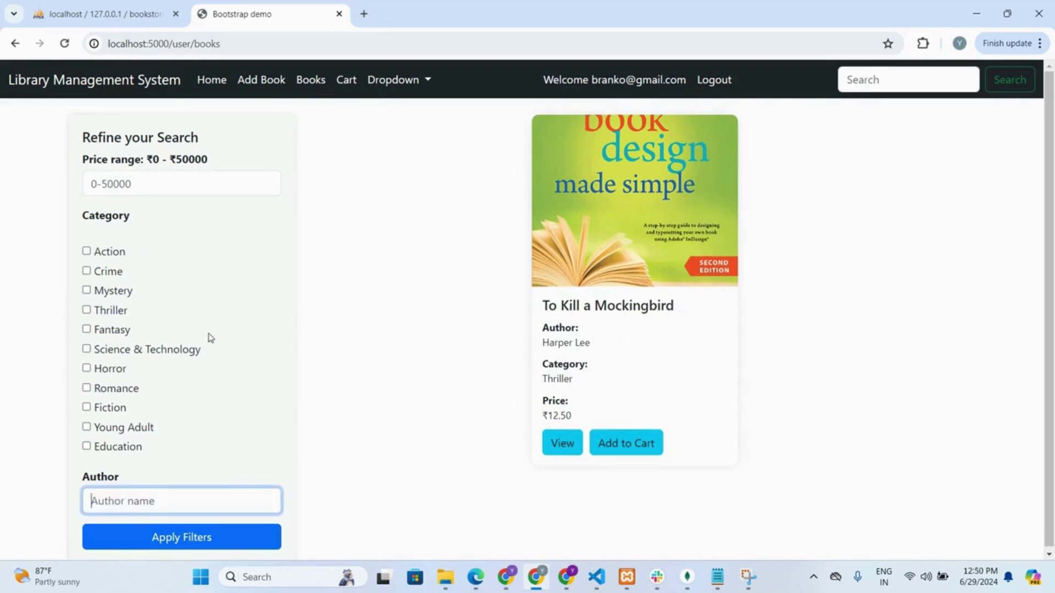
{"action": "left_click", "coordinate": [87, 291]}
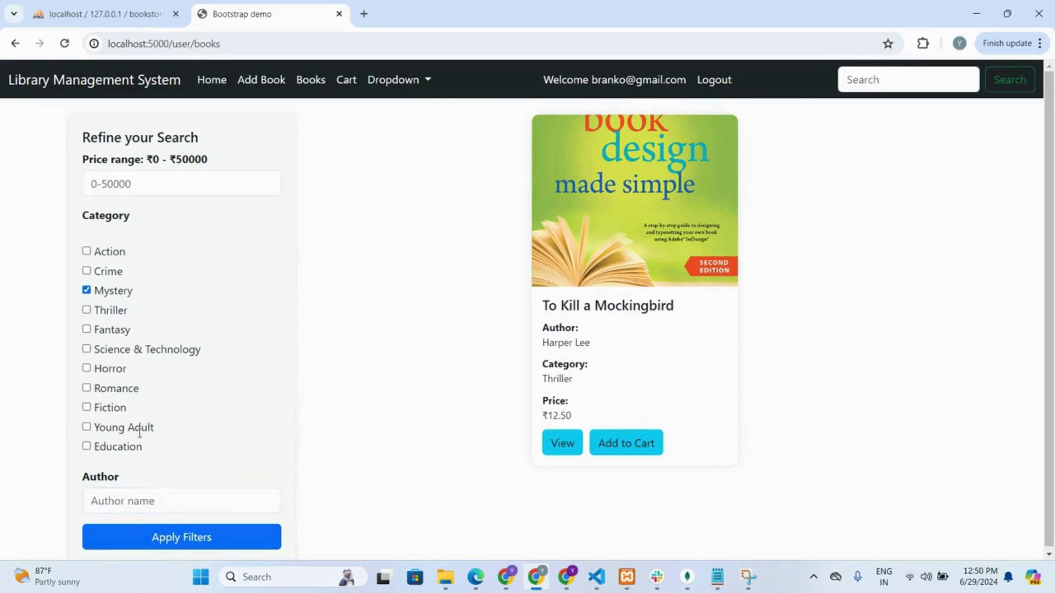
{"action": "left_click", "coordinate": [139, 539]}
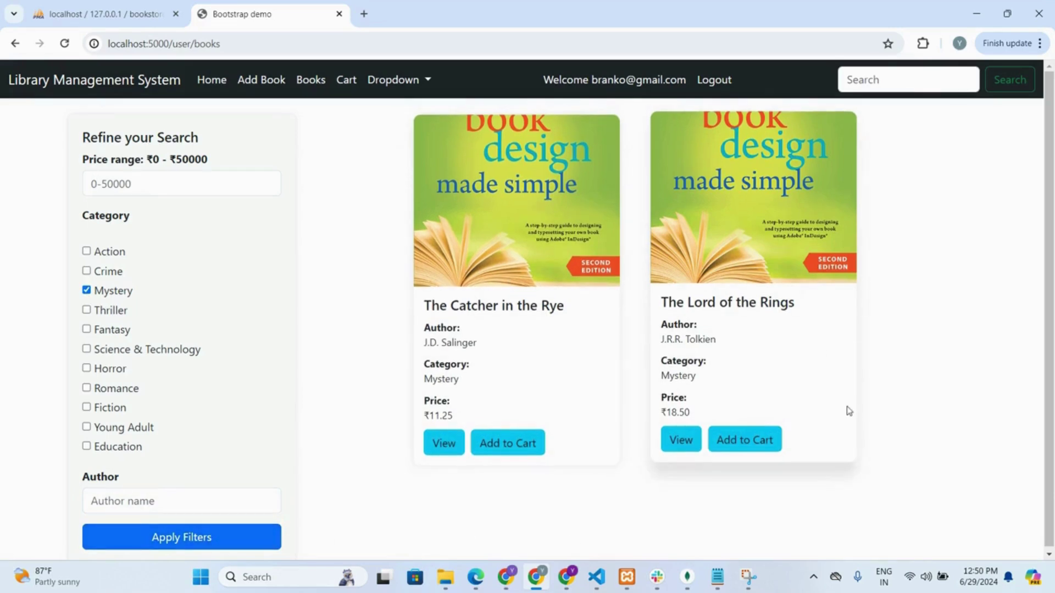
Step: Review The Catcher in the Rye's details, then view the cart with 1984 totalling ₹21.00
{"action": "left_click", "coordinate": [443, 439]}
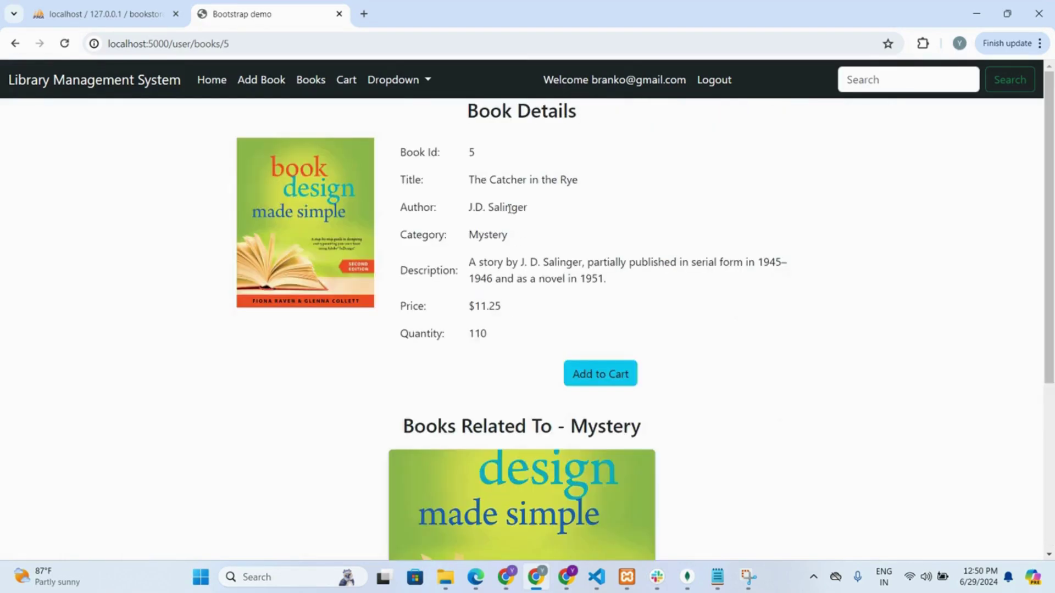
{"action": "scroll", "coordinate": [524, 324], "scroll_direction": "down", "scroll_amount": 5}
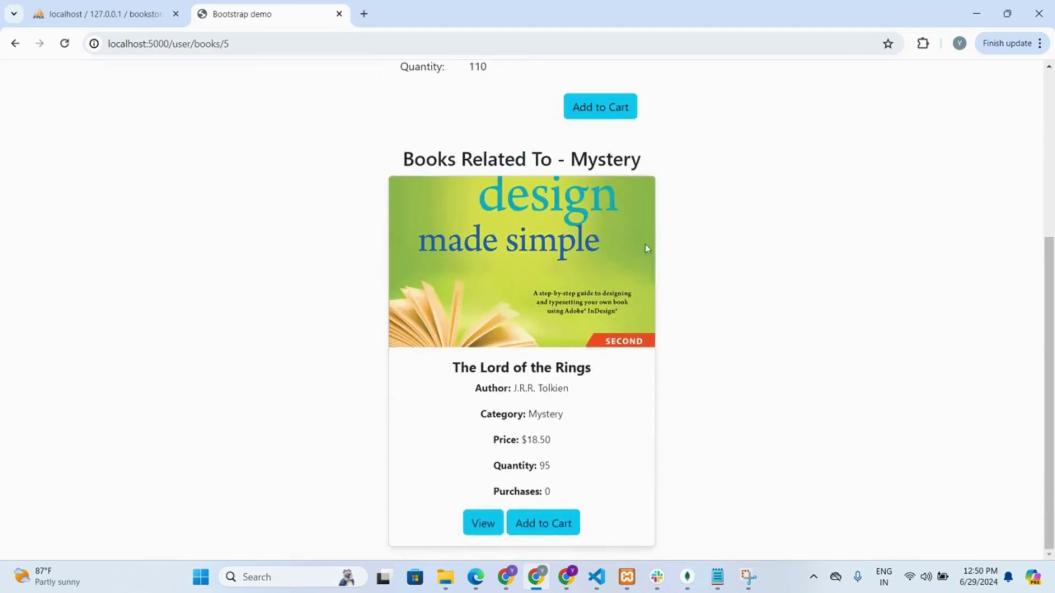
{"action": "scroll", "coordinate": [558, 456], "scroll_direction": "up", "scroll_amount": 5}
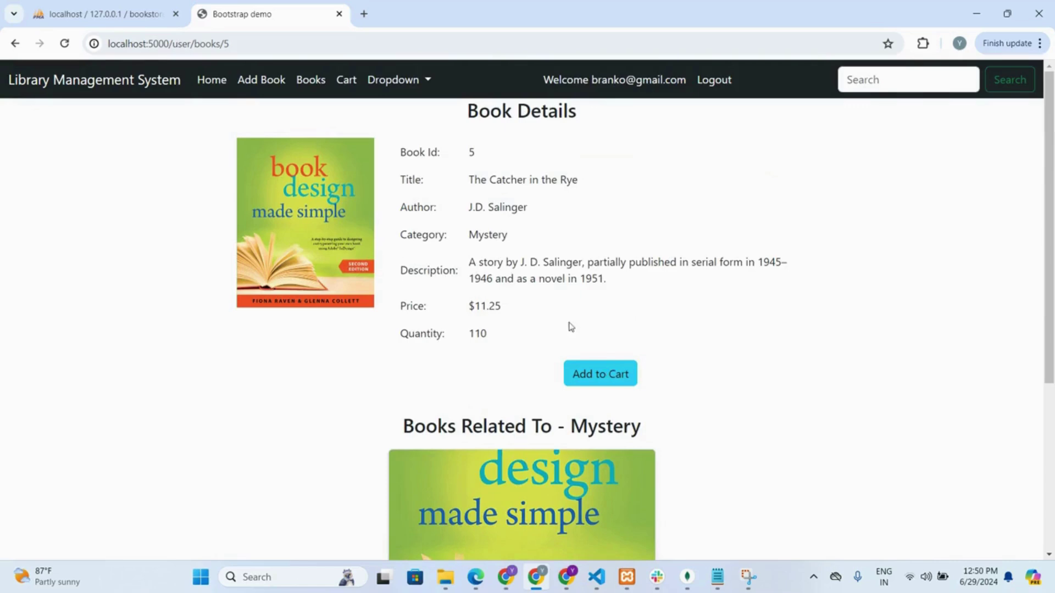
{"action": "left_click", "coordinate": [342, 83]}
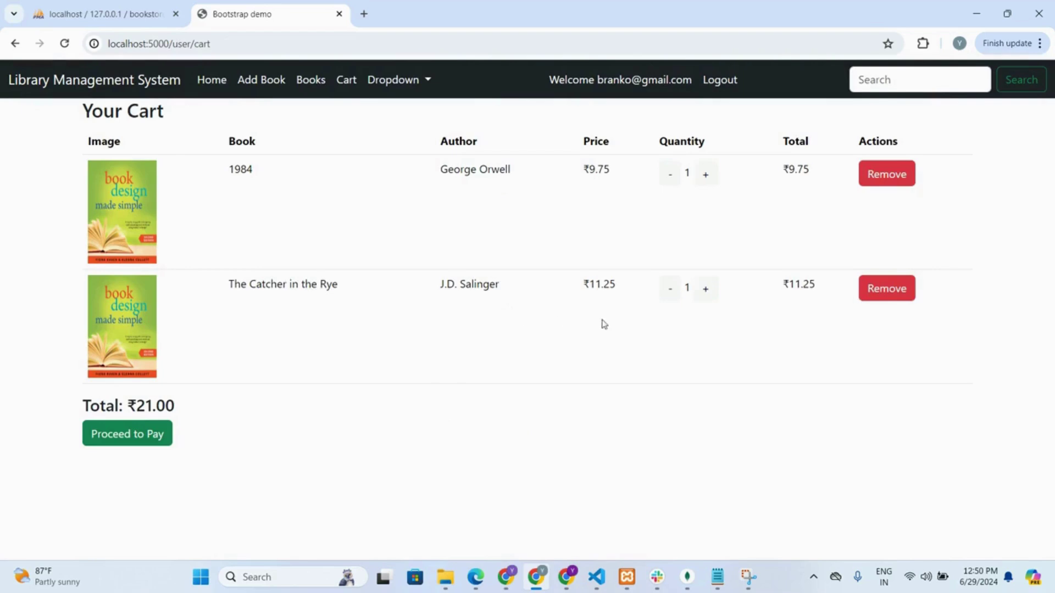
Step: Raise The Catcher in the Rye to quantity 2 and remove 1984, leaving ₹22.50
{"action": "left_click", "coordinate": [705, 289]}
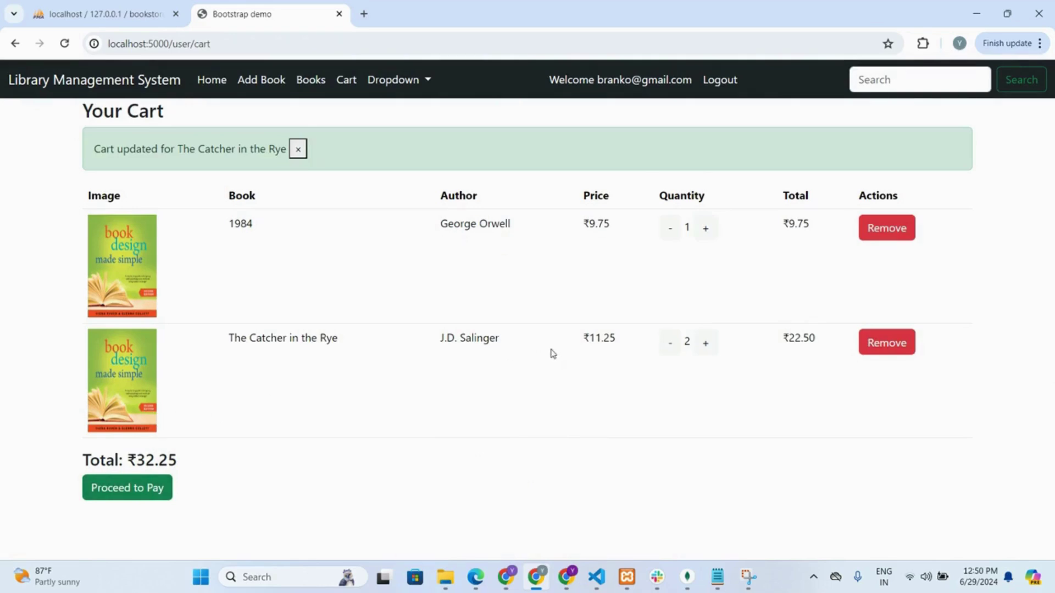
{"action": "left_click", "coordinate": [886, 230]}
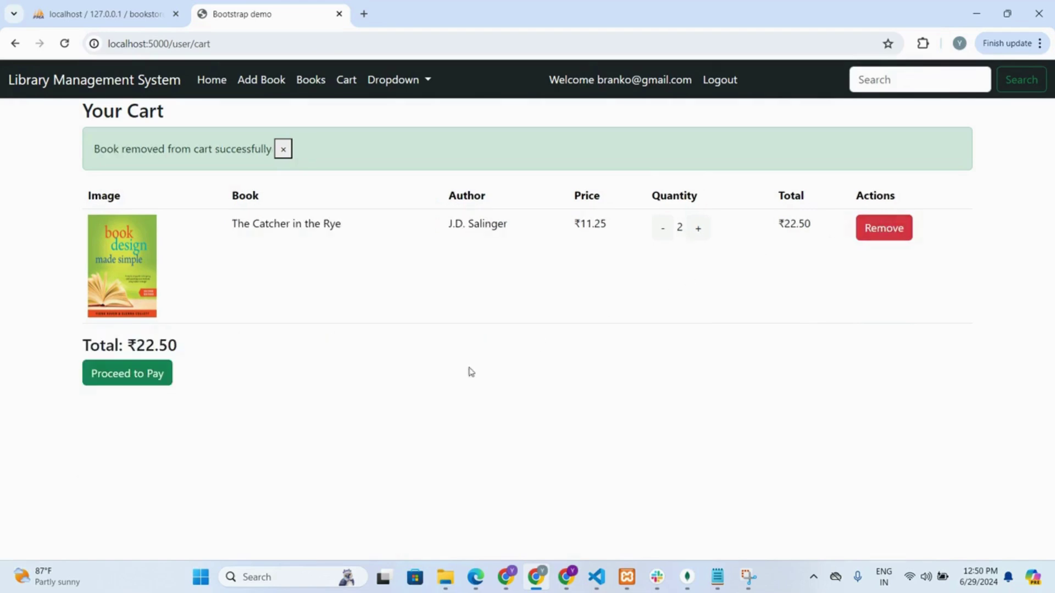
Step: Filter books by Science & Technology, add C++ by Saurabh Shukla, and view the ₹42.50 cart
{"action": "left_click", "coordinate": [310, 81]}
{"action": "scroll", "coordinate": [389, 297], "scroll_direction": "down", "scroll_amount": 2}
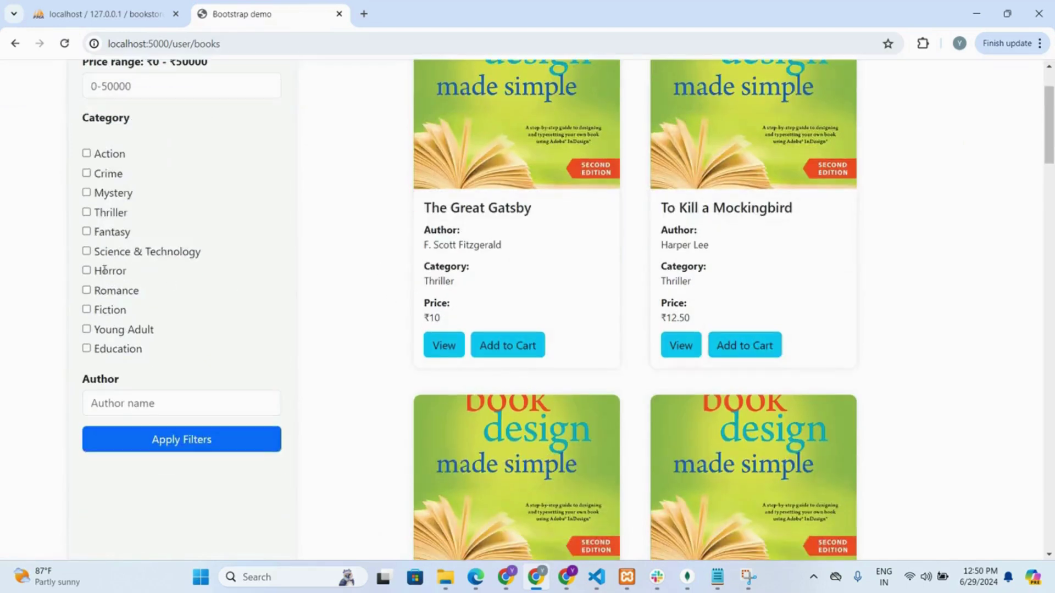
{"action": "left_click", "coordinate": [86, 251]}
{"action": "left_click", "coordinate": [161, 440]}
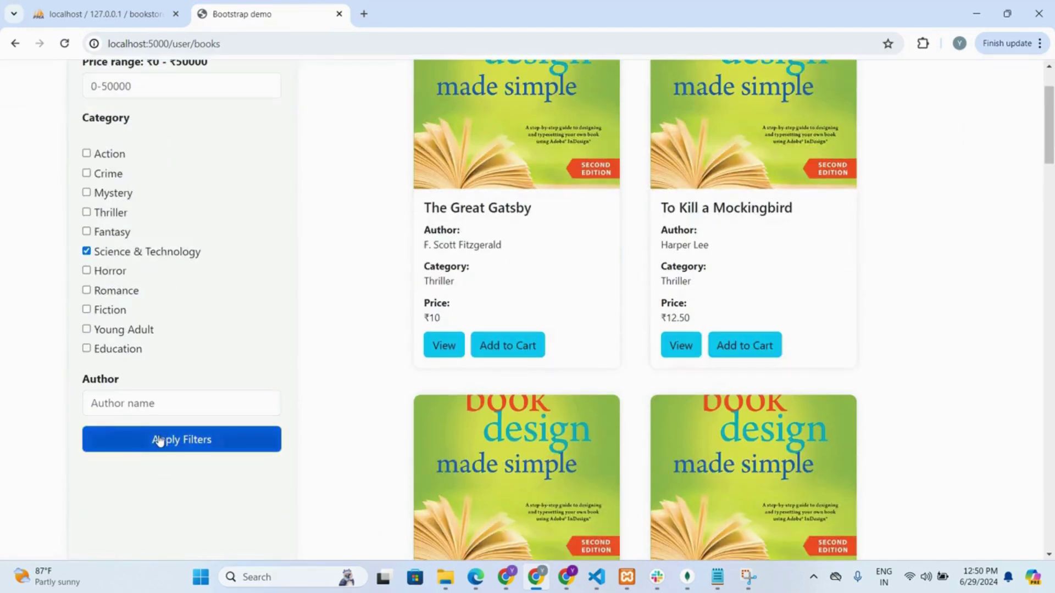
{"action": "scroll", "coordinate": [399, 477], "scroll_direction": "down", "scroll_amount": 1}
{"action": "scroll", "coordinate": [399, 477], "scroll_direction": "up", "scroll_amount": 1}
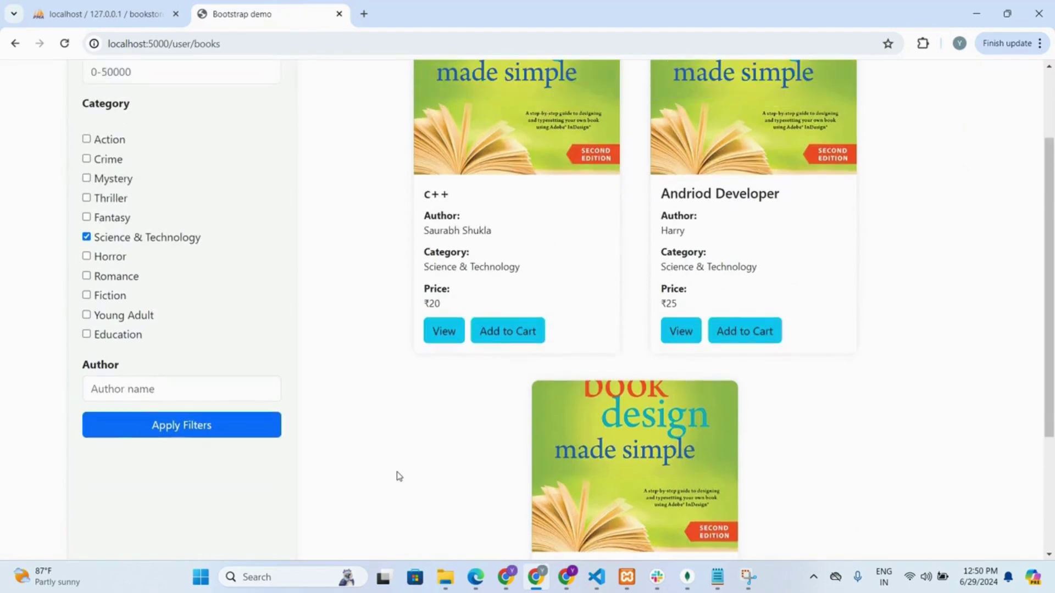
{"action": "left_click", "coordinate": [499, 330]}
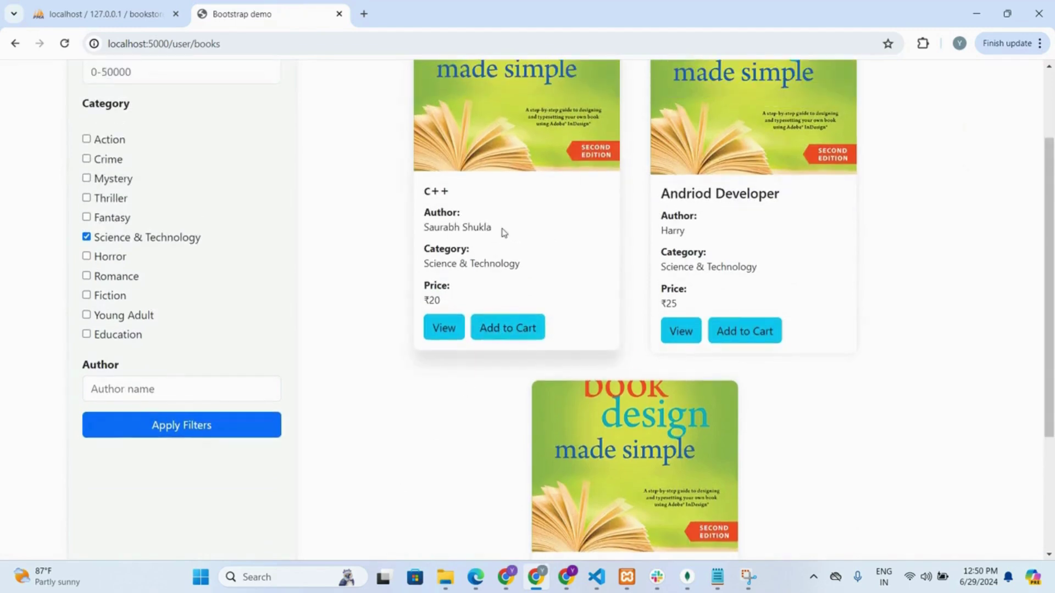
{"action": "scroll", "coordinate": [502, 230], "scroll_direction": "up", "scroll_amount": 2}
{"action": "left_click", "coordinate": [346, 80]}
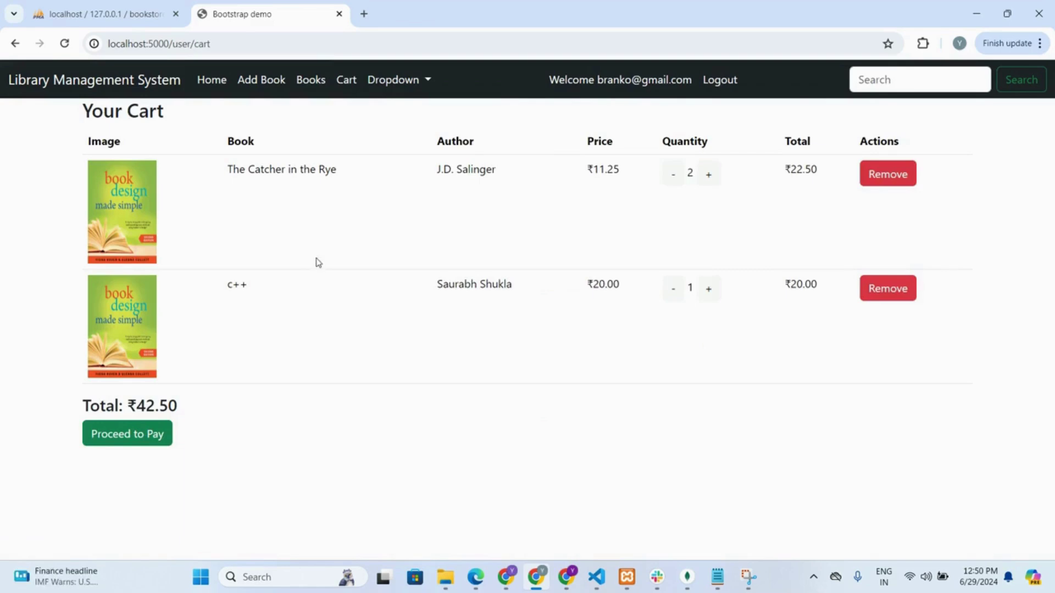
Step: Proceed to checkout for ₹42.5 and enter the customer's name and a saved phone number
{"action": "left_click", "coordinate": [149, 440]}
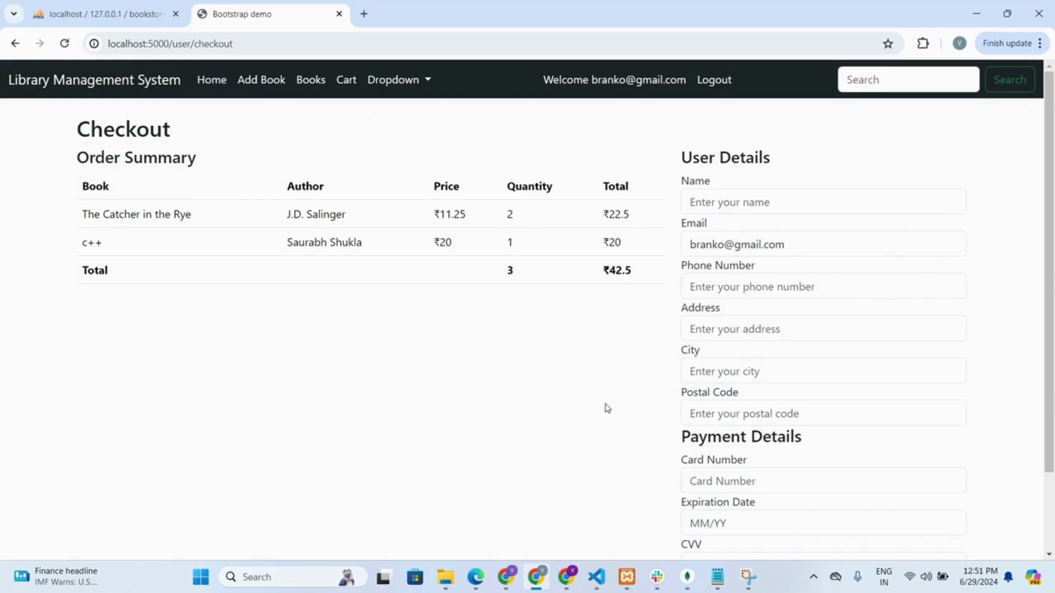
{"action": "left_click", "coordinate": [766, 192]}
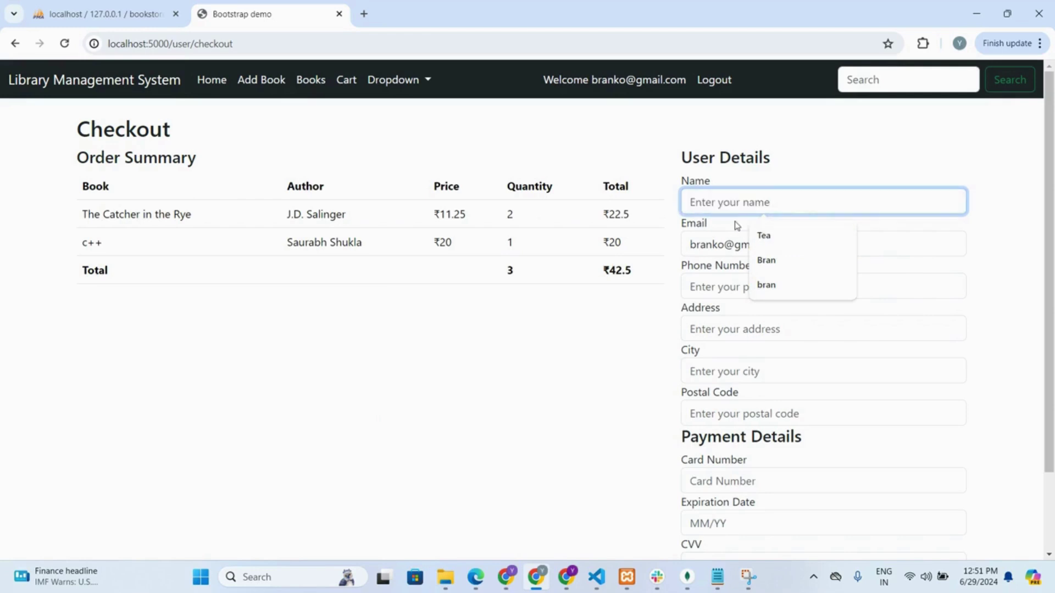
{"action": "type", "text": "branko"}
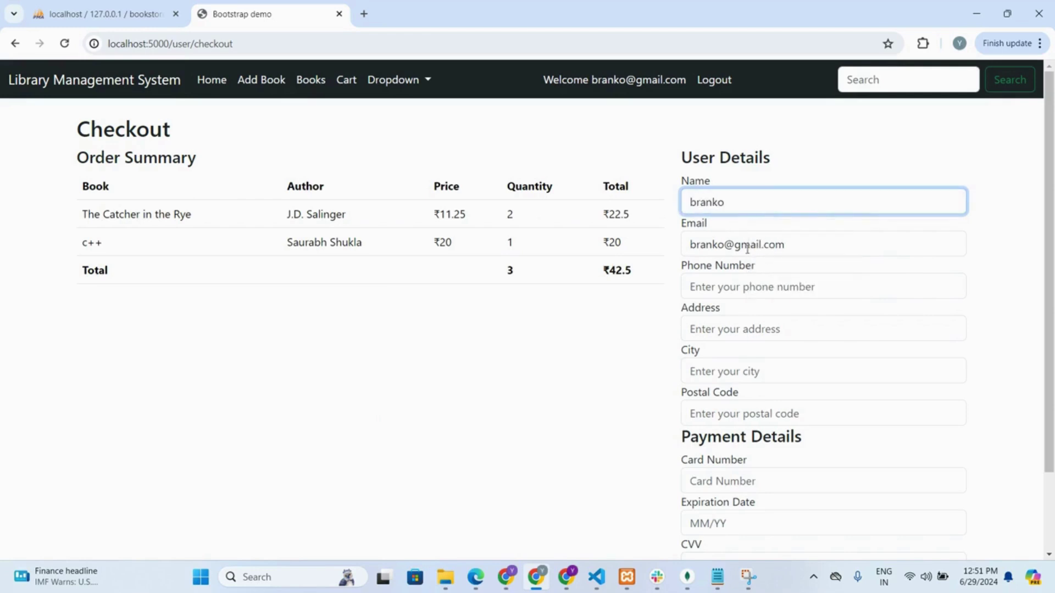
{"action": "left_click_drag", "start_coordinate": [689, 244], "coordinate": [826, 238]}
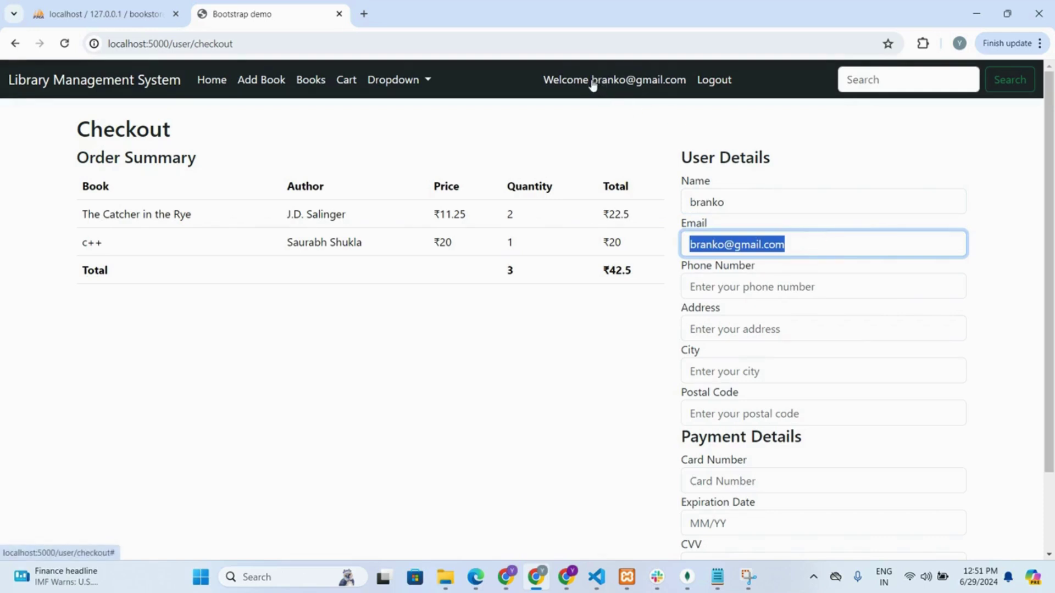
{"action": "left_click", "coordinate": [834, 289]}
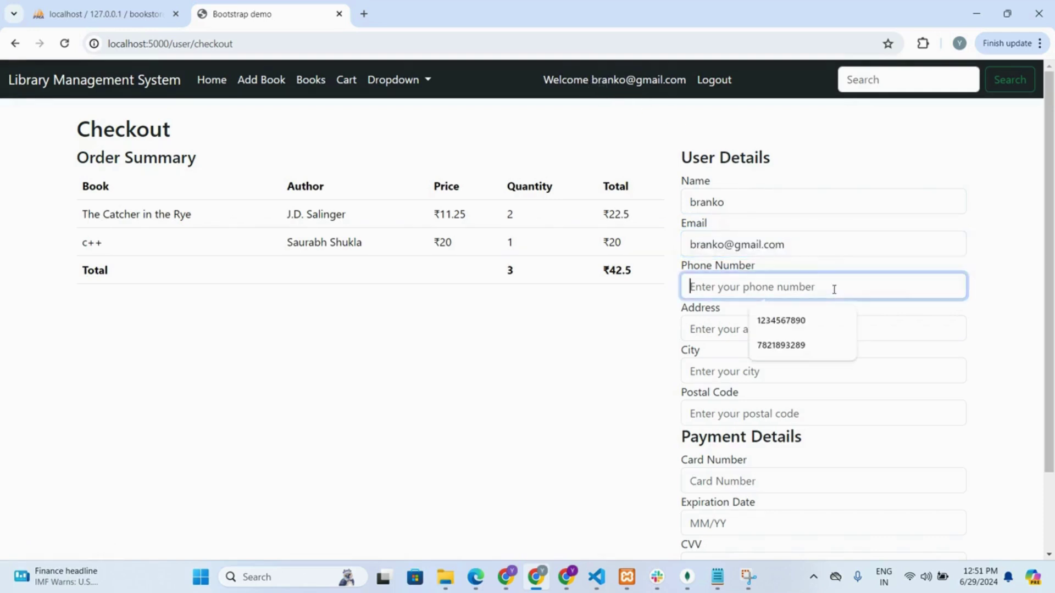
{"action": "left_click", "coordinate": [799, 245]}
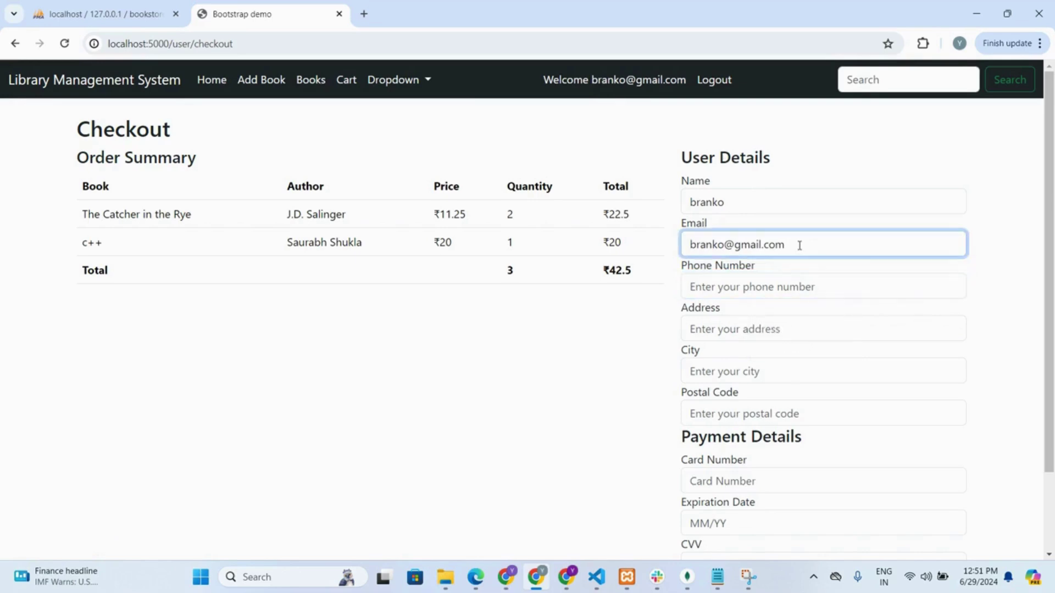
{"action": "left_click", "coordinate": [801, 287]}
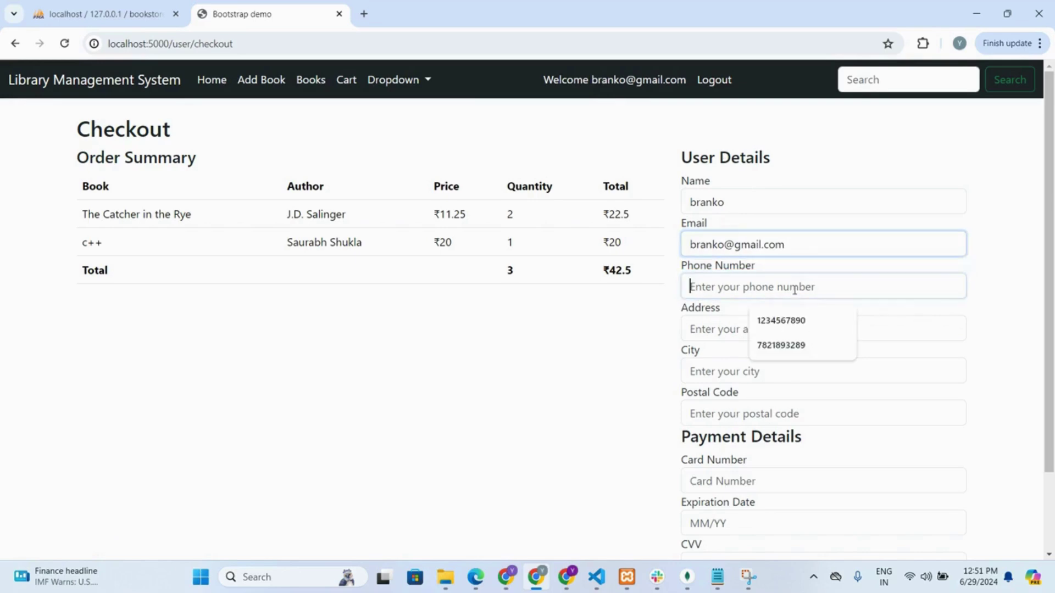
{"action": "left_click", "coordinate": [791, 324]}
Step: Fill in the customer's address, city and postal code in the User Details form
{"action": "left_click", "coordinate": [780, 326]}
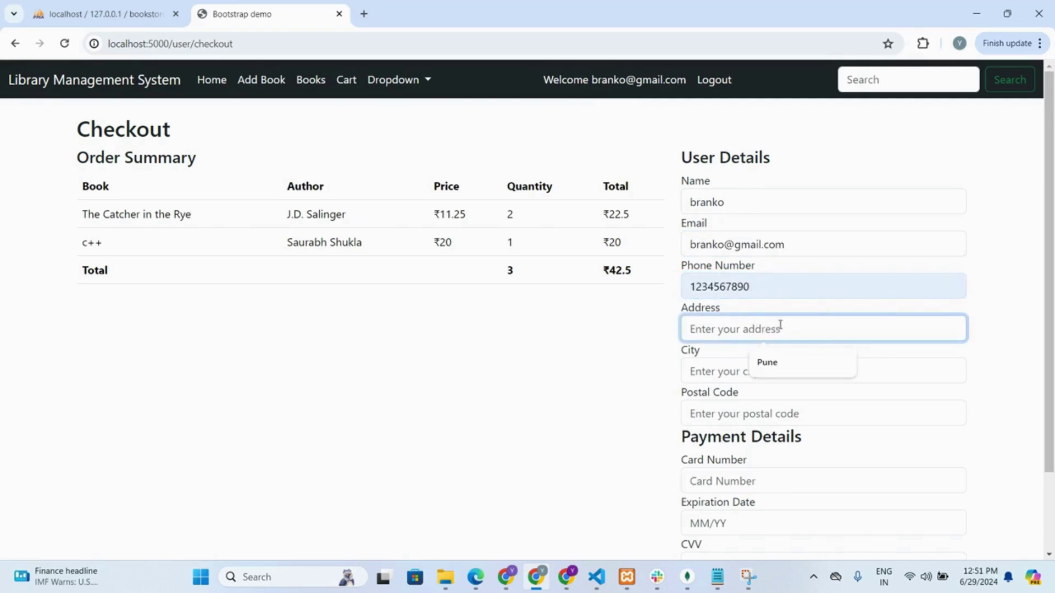
{"action": "type", "text": "Ko"}
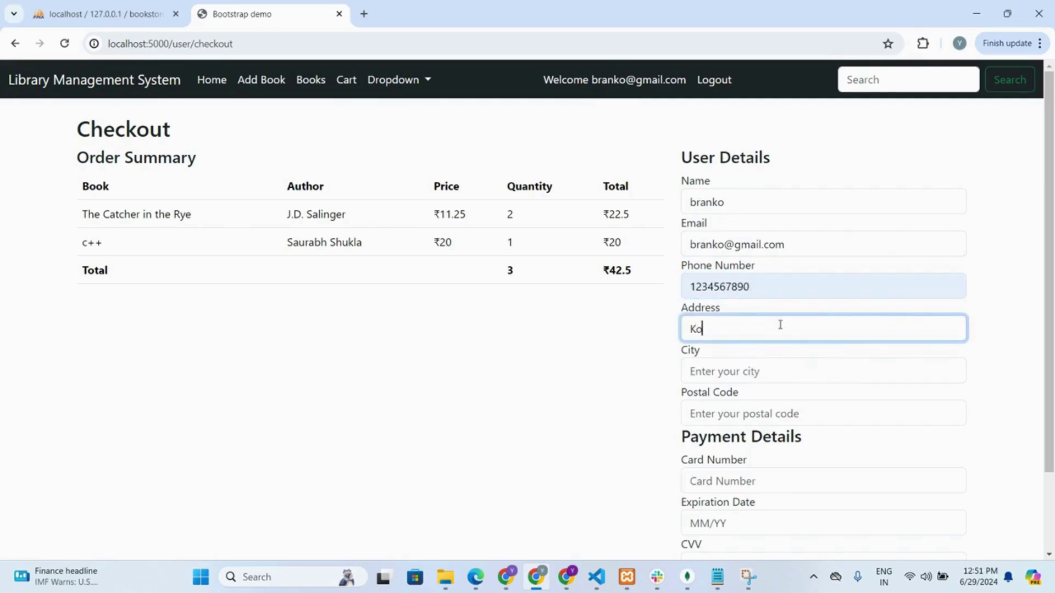
{"action": "type", "text": "thrud Pu"}
{"action": "left_click", "coordinate": [774, 371]}
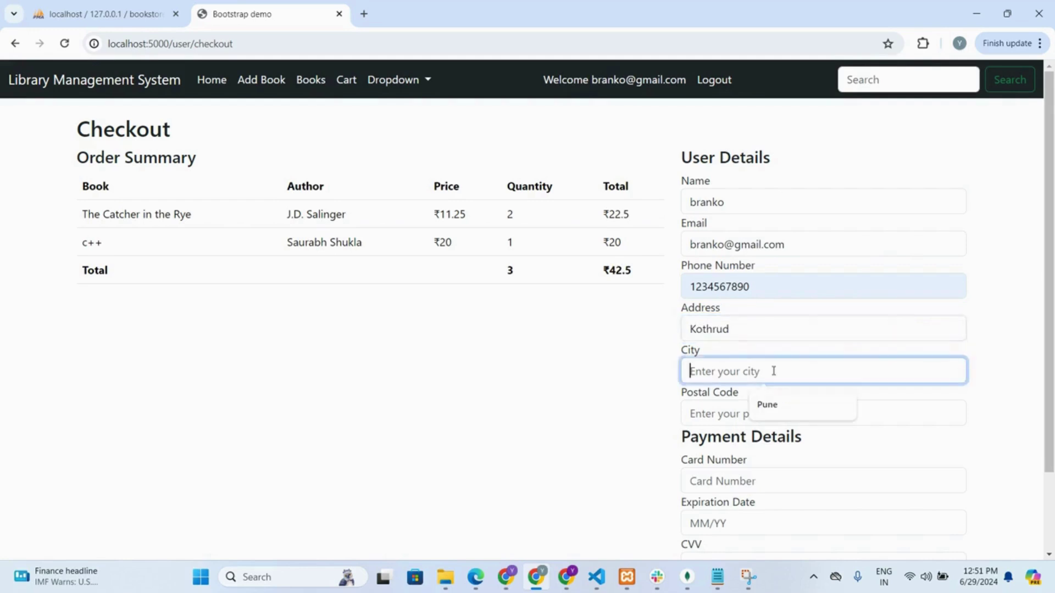
{"action": "type", "text": "Pune"}
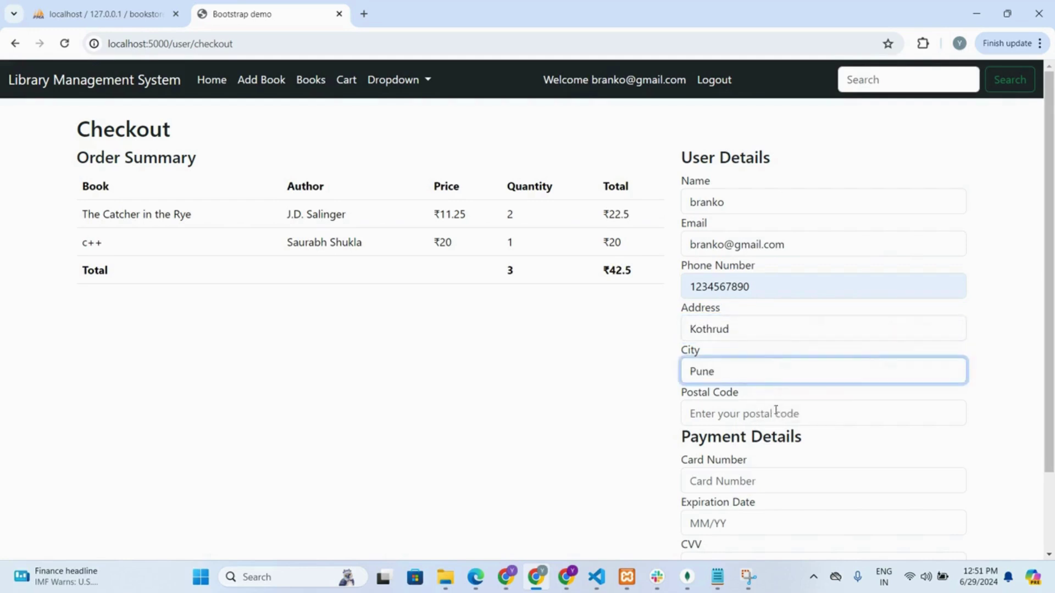
{"action": "left_click", "coordinate": [775, 412]}
{"action": "type", "text": "414001"}
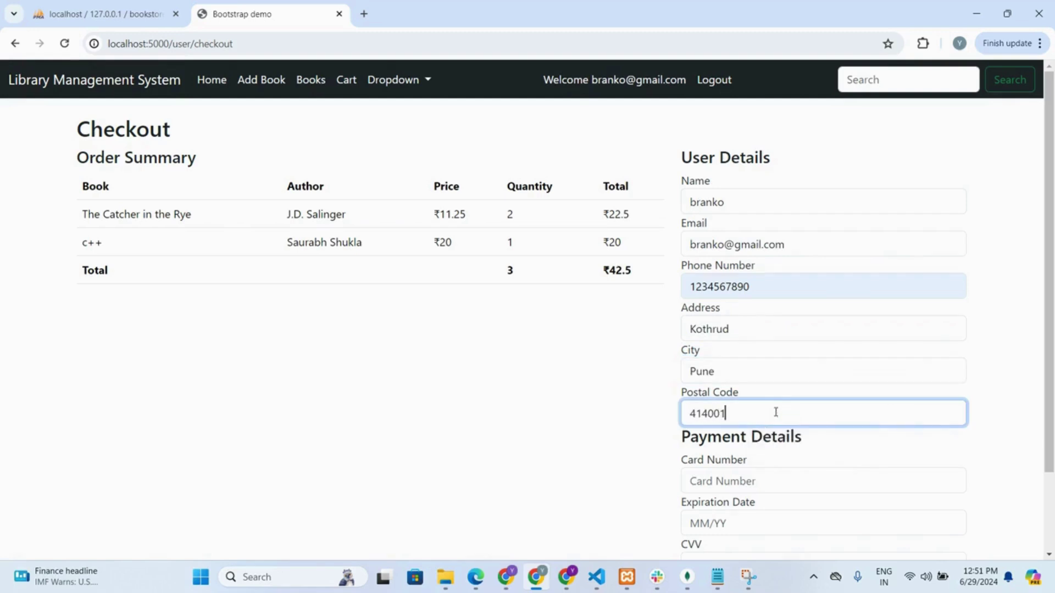
{"action": "scroll", "coordinate": [776, 412], "scroll_direction": "down", "scroll_amount": 1}
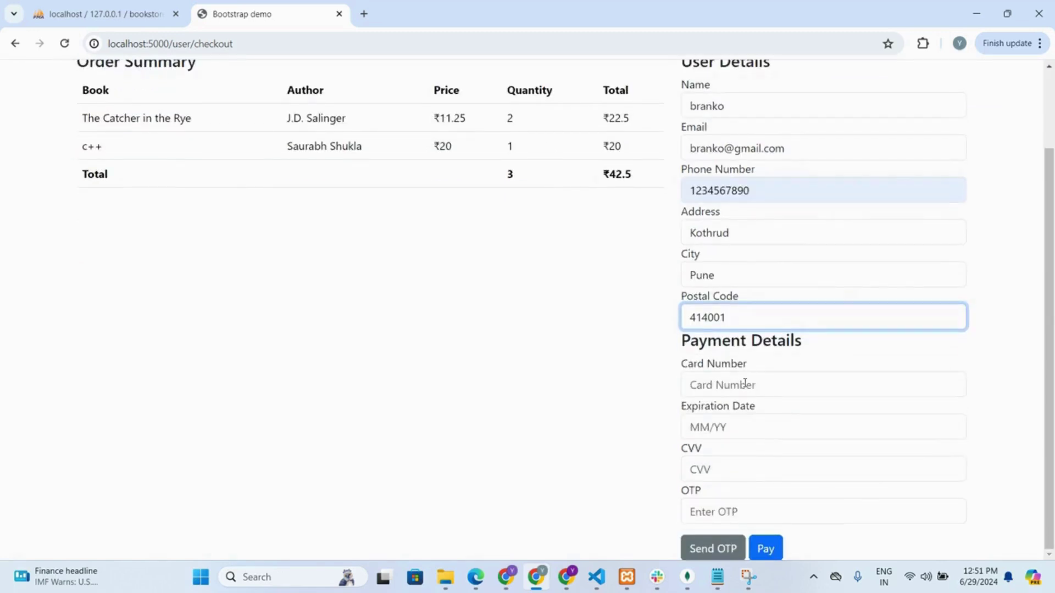
Step: Enter the card number, expiry date and CVV in the payment form
{"action": "left_click", "coordinate": [745, 383]}
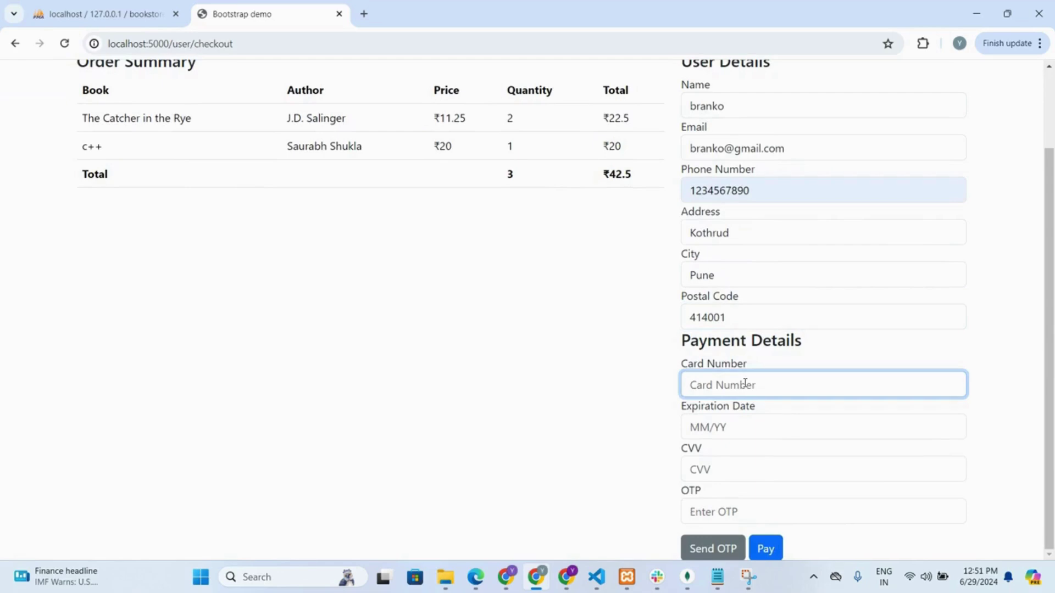
{"action": "type", "text": "1234123412341234"}
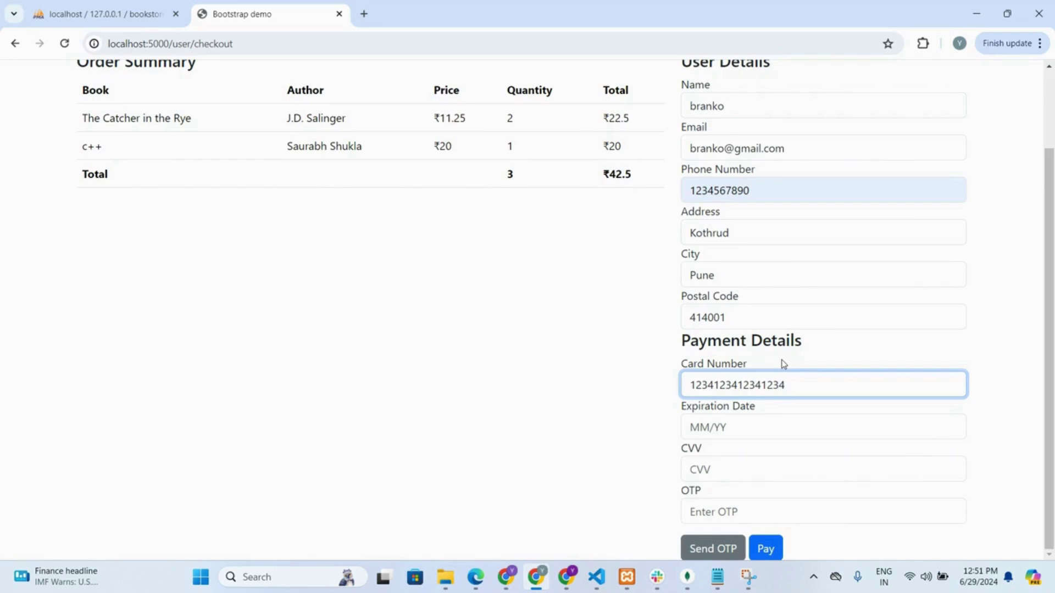
{"action": "left_click", "coordinate": [743, 424]}
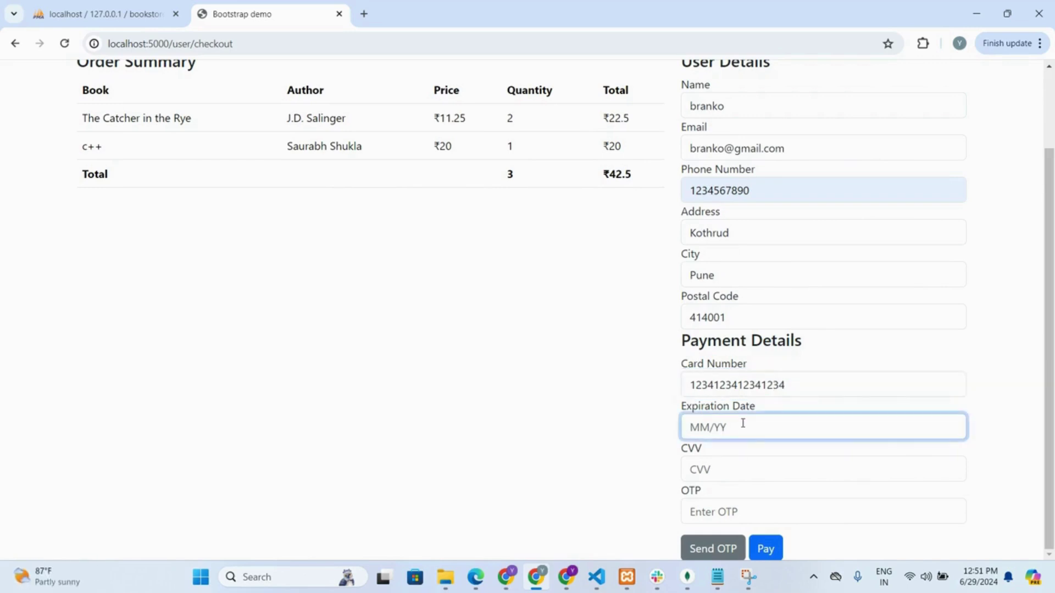
{"action": "type", "text": "01/30"}
{"action": "left_click", "coordinate": [743, 461]}
{"action": "type", "text": "123"}
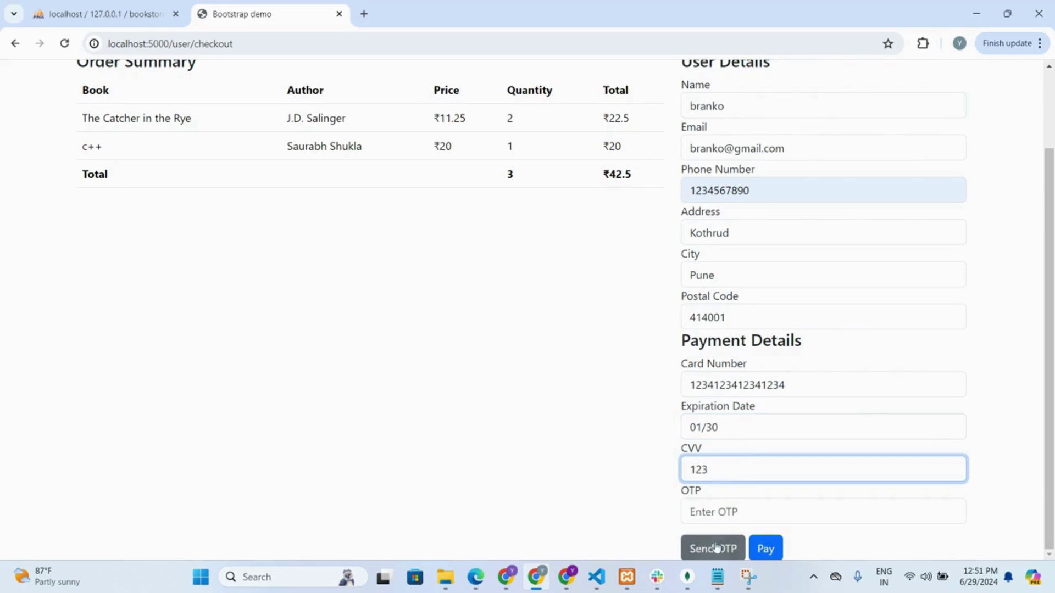
Step: Request an OTP, copy it from the VS Code terminal into the OTP field, and pay
{"action": "left_click", "coordinate": [712, 550]}
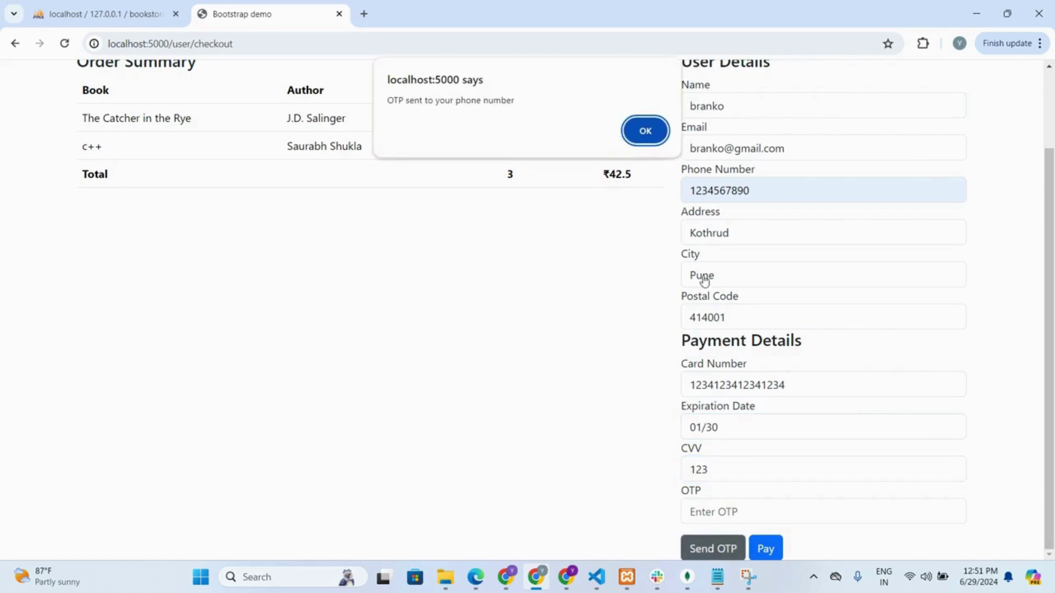
{"action": "left_click", "coordinate": [648, 131]}
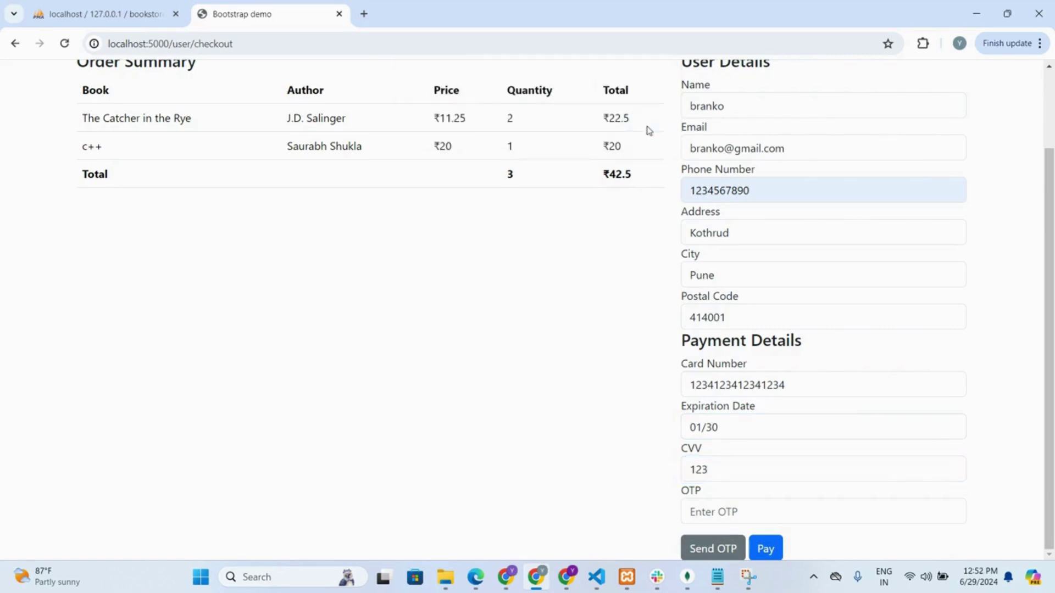
{"action": "mouse_move", "coordinate": [597, 577]}
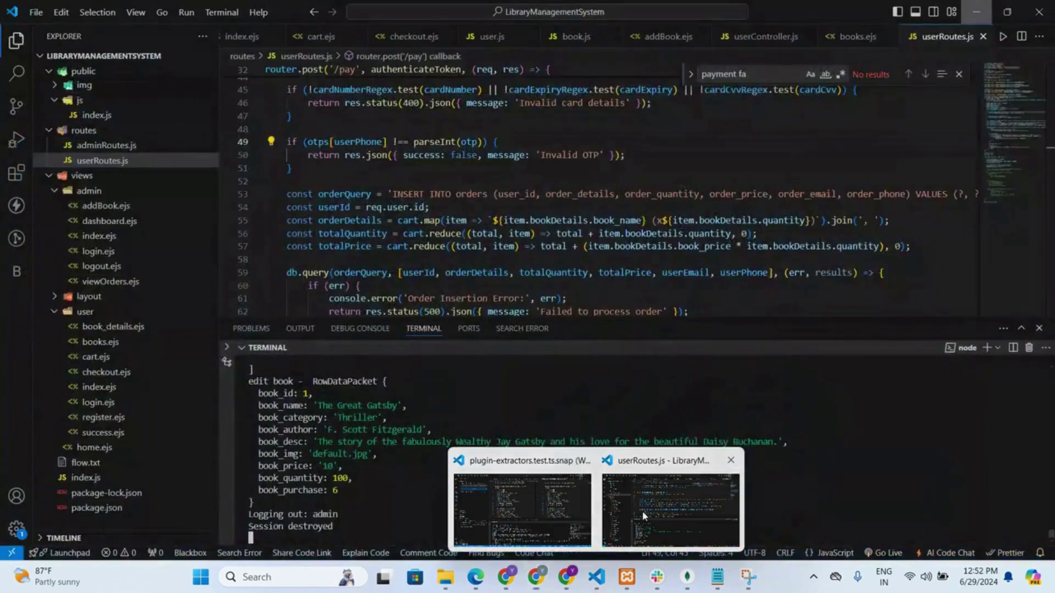
{"action": "left_click", "coordinate": [642, 511]}
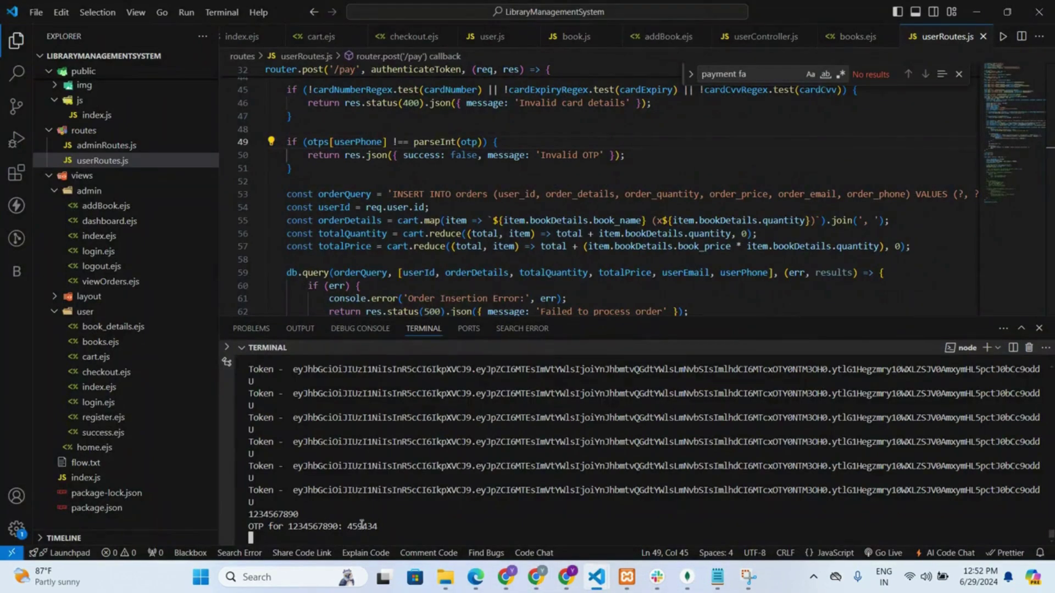
{"action": "double_click", "coordinate": [361, 526]}
{"action": "key", "text": "ctrl+c"}
{"action": "key", "text": "alt+Tab"}
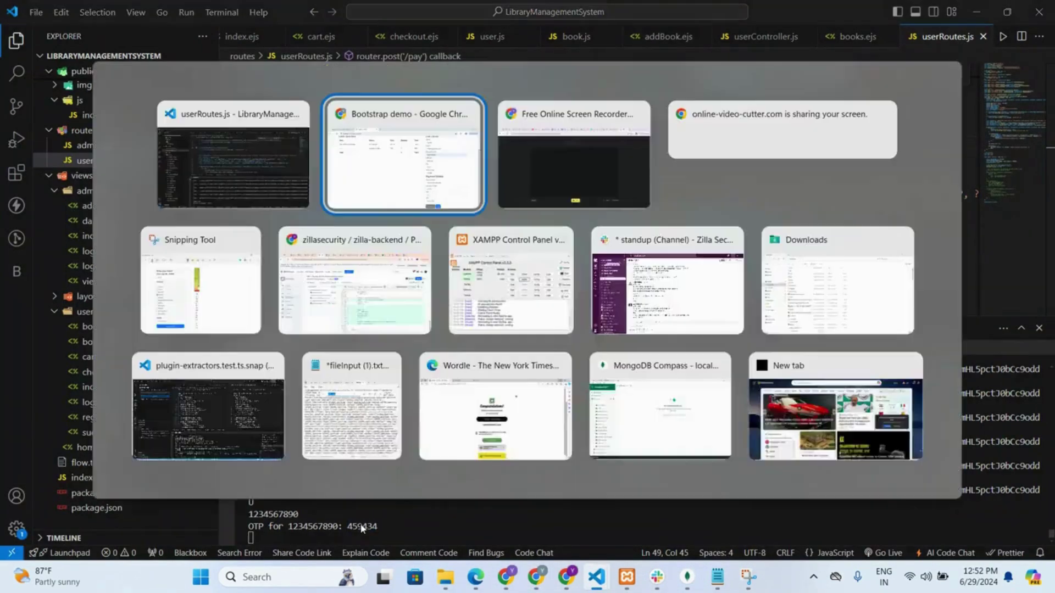
{"action": "left_click", "coordinate": [738, 512]}
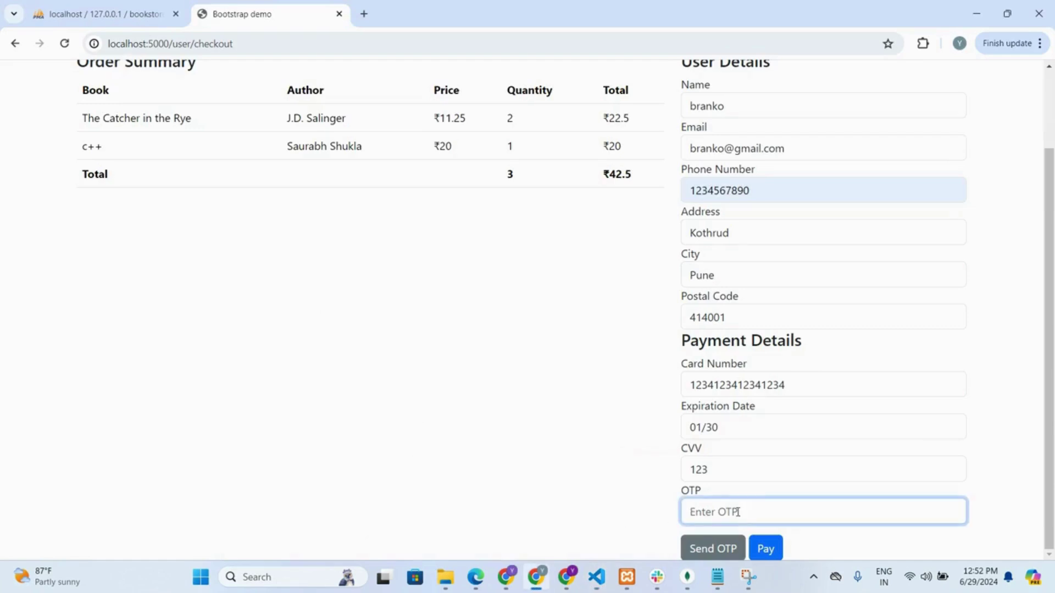
{"action": "key", "text": "ctrl+v"}
{"action": "left_click", "coordinate": [767, 548]}
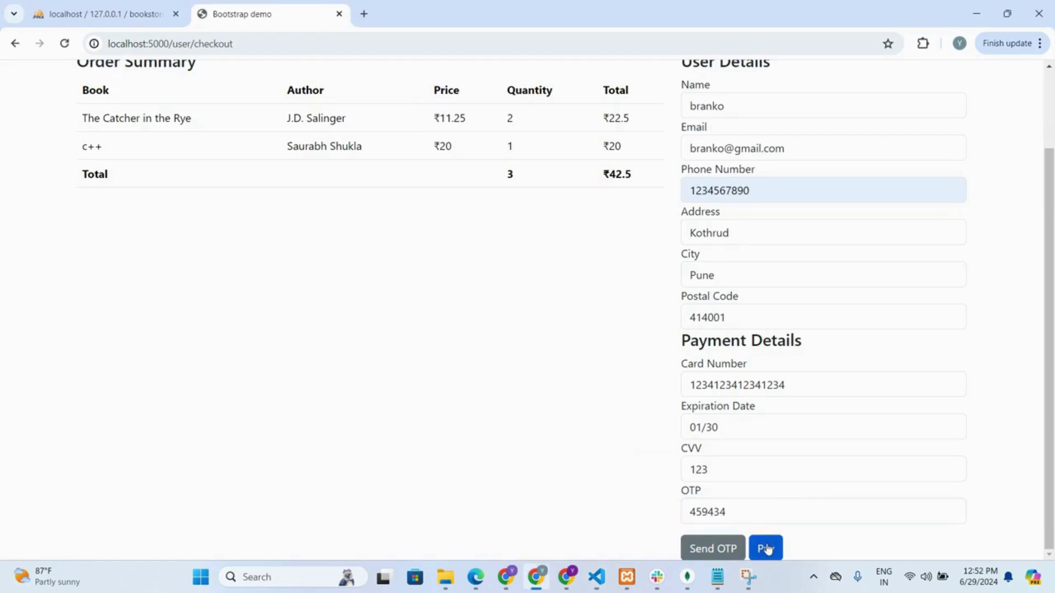
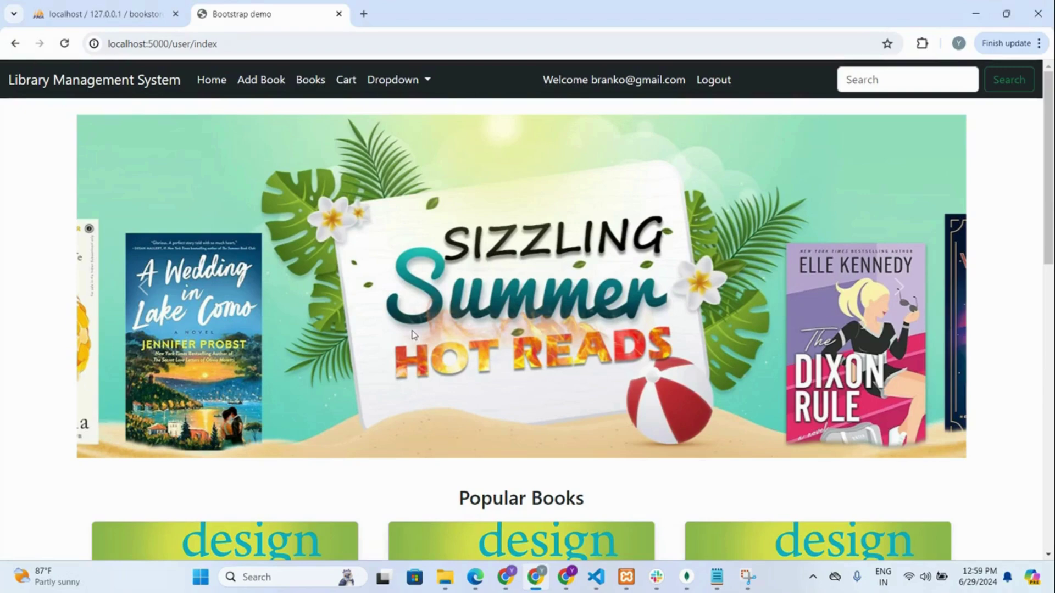
Step: Raise To Kill a Mockingbird to 2 copies in the cart and proceed to payment
{"action": "scroll", "coordinate": [413, 335], "scroll_direction": "down", "scroll_amount": 9}
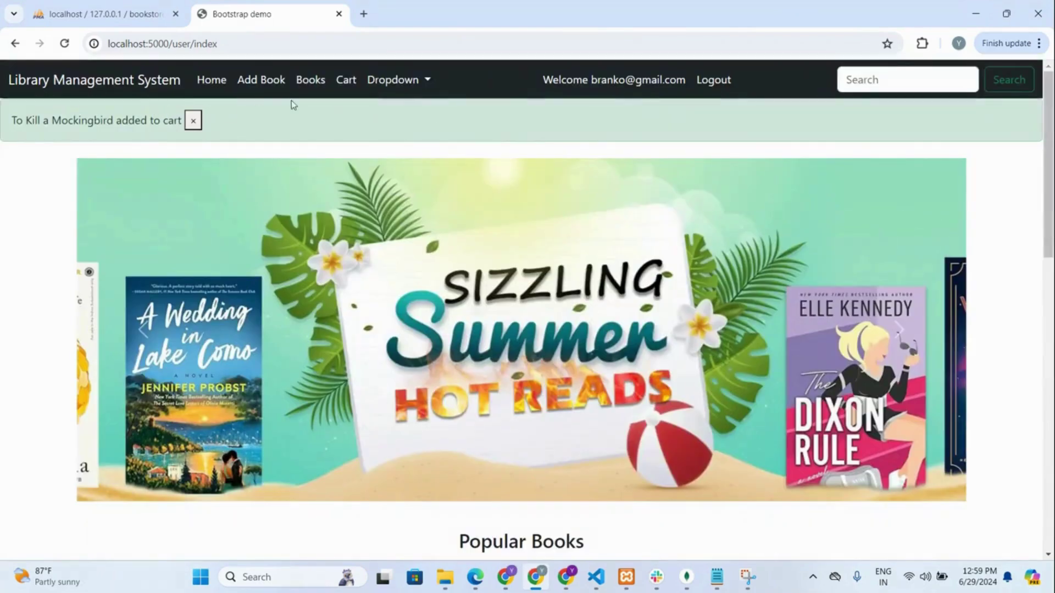
{"action": "left_click", "coordinate": [348, 81]}
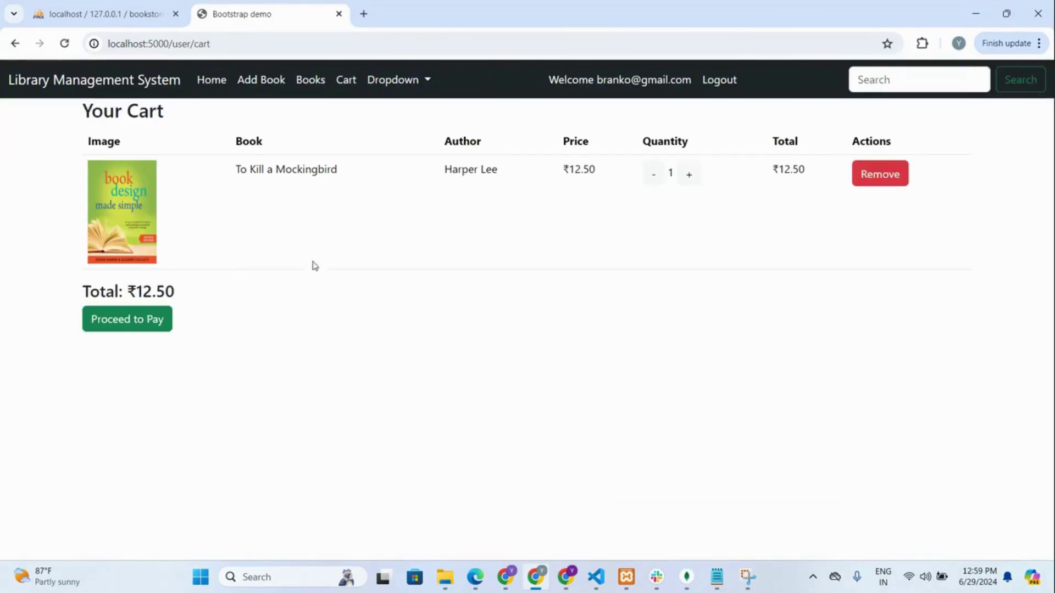
{"action": "left_click", "coordinate": [698, 175]}
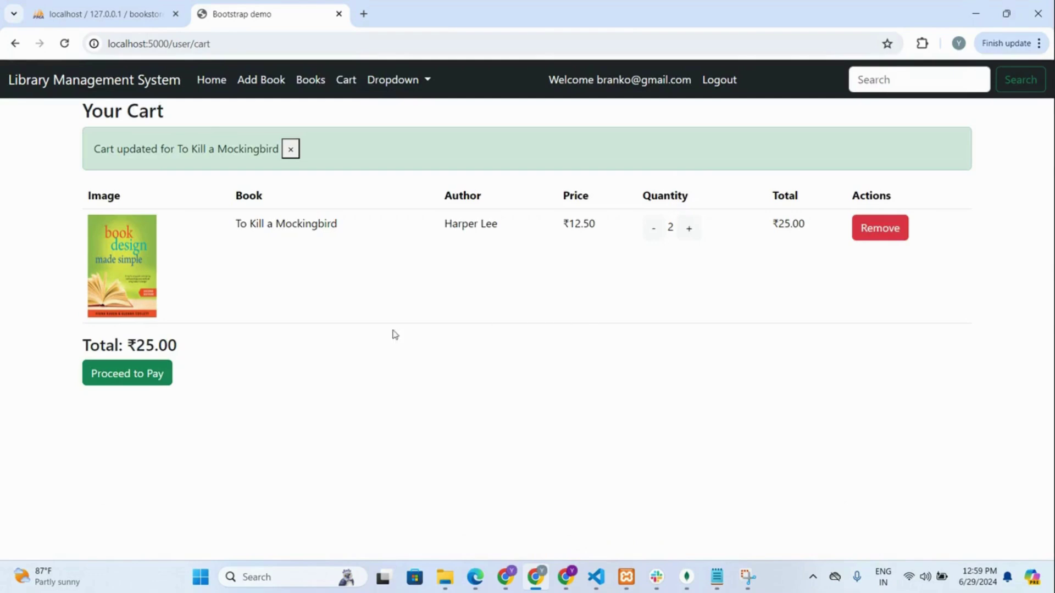
{"action": "left_click", "coordinate": [149, 371]}
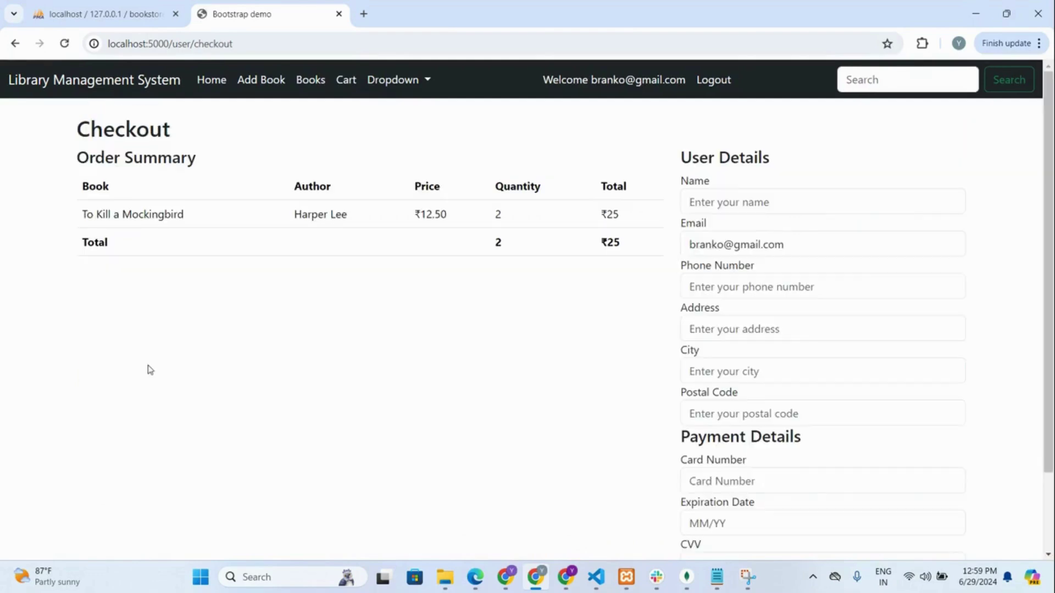
Step: Fill the buyer's name, phone, address, city and postal code from saved autofill entries
{"action": "left_click", "coordinate": [735, 190]}
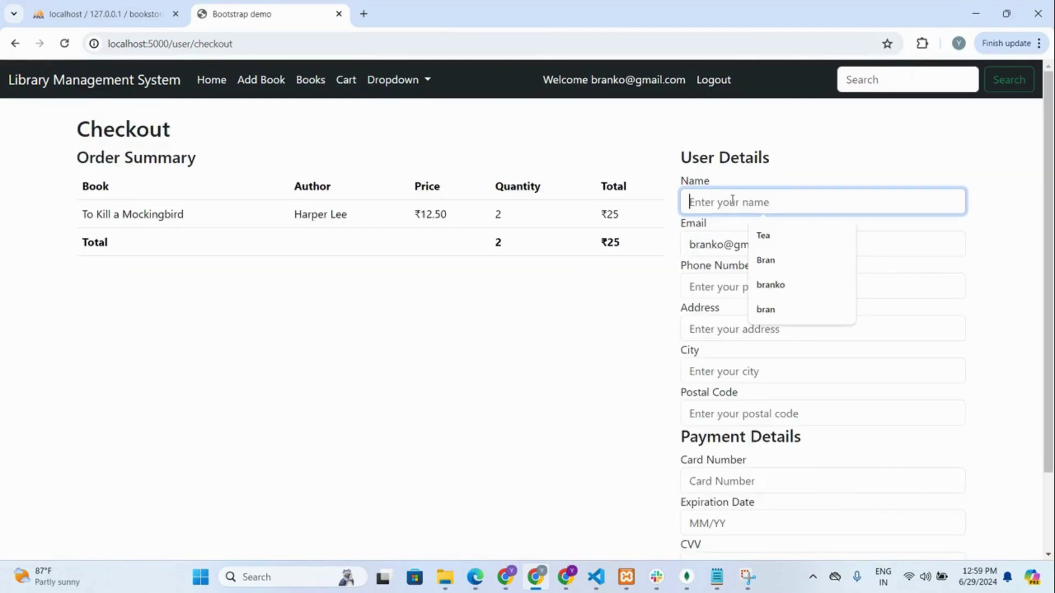
{"action": "left_click", "coordinate": [784, 293]}
{"action": "left_click", "coordinate": [754, 286]}
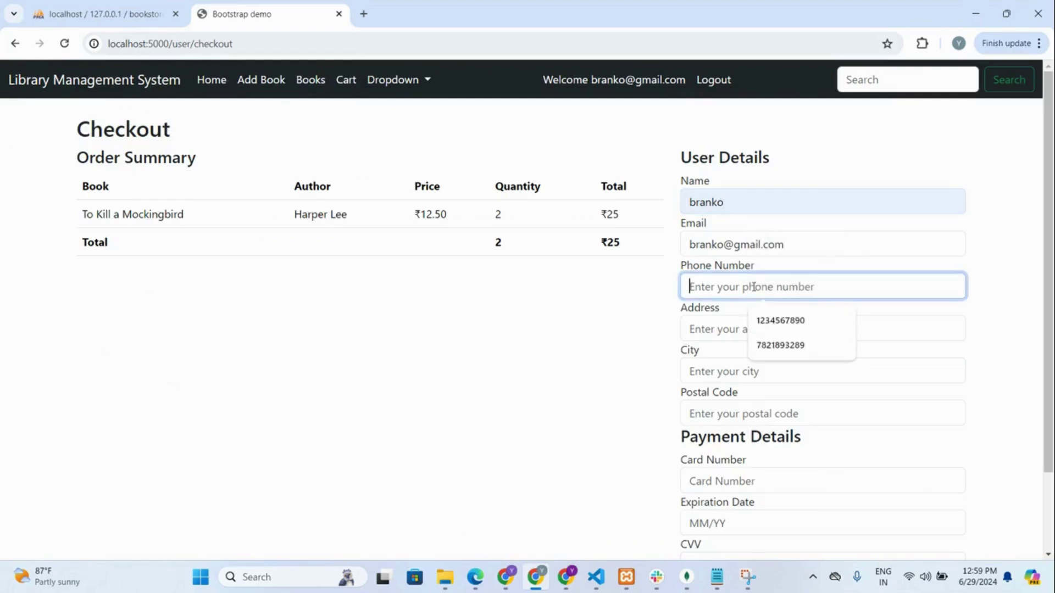
{"action": "left_click", "coordinate": [763, 321]}
{"action": "left_click", "coordinate": [756, 330]}
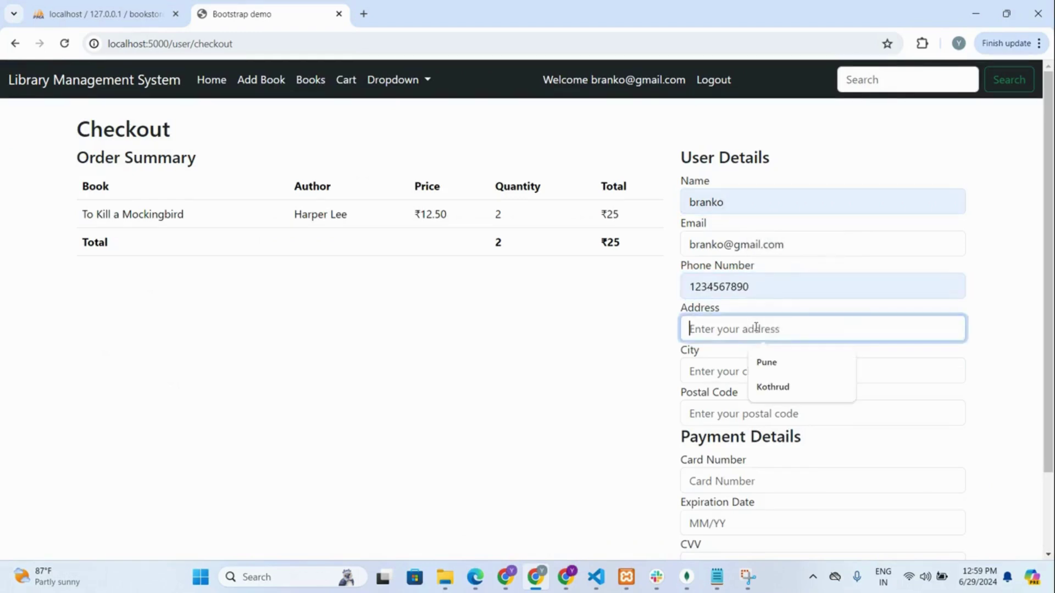
{"action": "left_click", "coordinate": [772, 387]}
{"action": "left_click", "coordinate": [757, 375]}
{"action": "left_click", "coordinate": [765, 410]}
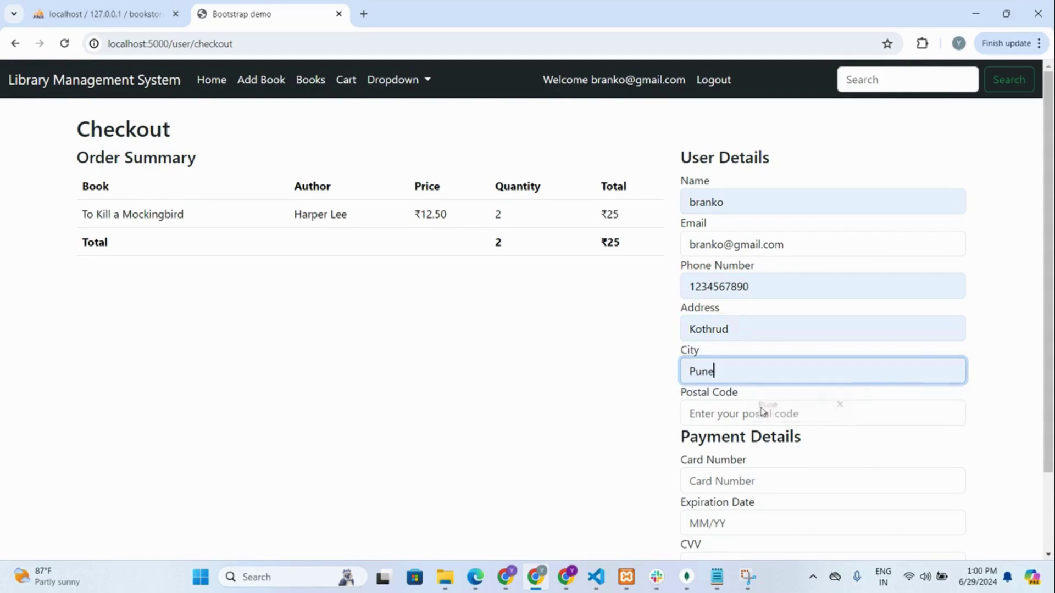
{"action": "left_click", "coordinate": [758, 411]}
{"action": "left_click", "coordinate": [769, 470]}
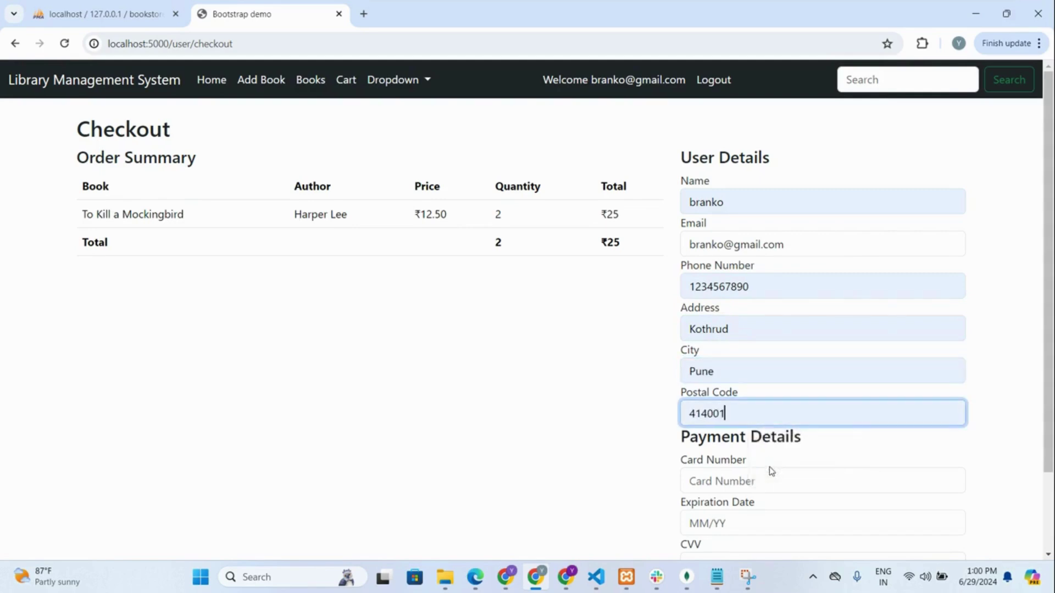
Step: Enter the card number, expiry date and security code, then request an OTP
{"action": "scroll", "coordinate": [766, 462], "scroll_direction": "down", "scroll_amount": 2}
{"action": "left_click", "coordinate": [745, 385]}
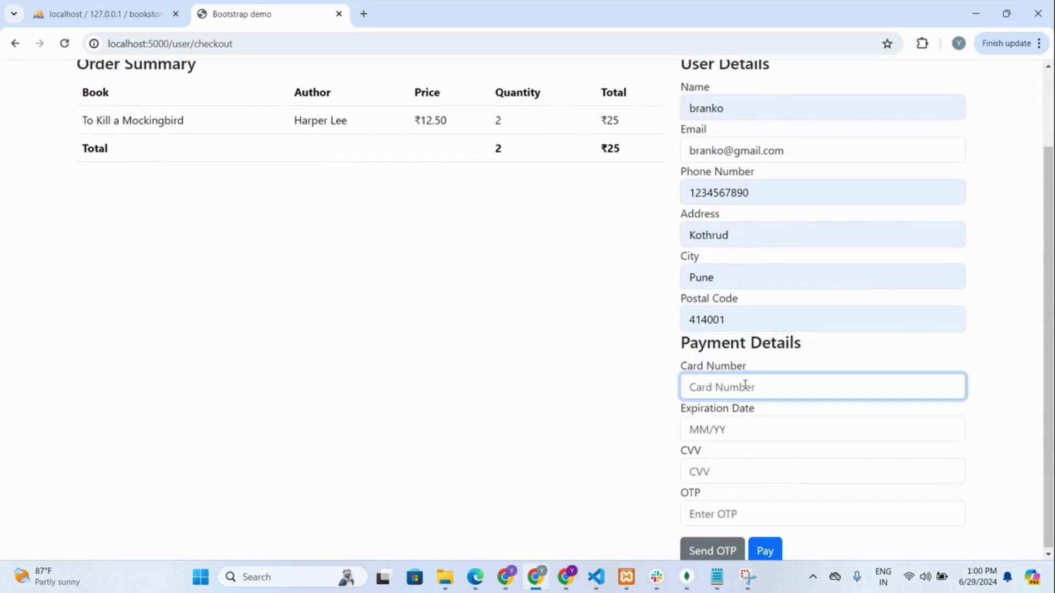
{"action": "type", "text": "1234"}
{"action": "left_click", "coordinate": [742, 418]}
{"action": "type", "text": "0"}
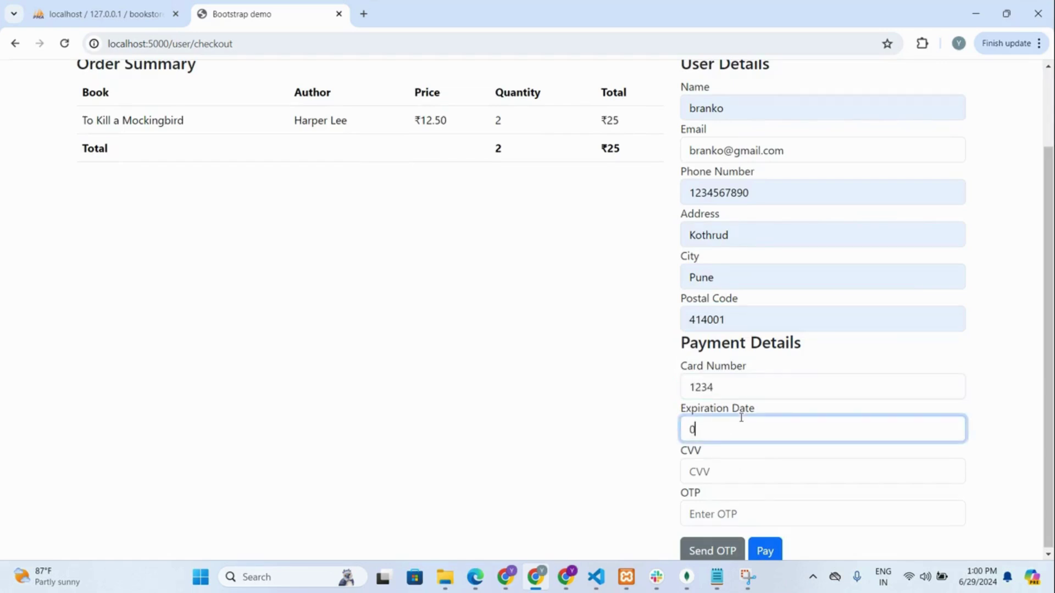
{"action": "type", "text": "1/30"}
{"action": "left_click", "coordinate": [749, 468]}
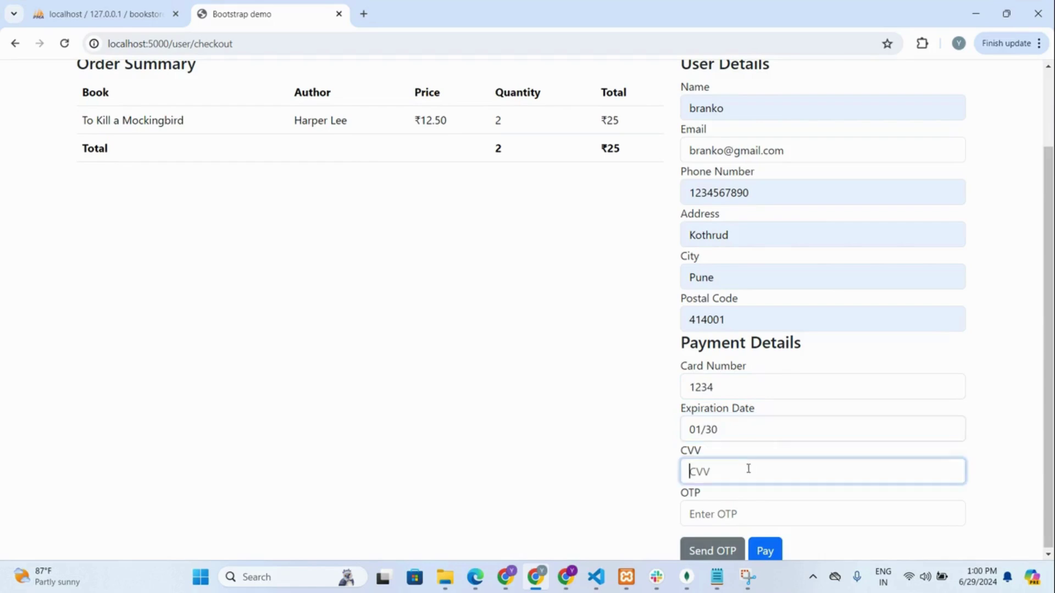
{"action": "type", "text": "123"}
{"action": "left_click", "coordinate": [720, 550]}
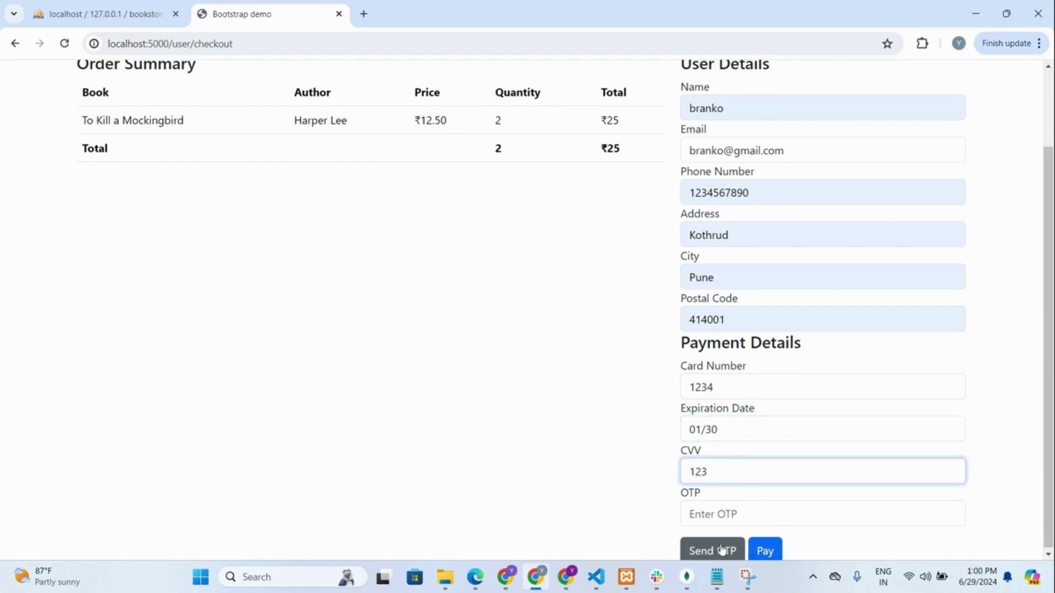
Step: Copy the OTP from the editor's terminal into the checkout form and submit payment
{"action": "left_click", "coordinate": [644, 130]}
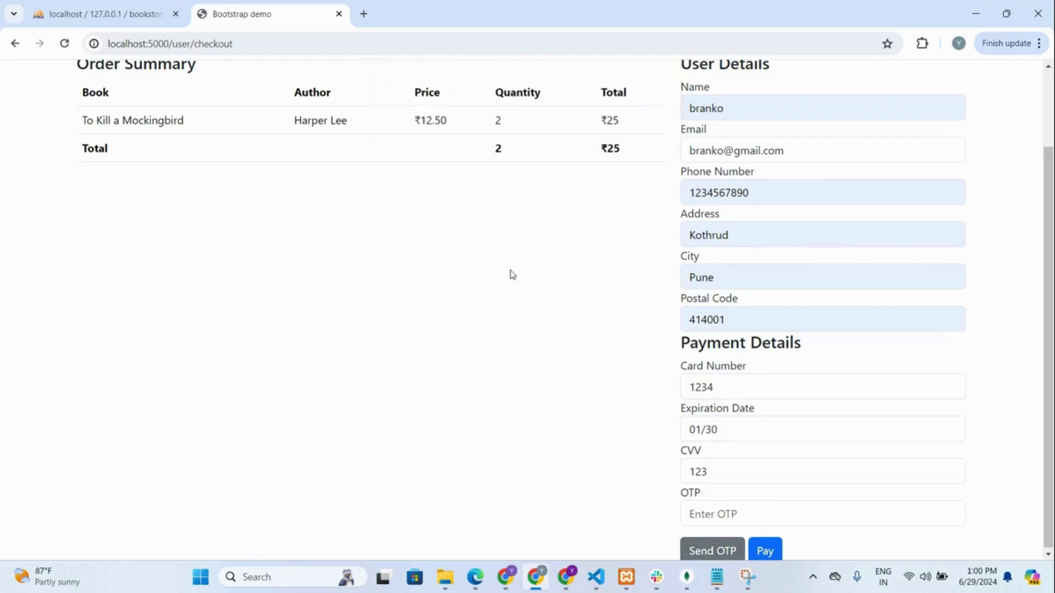
{"action": "key", "text": "alt+Tab"}
{"action": "key", "text": "alt+Tab"}
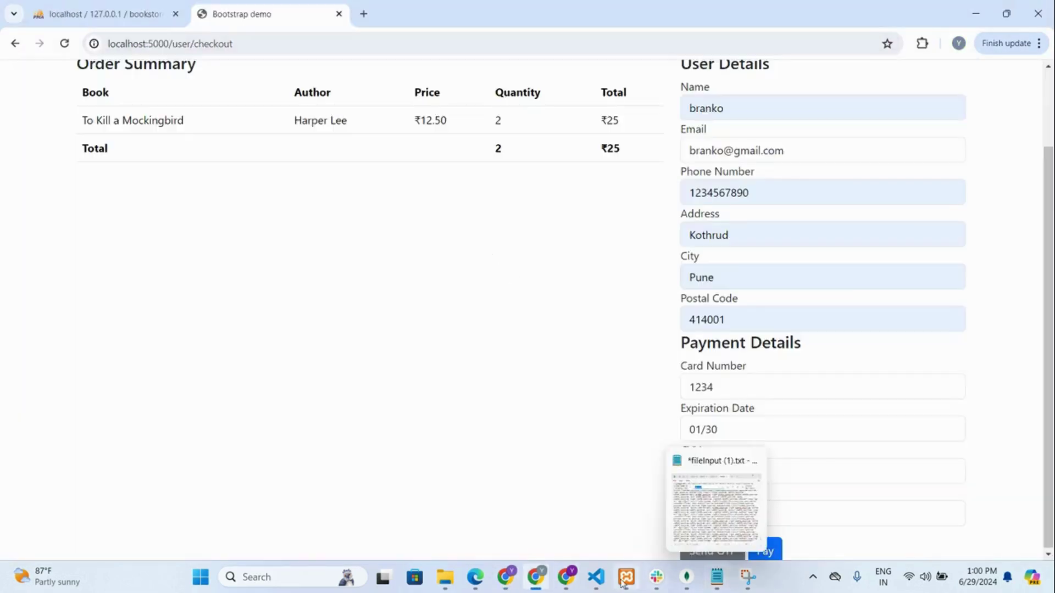
{"action": "mouse_move", "coordinate": [596, 576]}
{"action": "left_click", "coordinate": [644, 528]}
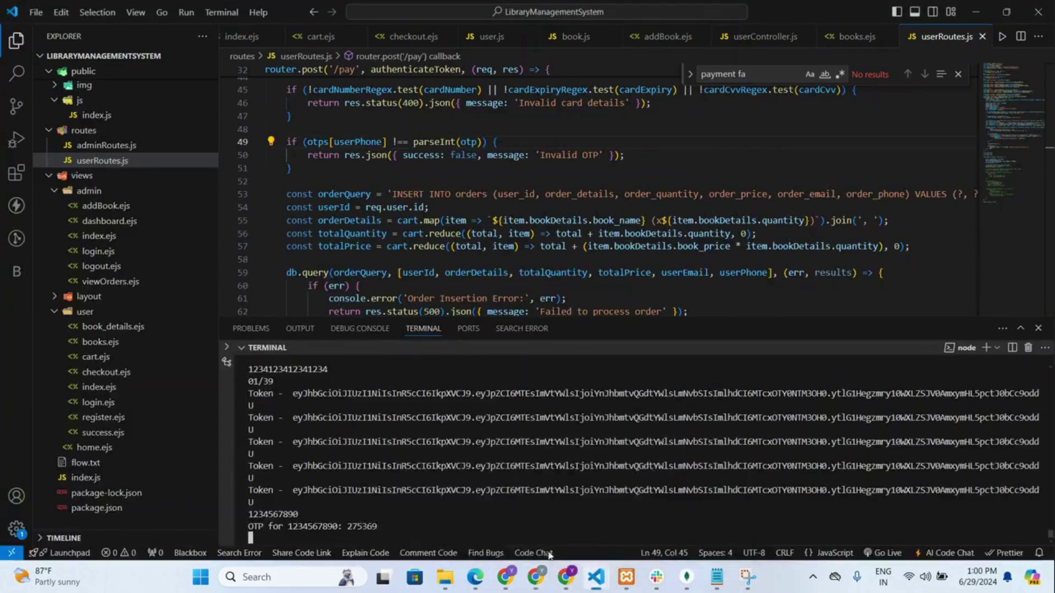
{"action": "double_click", "coordinate": [347, 527]}
{"action": "key", "text": "ctrl+c"}
{"action": "key", "text": "alt+Tab"}
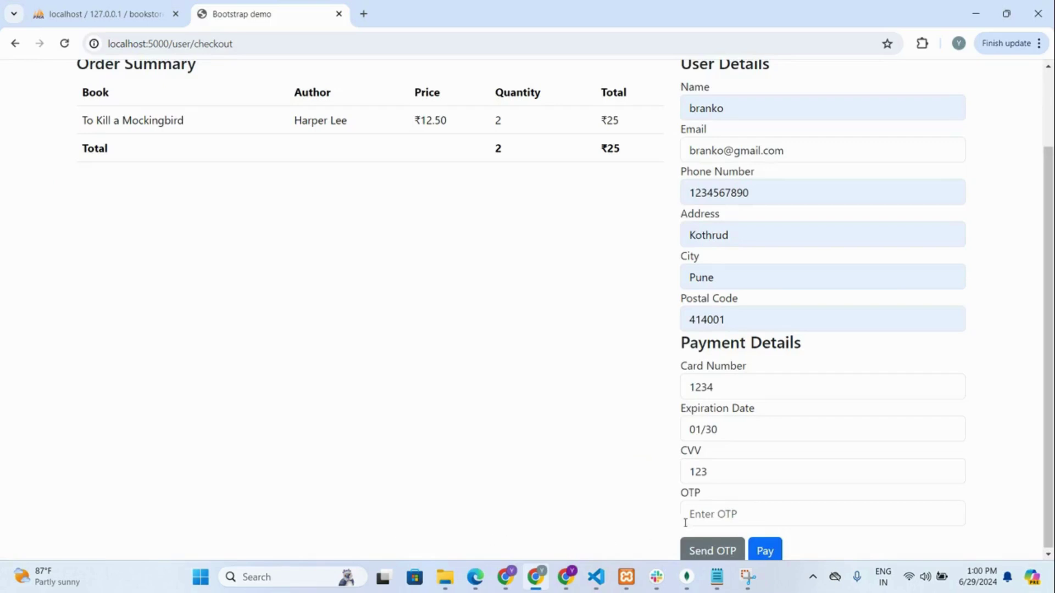
{"action": "left_click", "coordinate": [691, 519]}
{"action": "key", "text": "ctrl+v"}
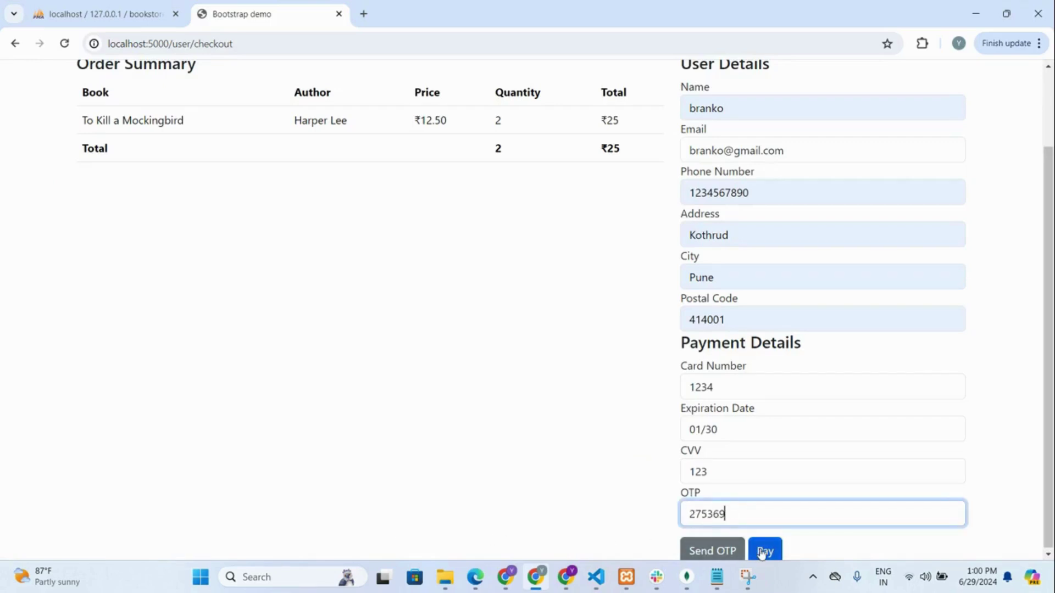
{"action": "left_click", "coordinate": [763, 551]}
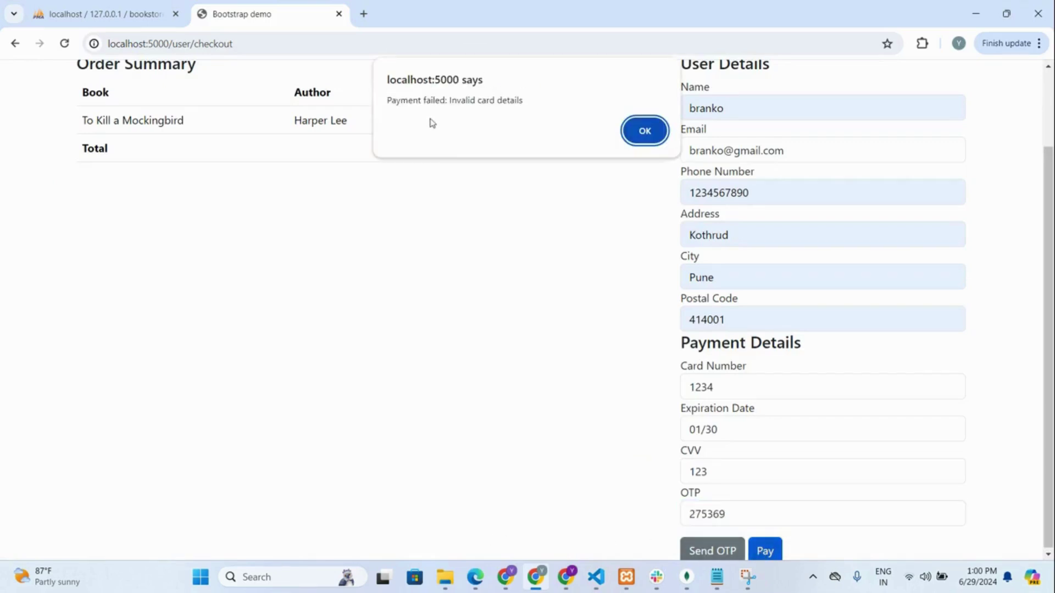
Step: After the failed payment, correct the card number, clear the old OTP and request a new one
{"action": "left_click", "coordinate": [642, 134]}
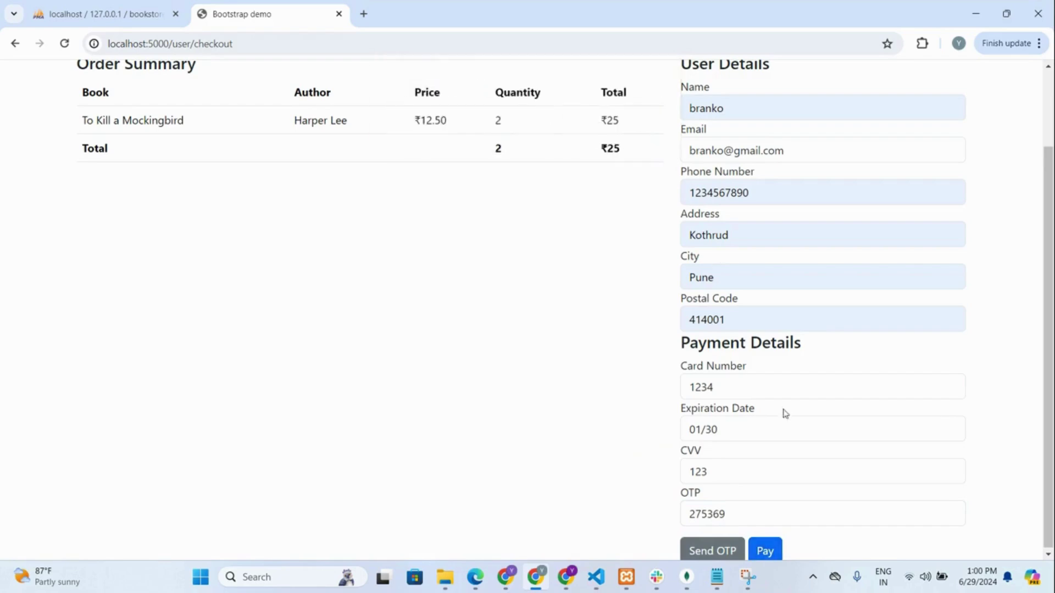
{"action": "left_click", "coordinate": [727, 390]}
{"action": "type", "text": "1"}
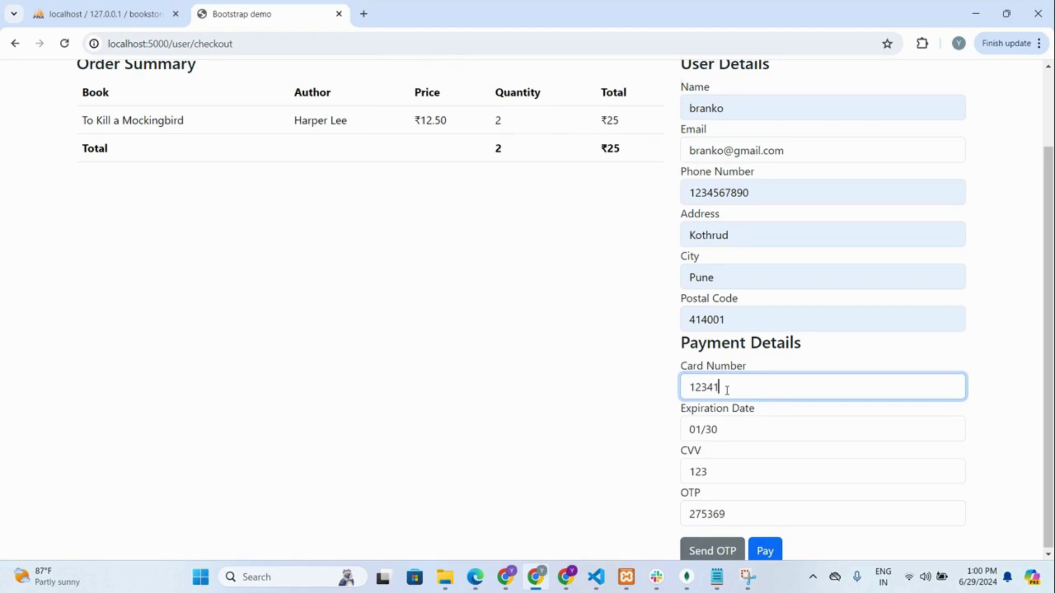
{"action": "type", "text": "234123412341234"}
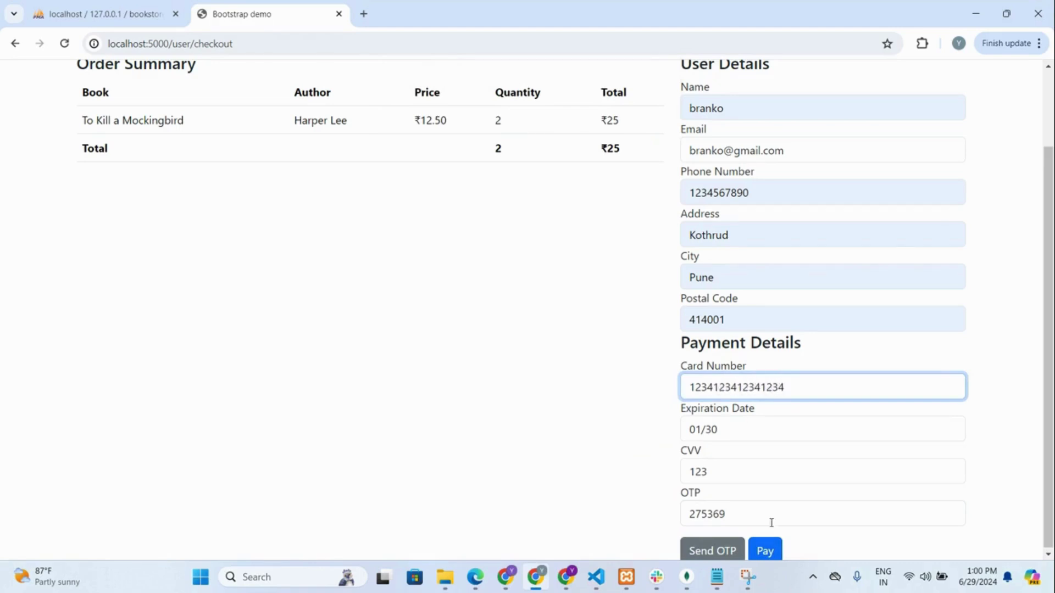
{"action": "double_click", "coordinate": [772, 523]}
{"action": "key", "text": "BackSpace"}
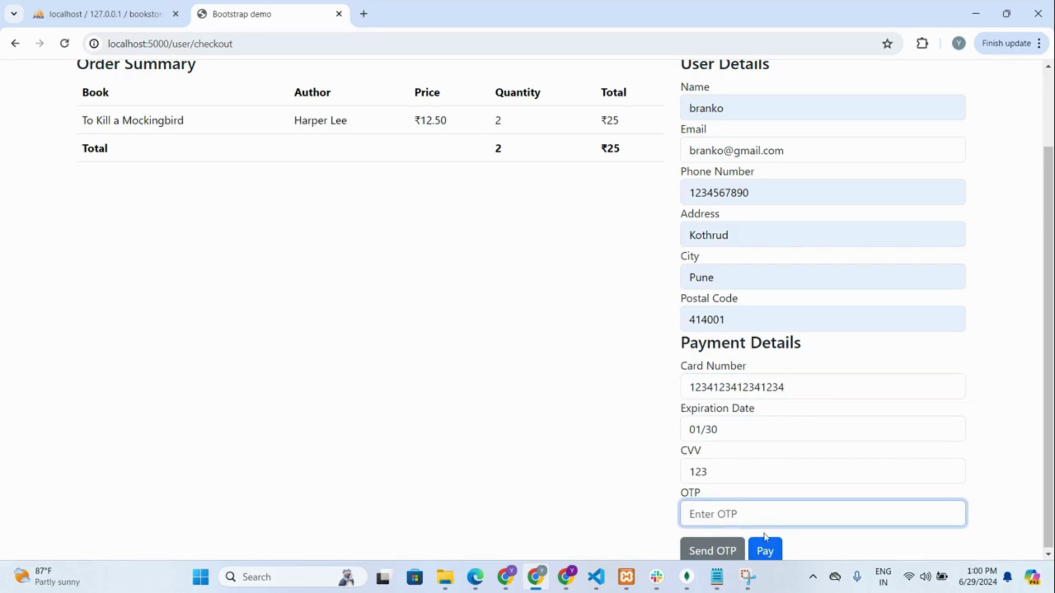
{"action": "left_click", "coordinate": [735, 550]}
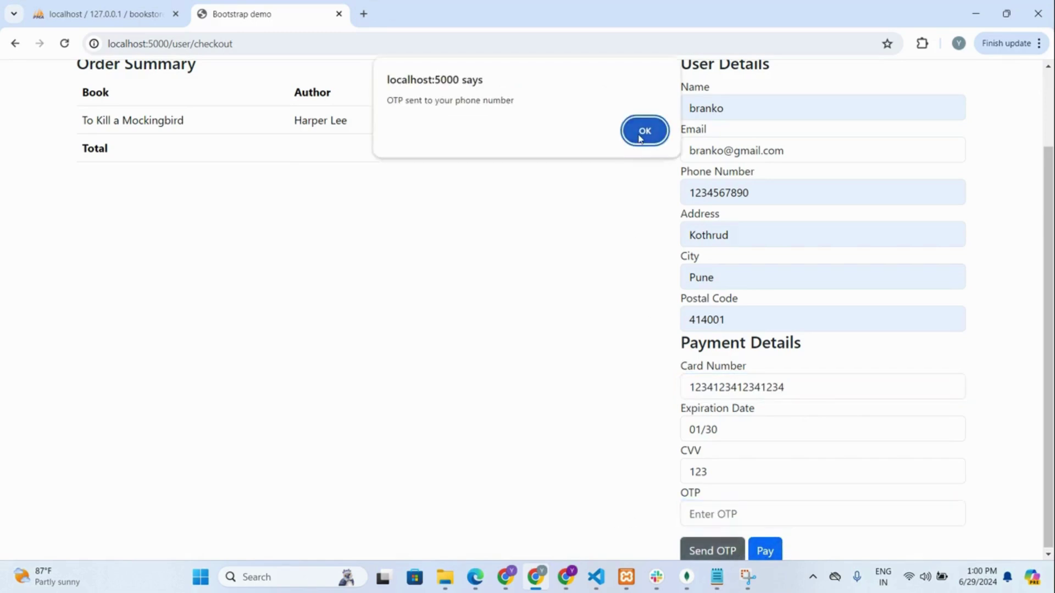
{"action": "left_click", "coordinate": [640, 137]}
Step: Paste the new OTP from the terminal and pay again, getting Payment successful
{"action": "key", "text": "alt+Tab"}
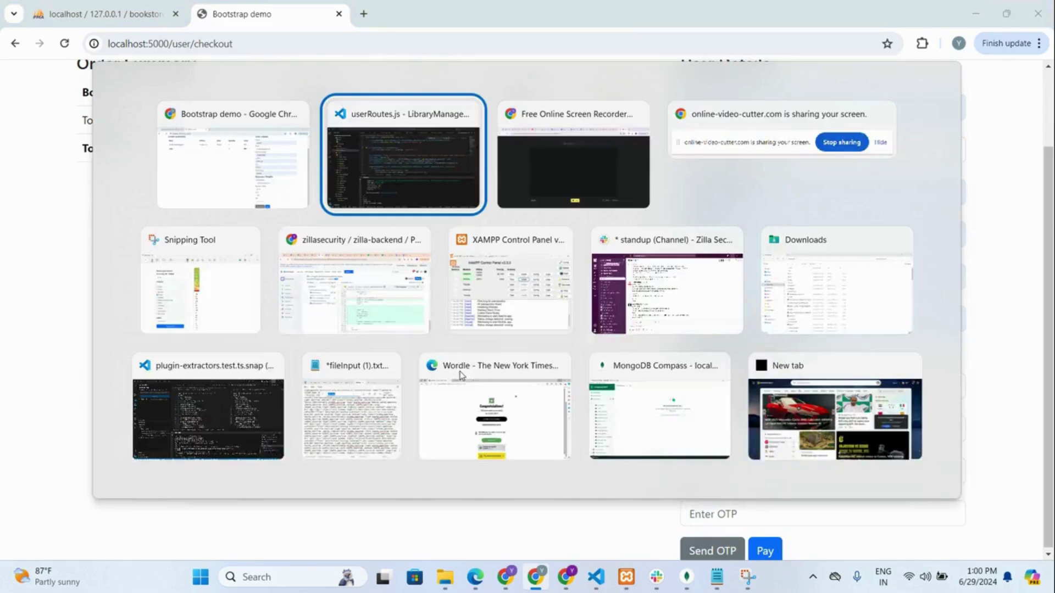
{"action": "double_click", "coordinate": [350, 526]}
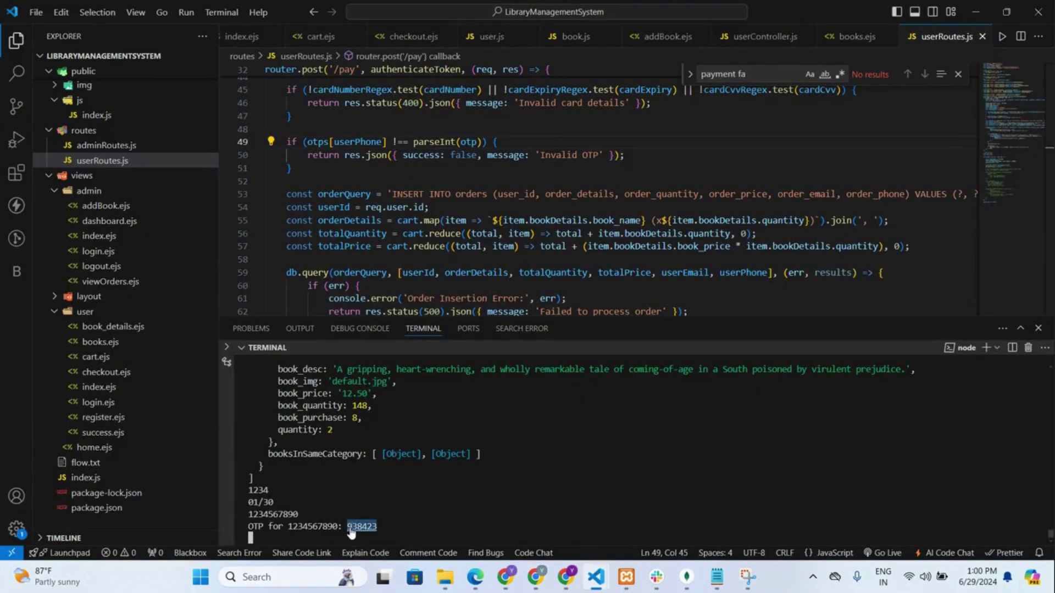
{"action": "key", "text": "ctrl+c"}
{"action": "key", "text": "alt+Tab"}
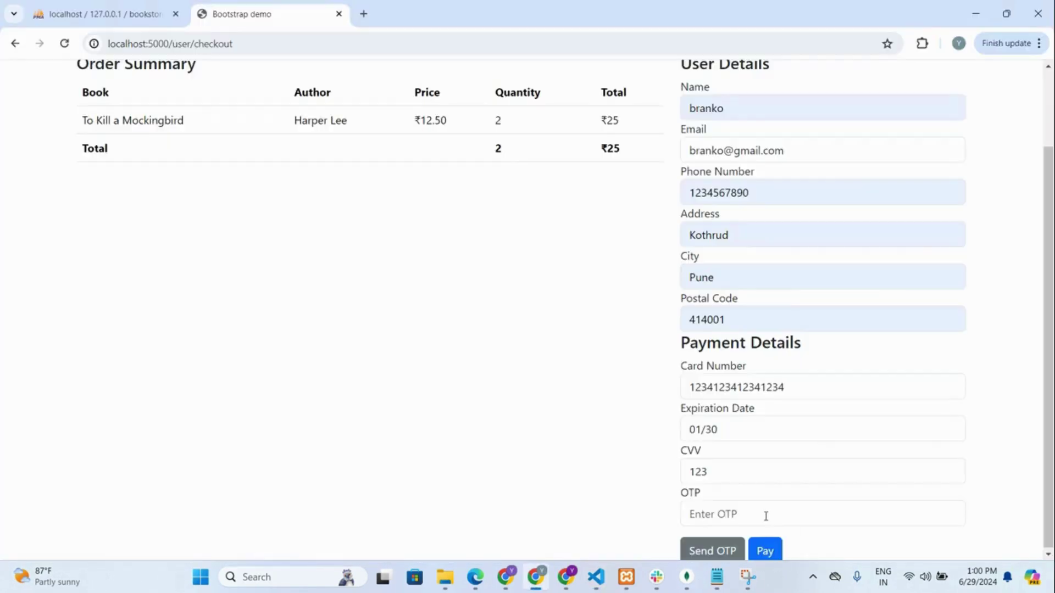
{"action": "left_click", "coordinate": [765, 513]}
{"action": "key", "text": "ctrl+v"}
{"action": "left_click", "coordinate": [771, 551]}
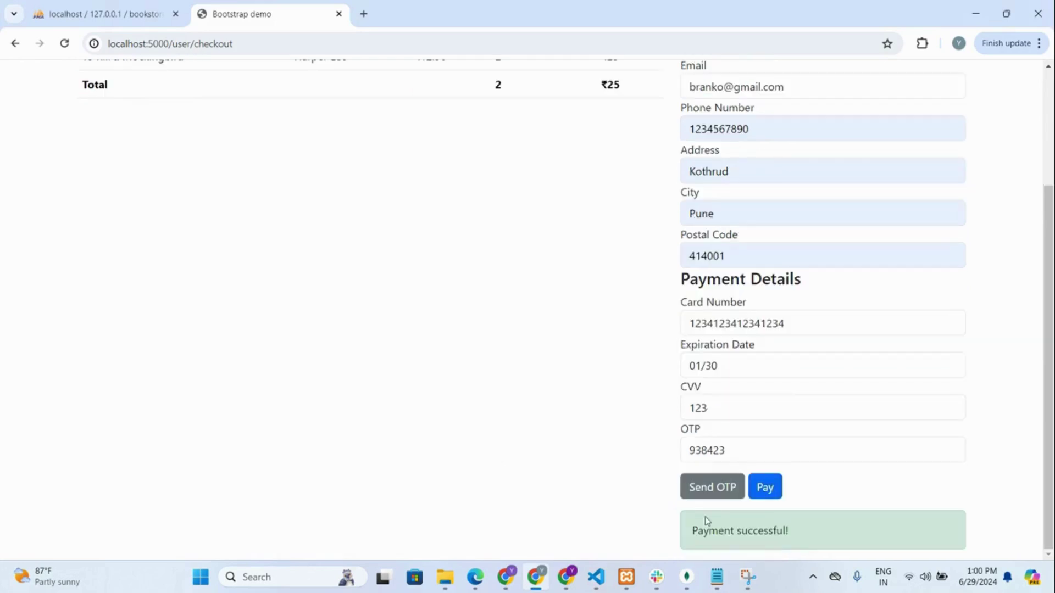
{"action": "scroll", "coordinate": [384, 165], "scroll_direction": "up", "scroll_amount": 3}
Step: Reload phpMyAdmin's orders table to see order 5 (To Kill a Mockingbird x2, 25), then return to the app
{"action": "left_click", "coordinate": [61, 12]}
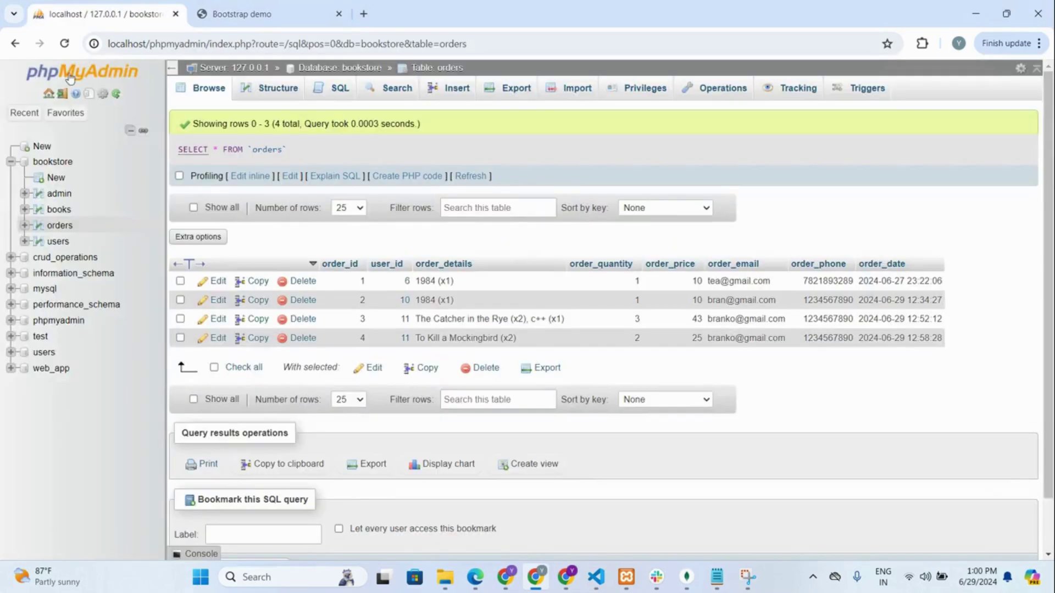
{"action": "left_click", "coordinate": [65, 225]}
{"action": "left_click", "coordinate": [262, 8]}
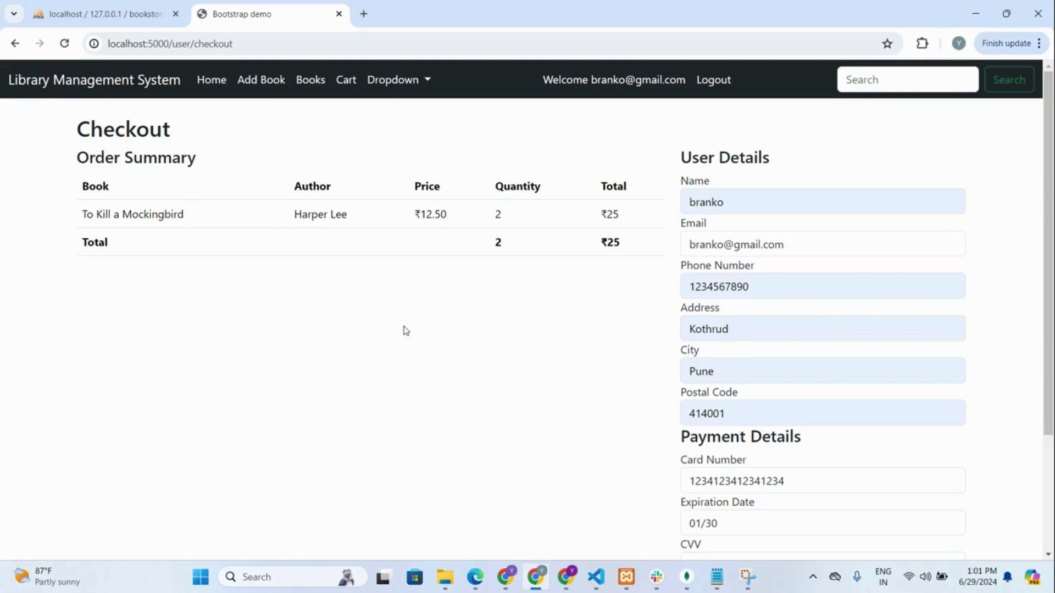
Step: Go to the library home page, browse it and advance the banner slide
{"action": "left_click", "coordinate": [218, 82]}
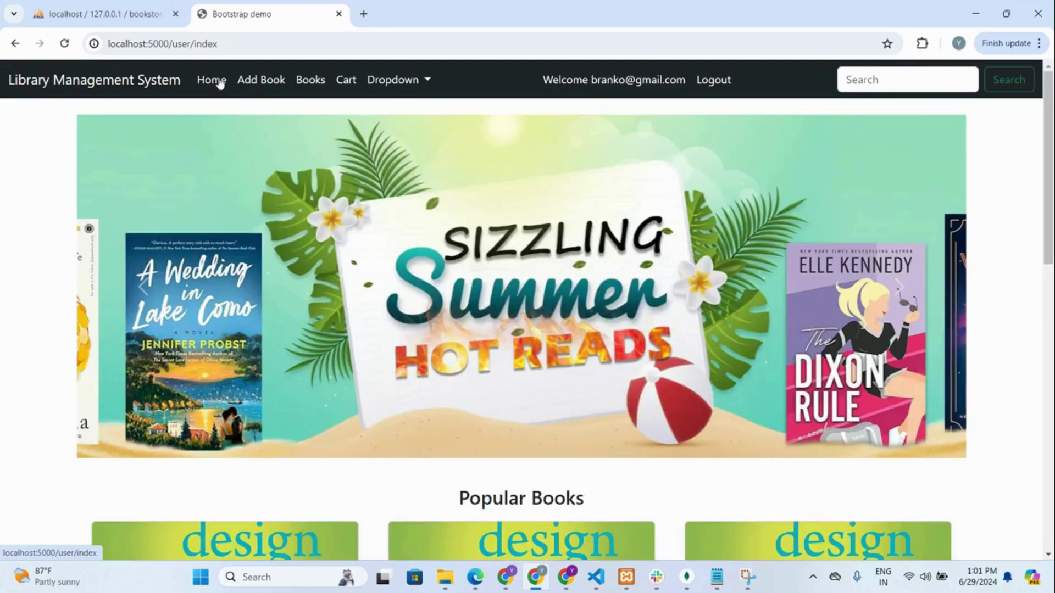
{"action": "scroll", "coordinate": [680, 225], "scroll_direction": "down", "scroll_amount": 10}
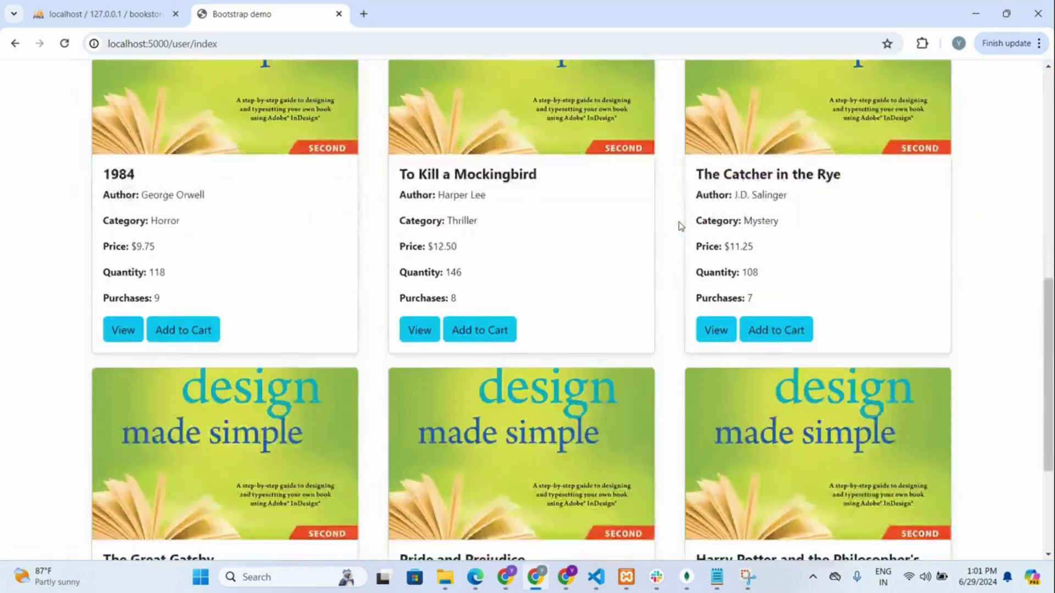
{"action": "scroll", "coordinate": [680, 226], "scroll_direction": "down", "scroll_amount": 2}
{"action": "scroll", "coordinate": [680, 226], "scroll_direction": "up", "scroll_amount": 10}
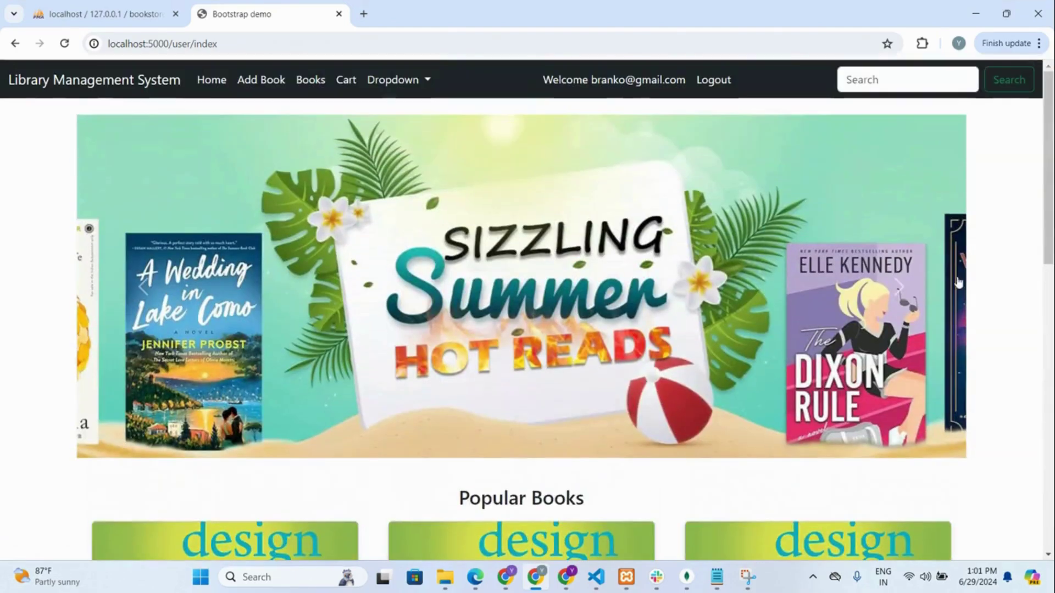
{"action": "left_click", "coordinate": [904, 287]}
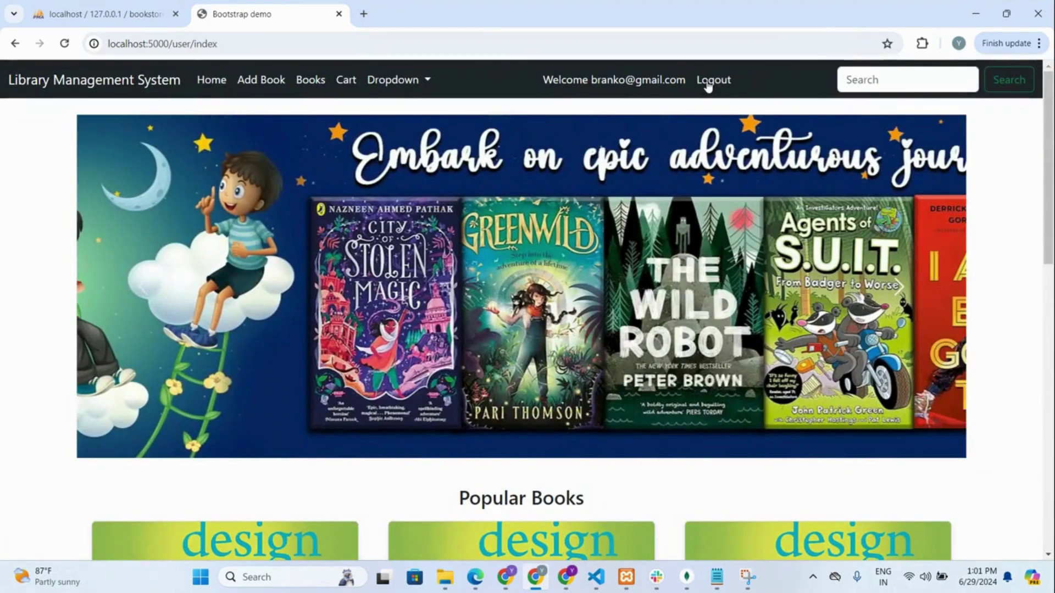
Step: Log out and fill the saved admin username on the Admin Login page
{"action": "left_click", "coordinate": [709, 81]}
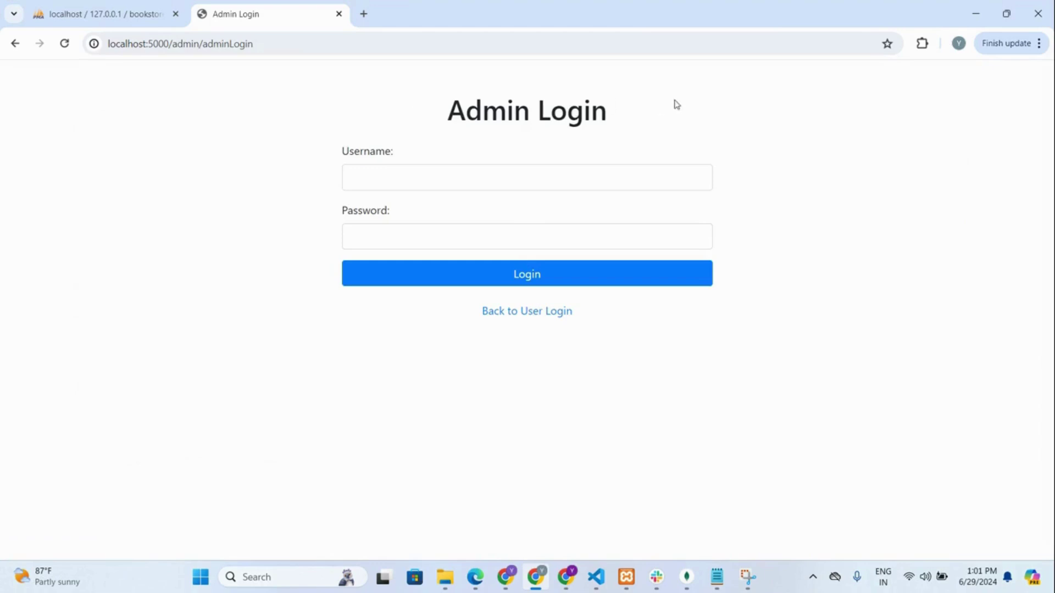
{"action": "left_click", "coordinate": [653, 171]}
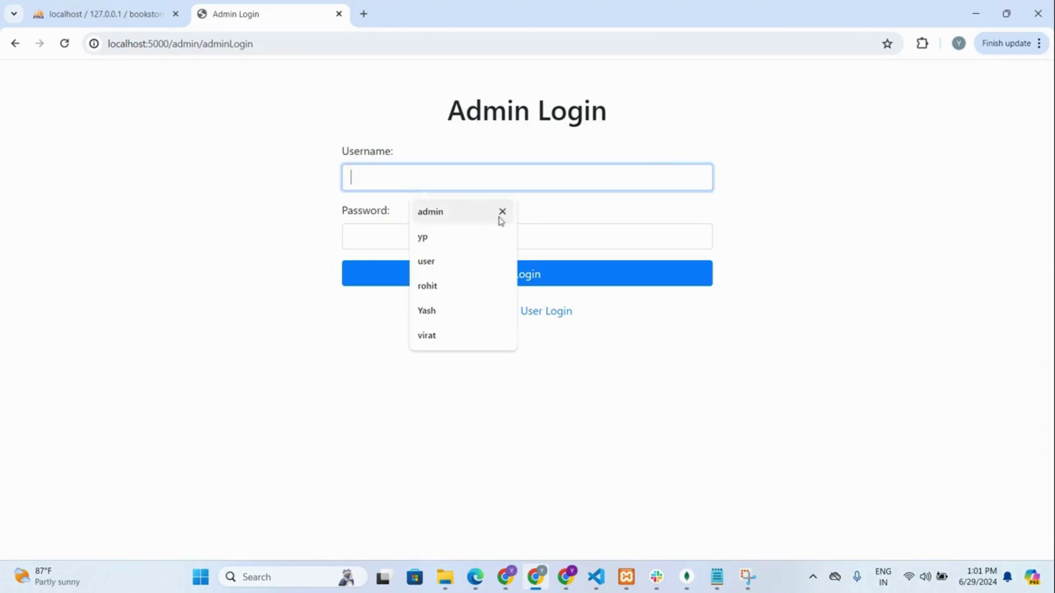
{"action": "left_click", "coordinate": [439, 215]}
{"action": "left_click", "coordinate": [426, 235]}
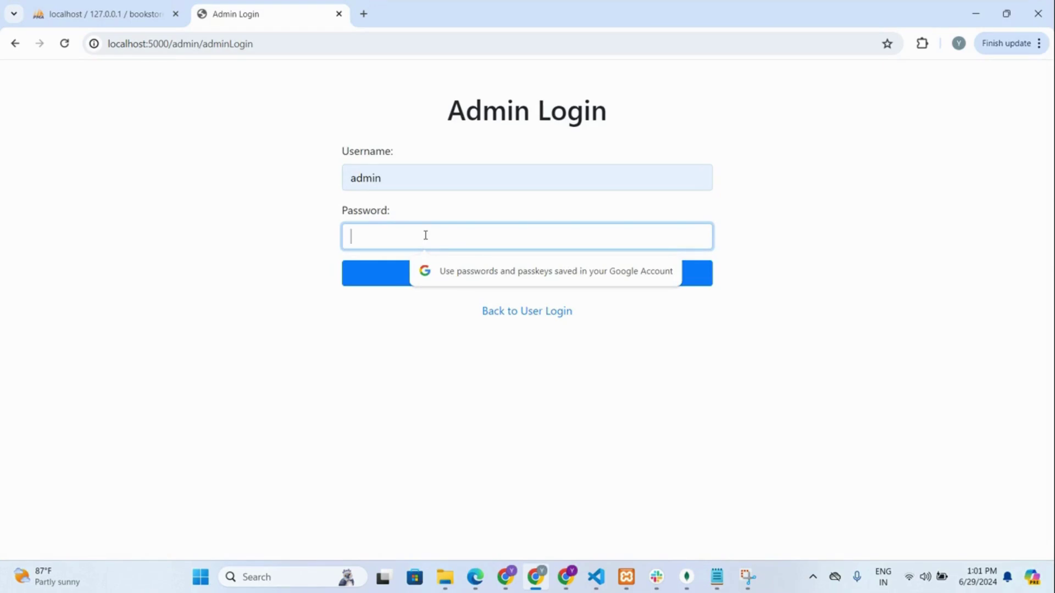
Step: Log in as admin with the password, dismiss Chrome's breach warning, then log out from the User List
{"action": "type", "text": "12345"}
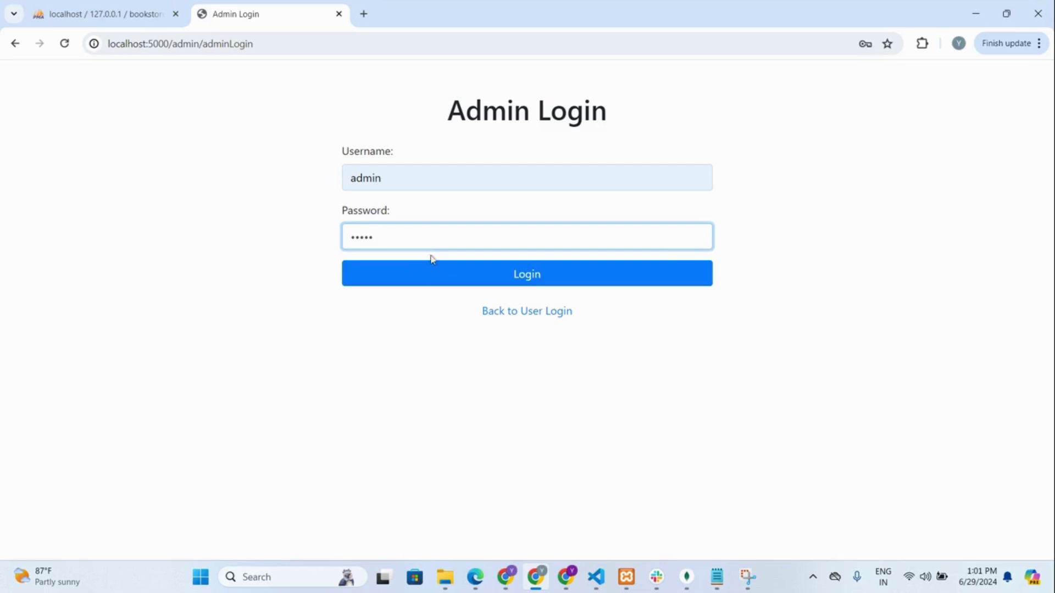
{"action": "left_click", "coordinate": [432, 275]}
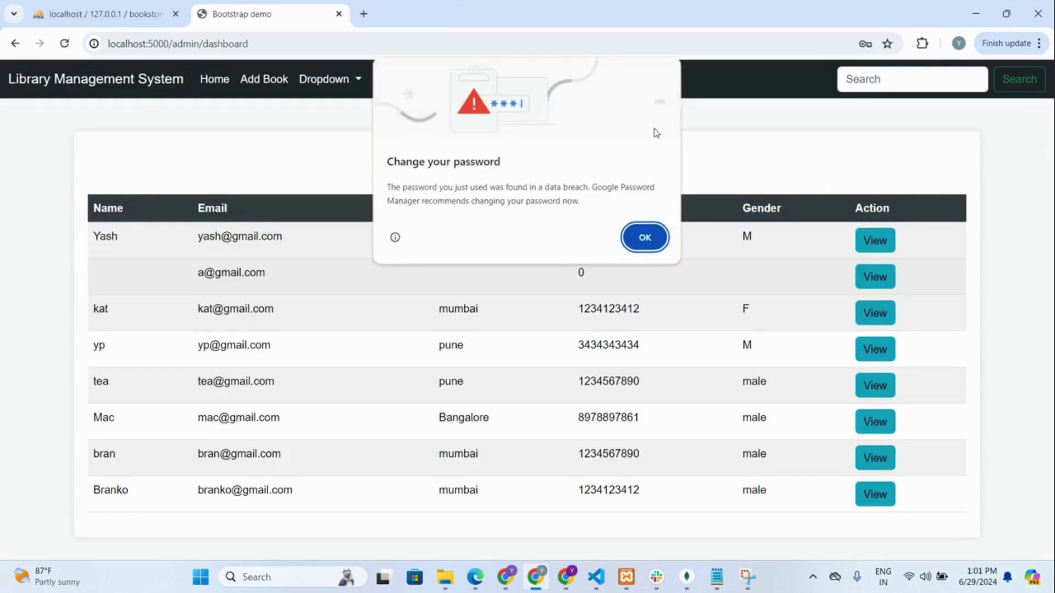
{"action": "left_click", "coordinate": [646, 237]}
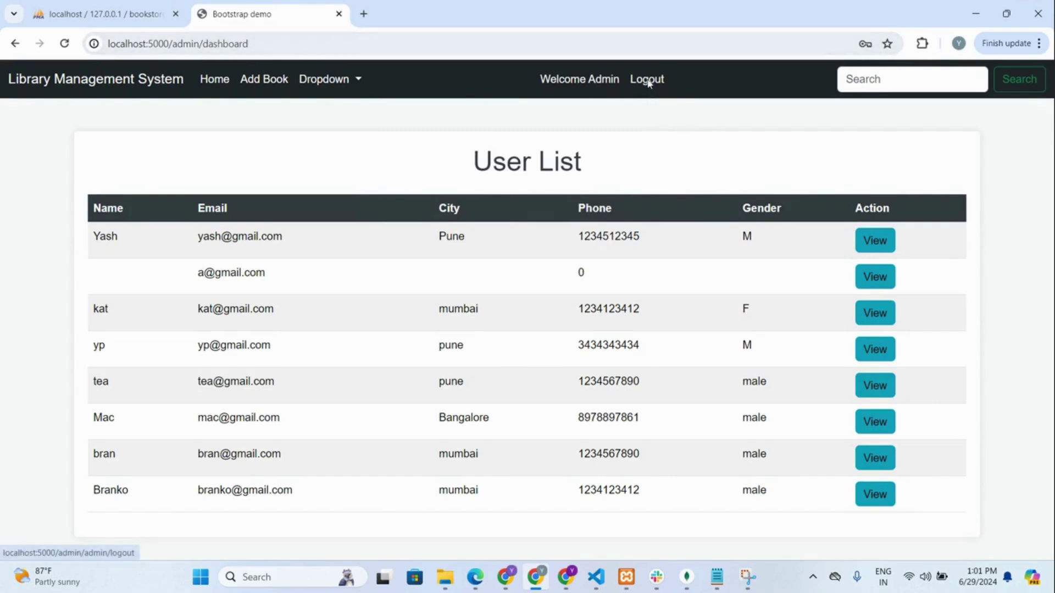
{"action": "left_click", "coordinate": [647, 82]}
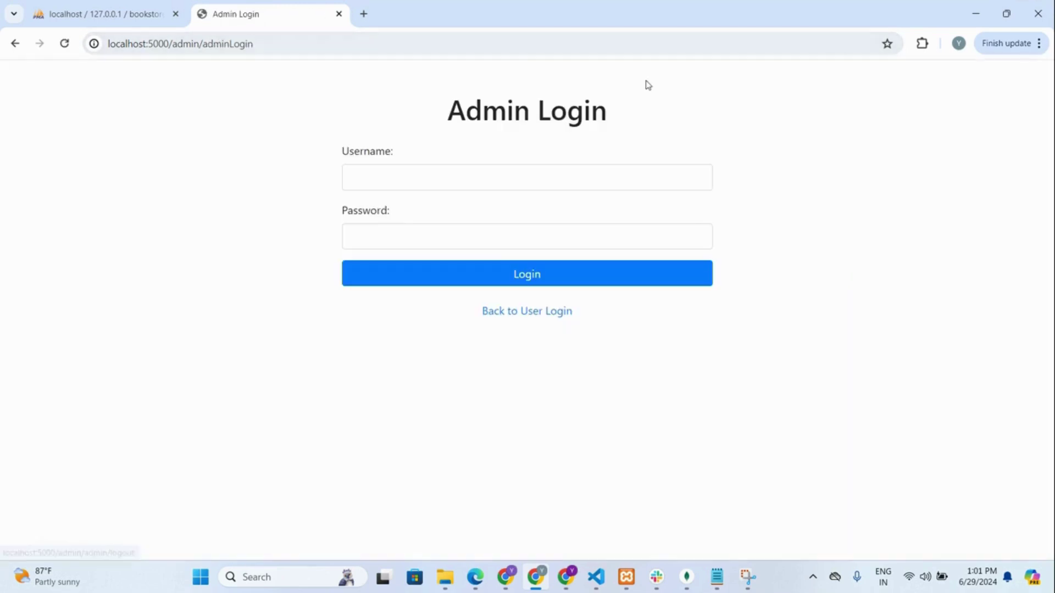
Step: Go directly to localhost:5000/admin/dashboard, which redirects to the login page
{"action": "left_click", "coordinate": [329, 49]}
{"action": "double_click", "coordinate": [225, 44]}
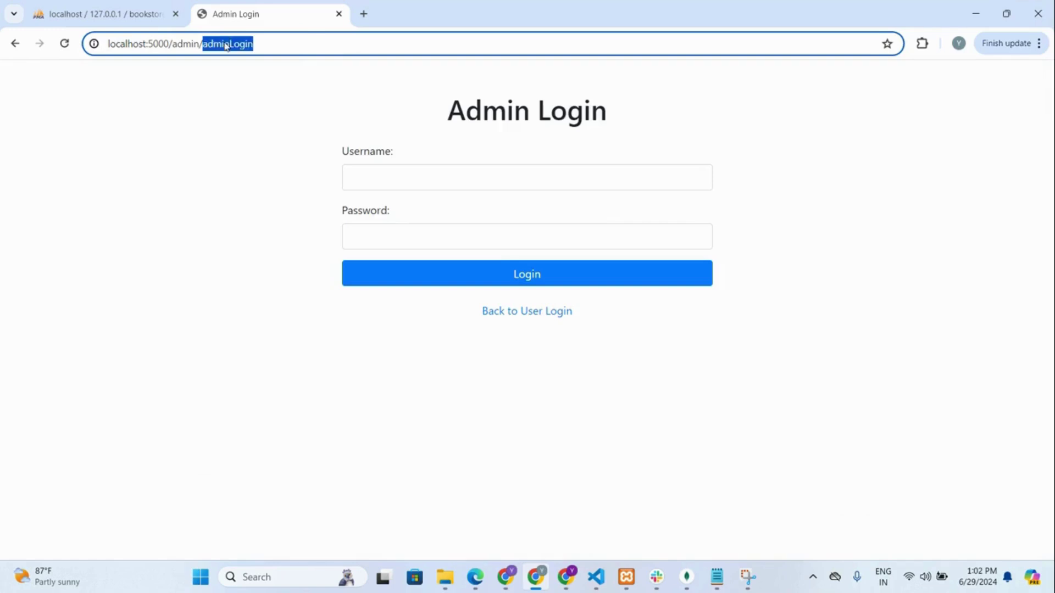
{"action": "key", "text": "BackSpace"}
{"action": "key", "text": "BackSpace"}
{"action": "key", "text": "BackSpace"}
{"action": "key", "text": "BackSpace"}
{"action": "key", "text": "BackSpace"}
{"action": "key", "text": "BackSpace"}
{"action": "key", "text": "BackSpace"}
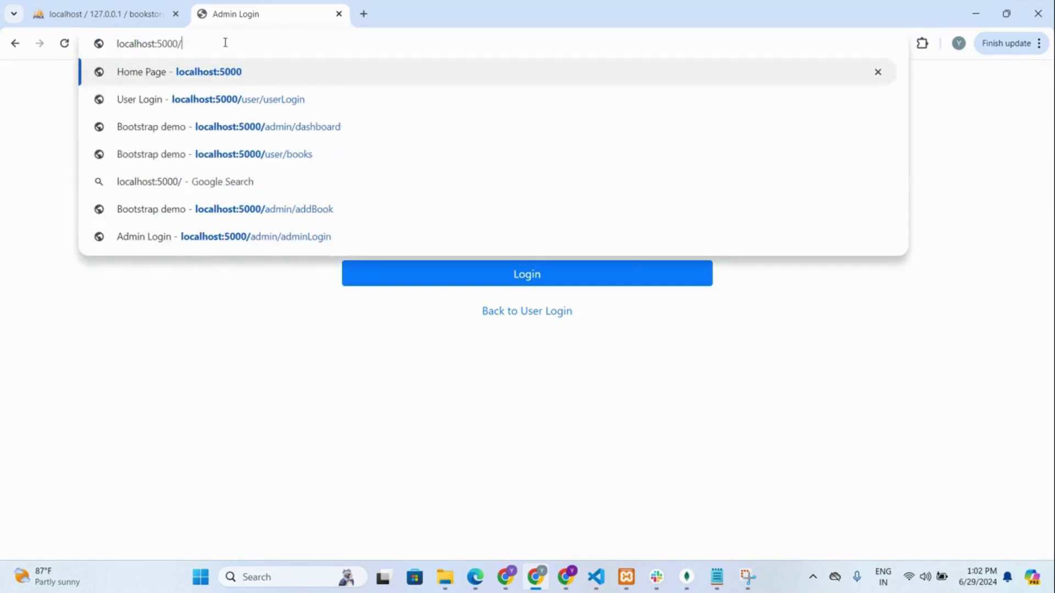
{"action": "type", "text": "admin/d"}
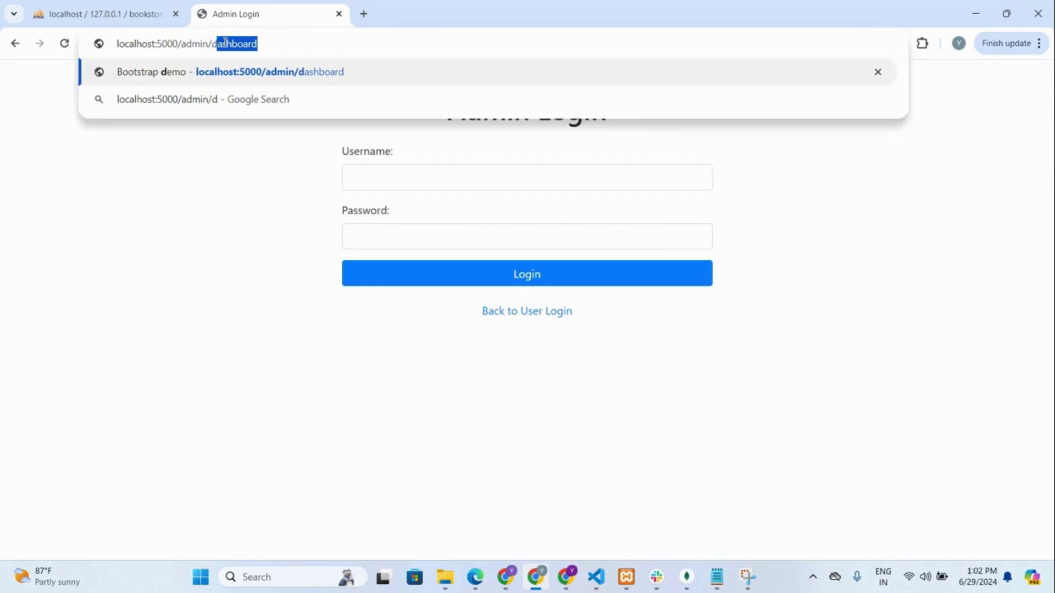
{"action": "type", "text": "ashboard"}
{"action": "key", "text": "Return"}
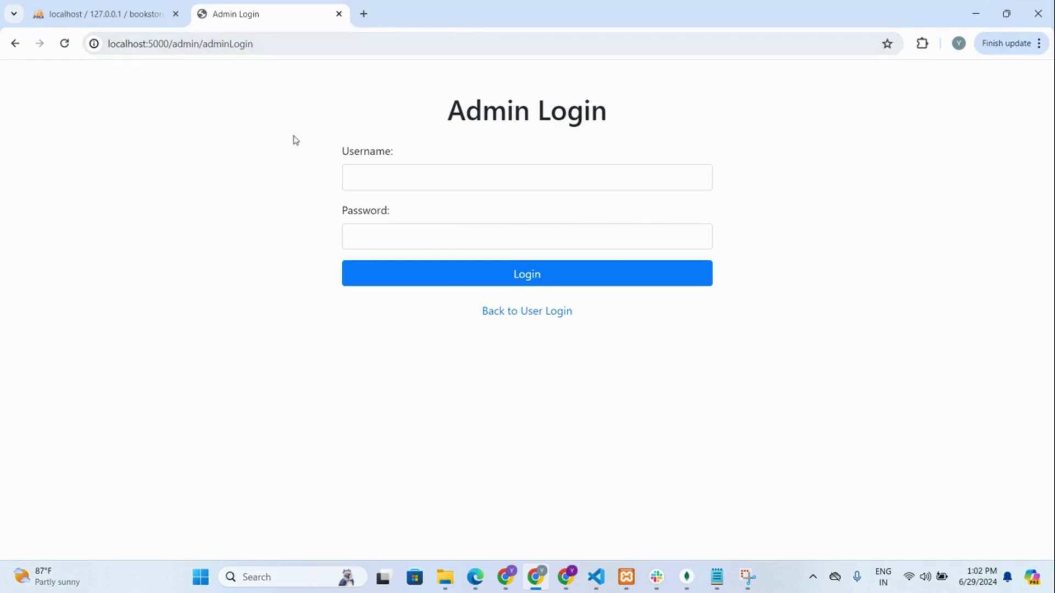
Step: Sign in with the saved admin username and the password to reach the User List
{"action": "left_click", "coordinate": [410, 180]}
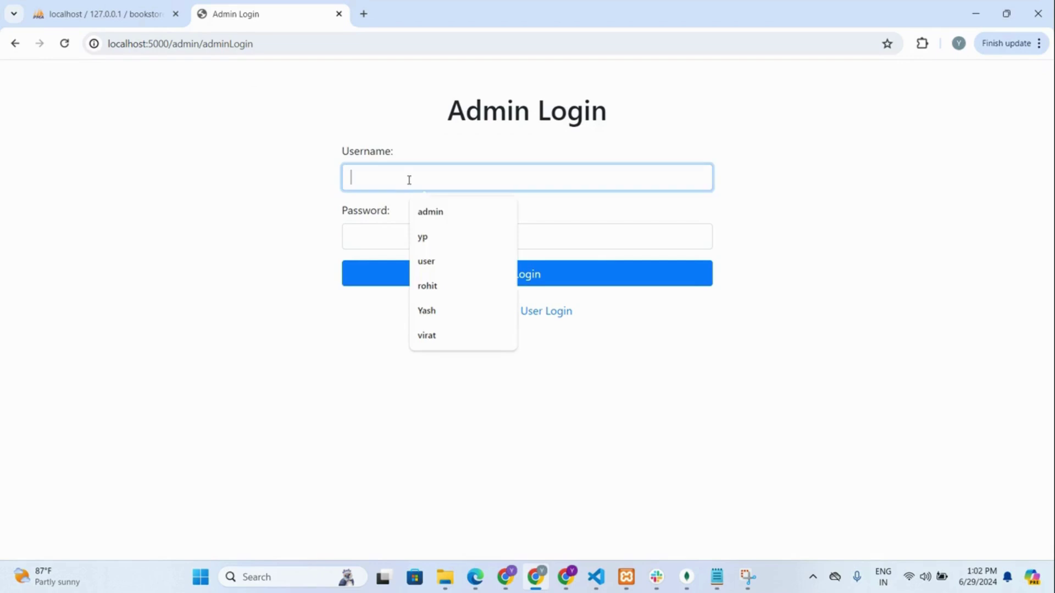
{"action": "left_click", "coordinate": [428, 210]}
{"action": "left_click", "coordinate": [424, 244]}
{"action": "type", "text": "1234"}
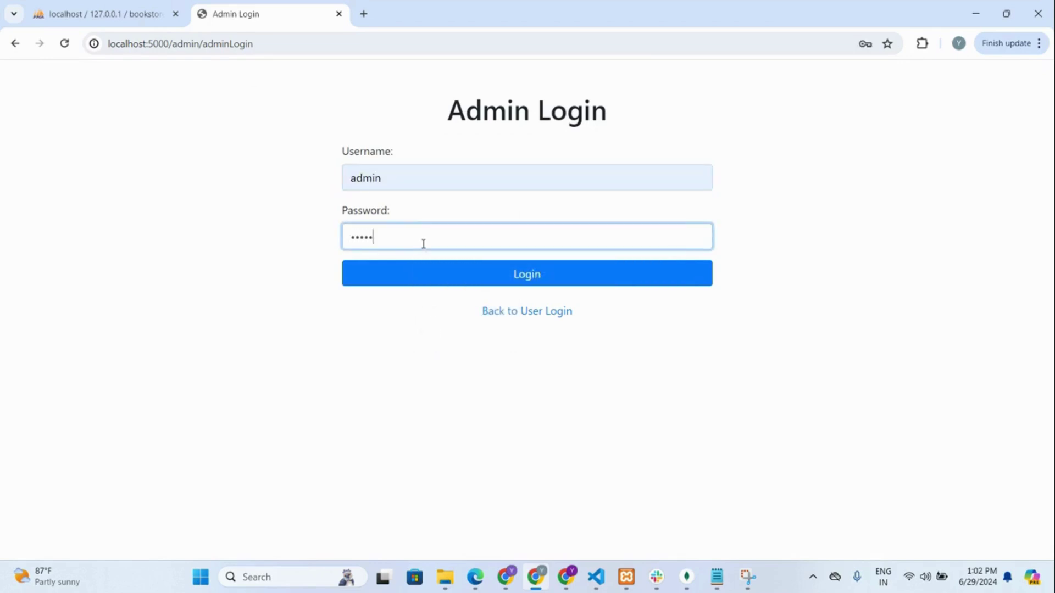
{"action": "left_click", "coordinate": [424, 271]}
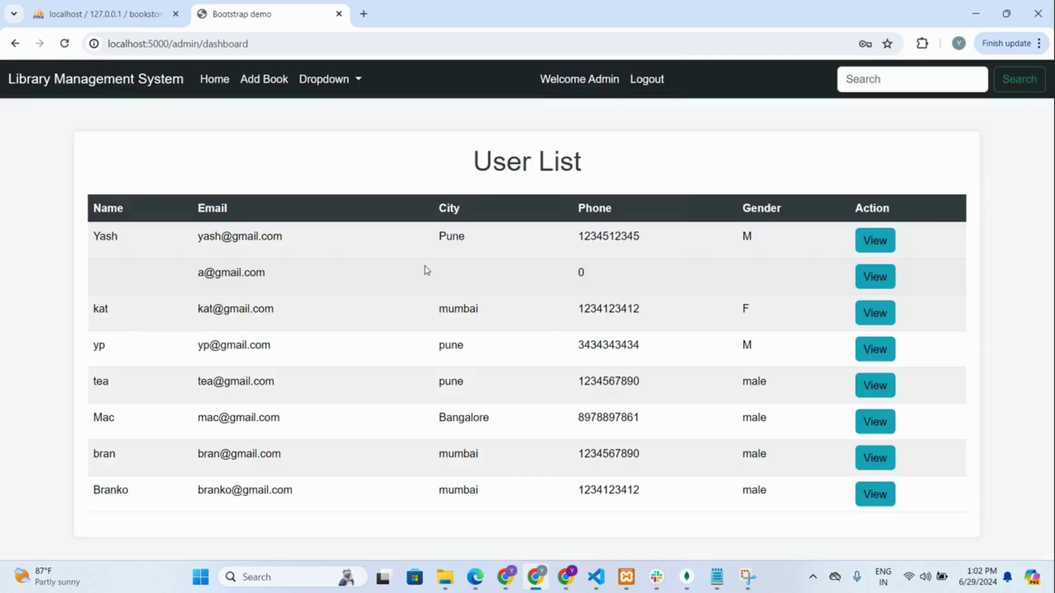
Step: Dismiss the breach warning, load phpMyAdmin's users table with its 8 rows, and return to the app
{"action": "left_click", "coordinate": [644, 248]}
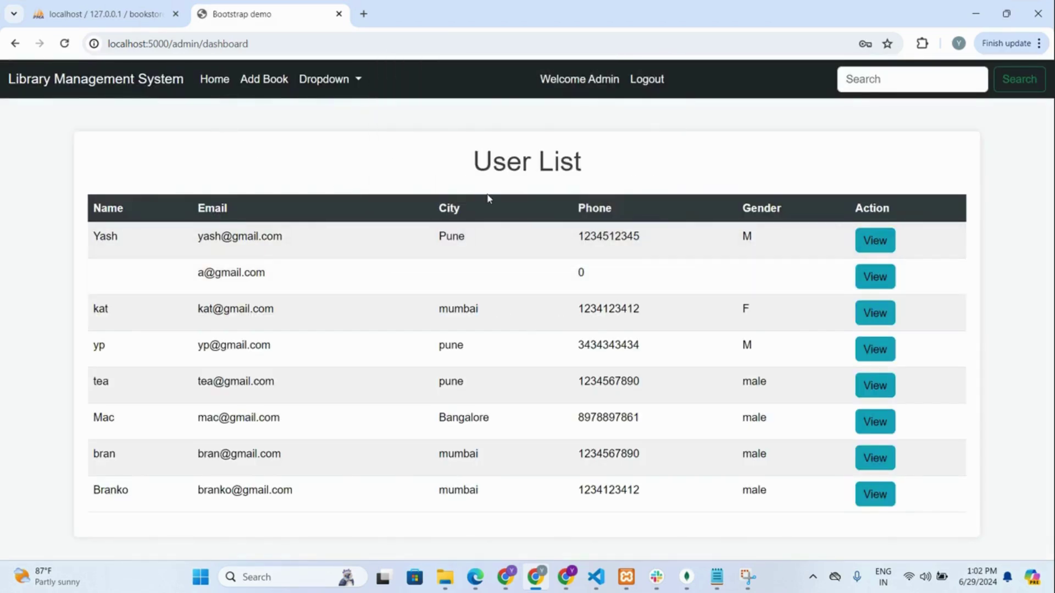
{"action": "left_click", "coordinate": [132, 5]}
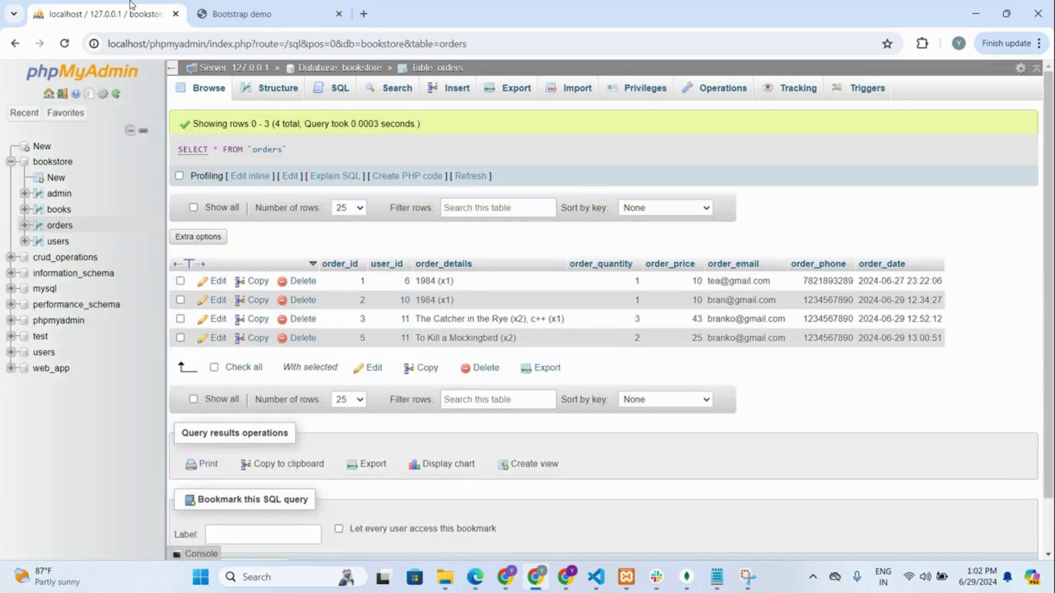
{"action": "left_click", "coordinate": [58, 241]}
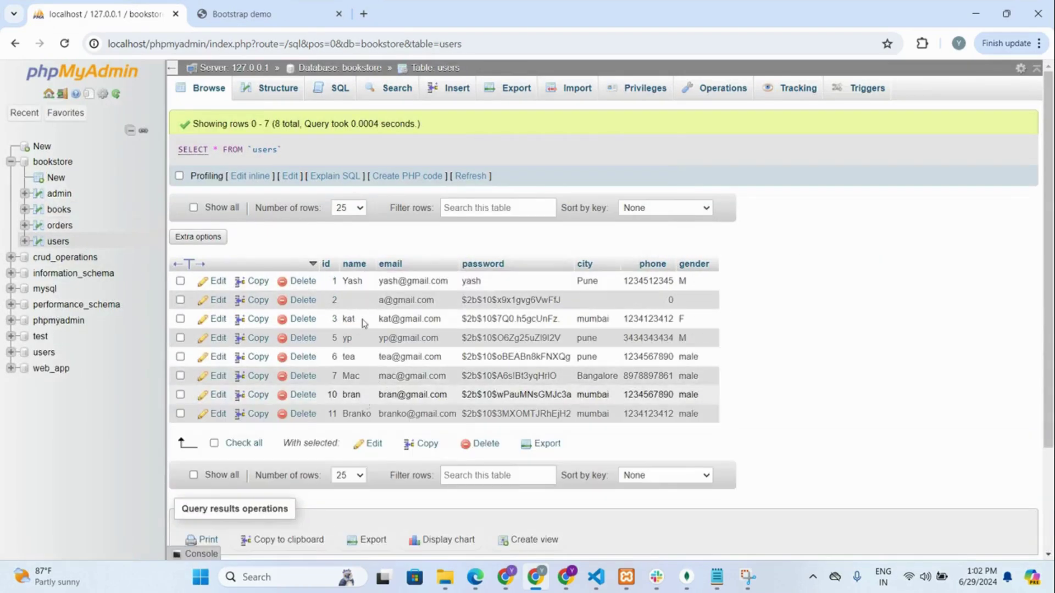
{"action": "left_click", "coordinate": [270, 11]}
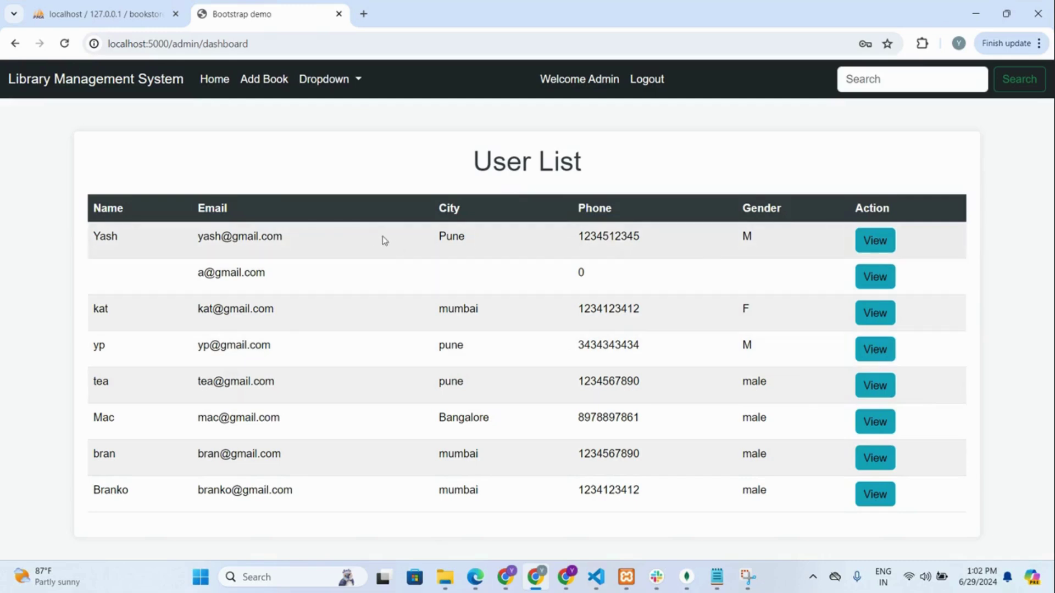
Step: View the orders of the first user and then the last user from the User List
{"action": "left_click", "coordinate": [875, 239]}
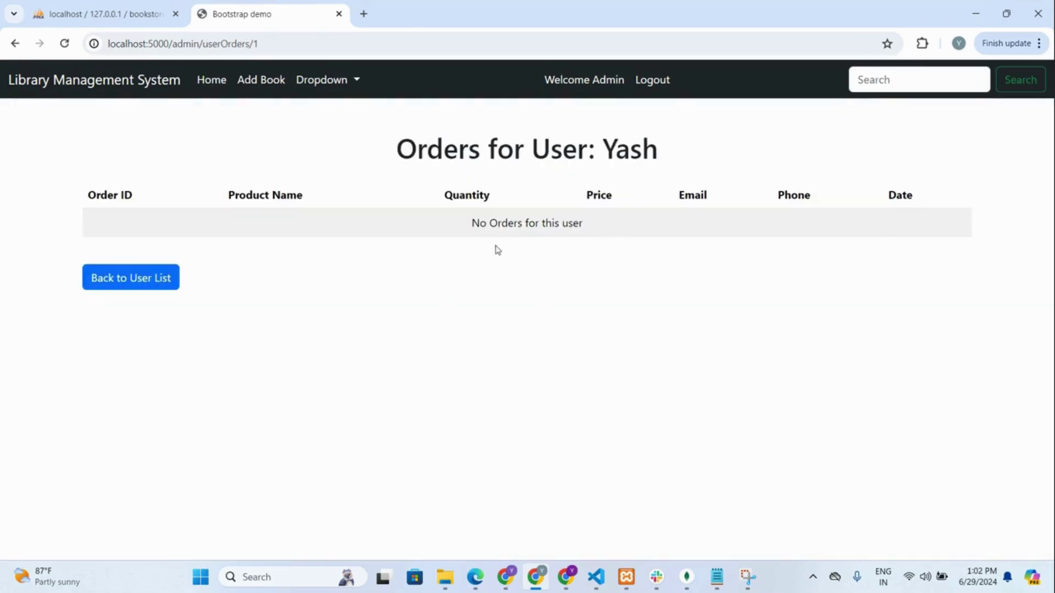
{"action": "left_click", "coordinate": [137, 280]}
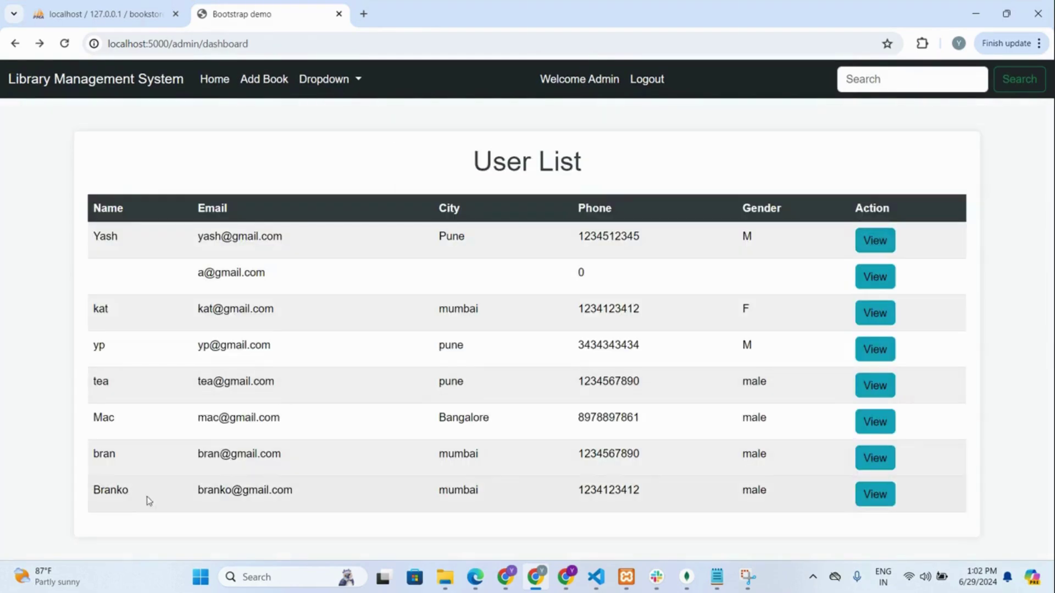
{"action": "left_click", "coordinate": [866, 495]}
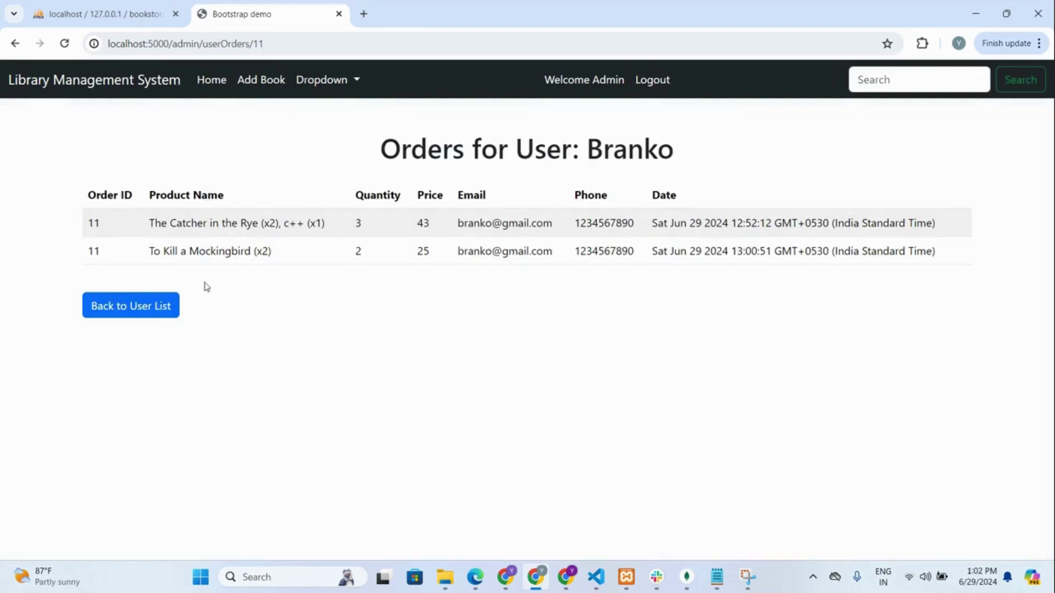
Step: Compare against phpMyAdmin's orders table, then return to the User List and open book management
{"action": "left_click", "coordinate": [88, 6]}
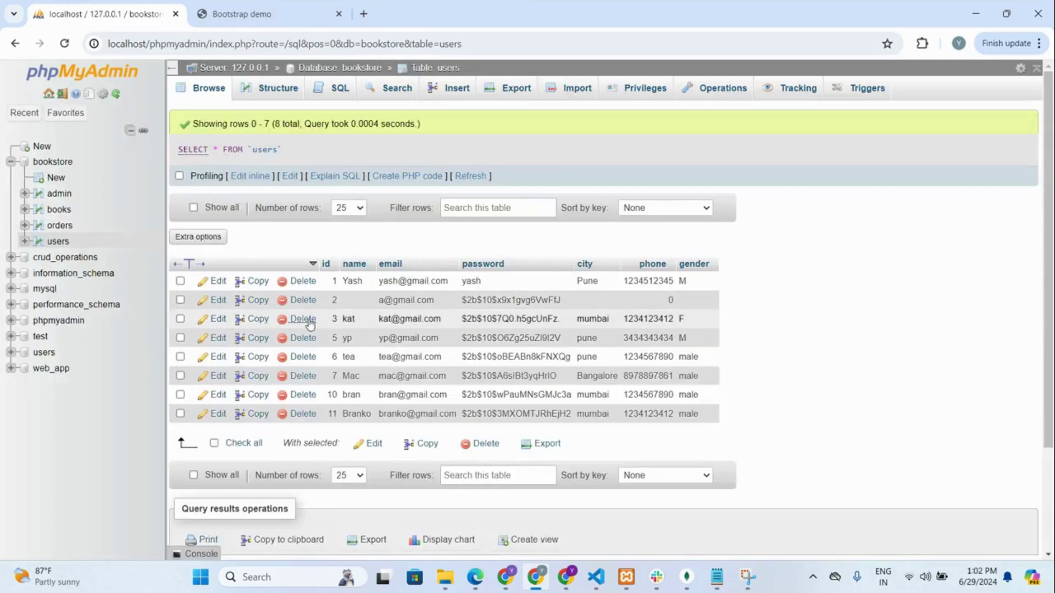
{"action": "left_click", "coordinate": [58, 226]}
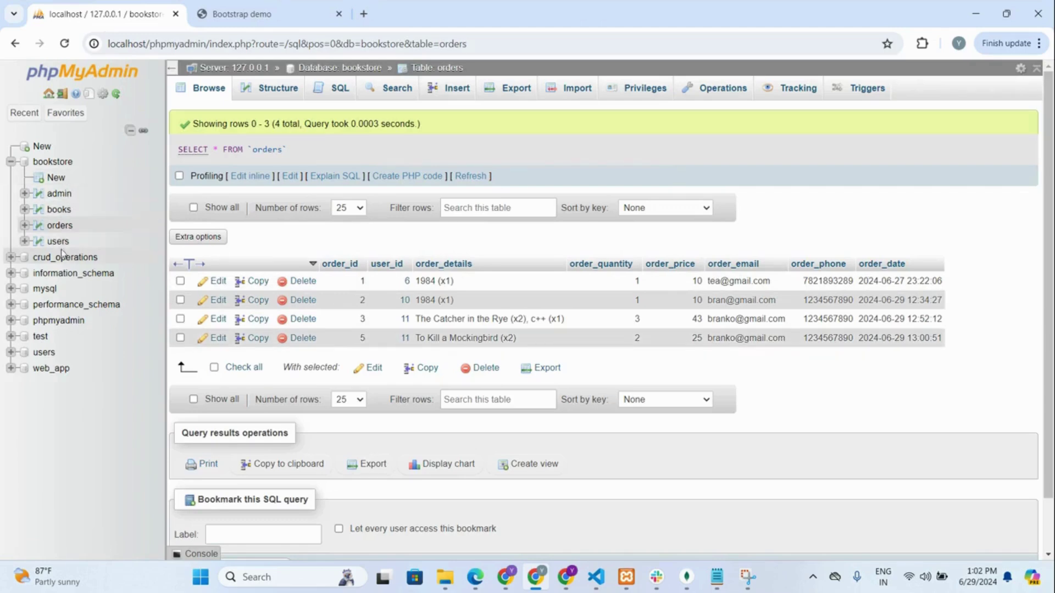
{"action": "left_click", "coordinate": [223, 5]}
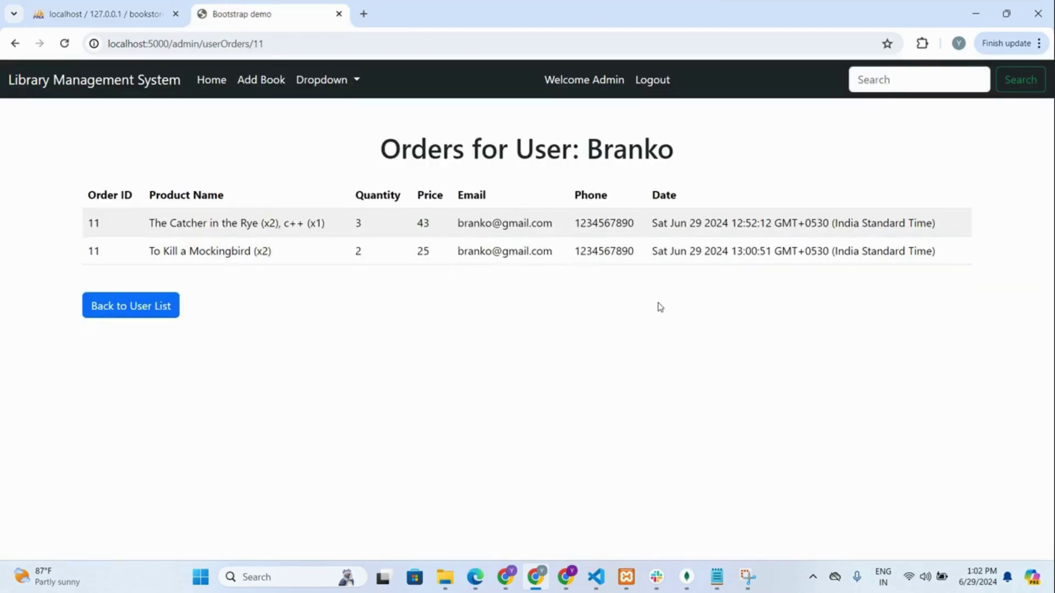
{"action": "left_click", "coordinate": [134, 304]}
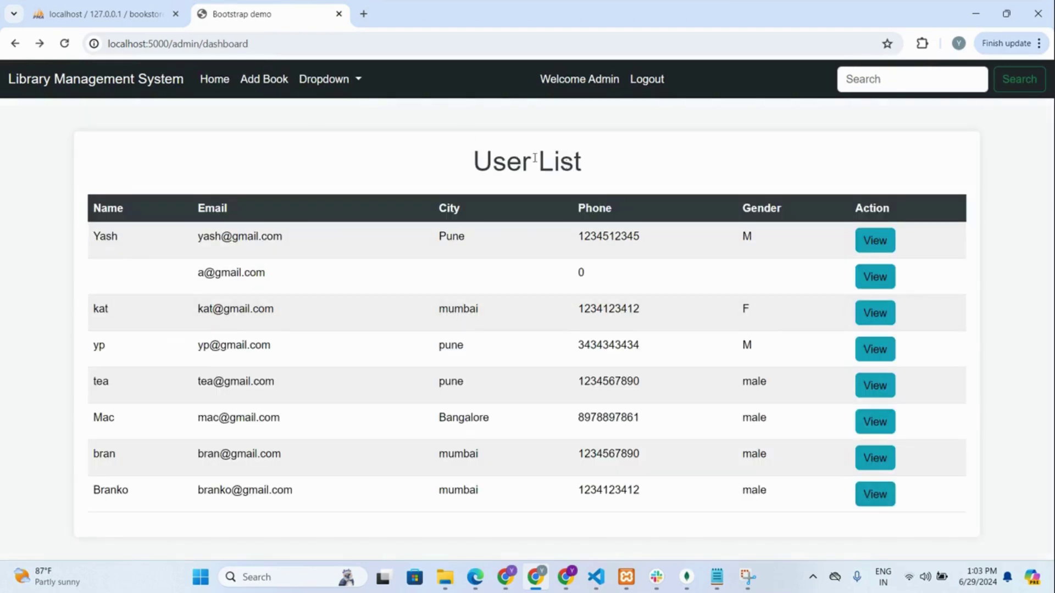
{"action": "left_click", "coordinate": [280, 81]}
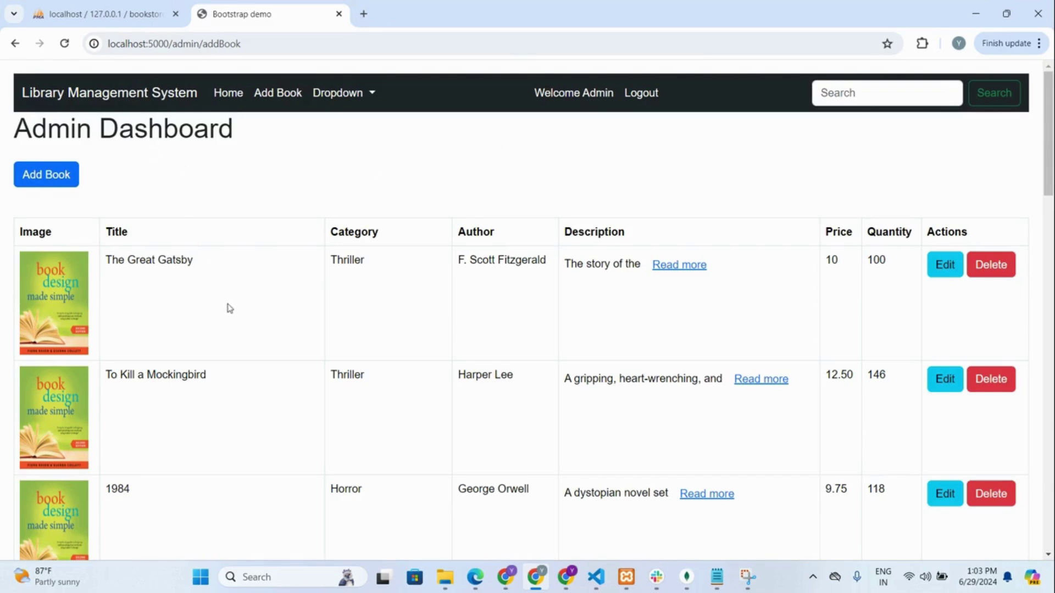
{"action": "left_click", "coordinate": [102, 14]}
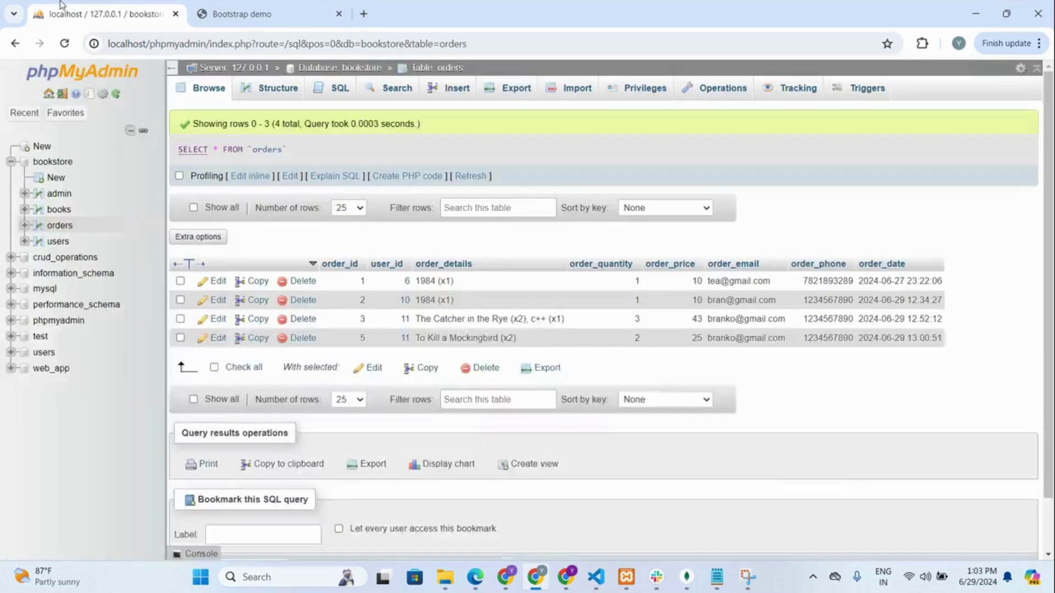
{"action": "left_click", "coordinate": [60, 211]}
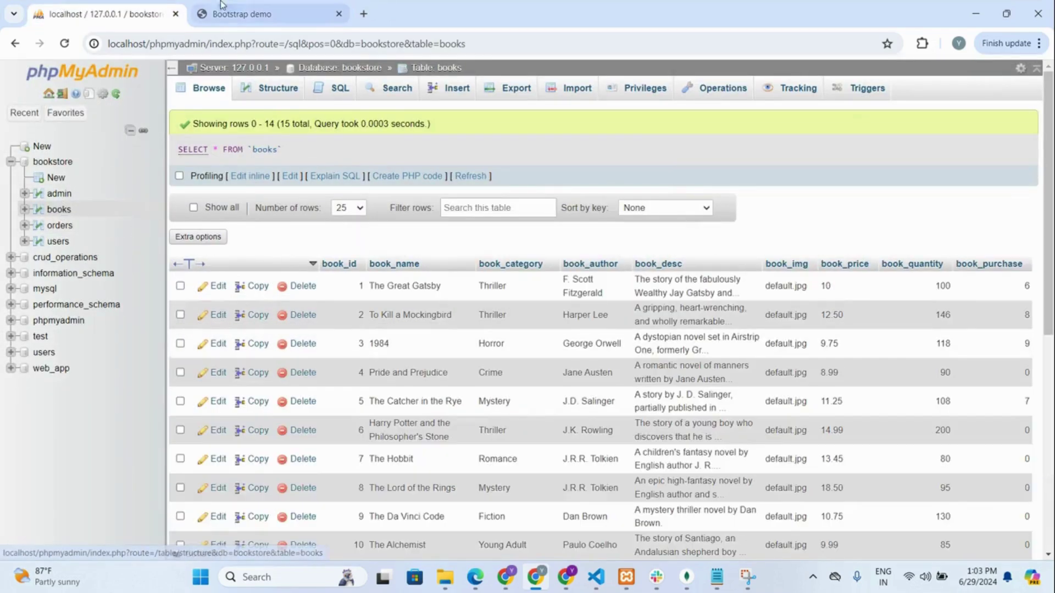
{"action": "left_click", "coordinate": [217, 7]}
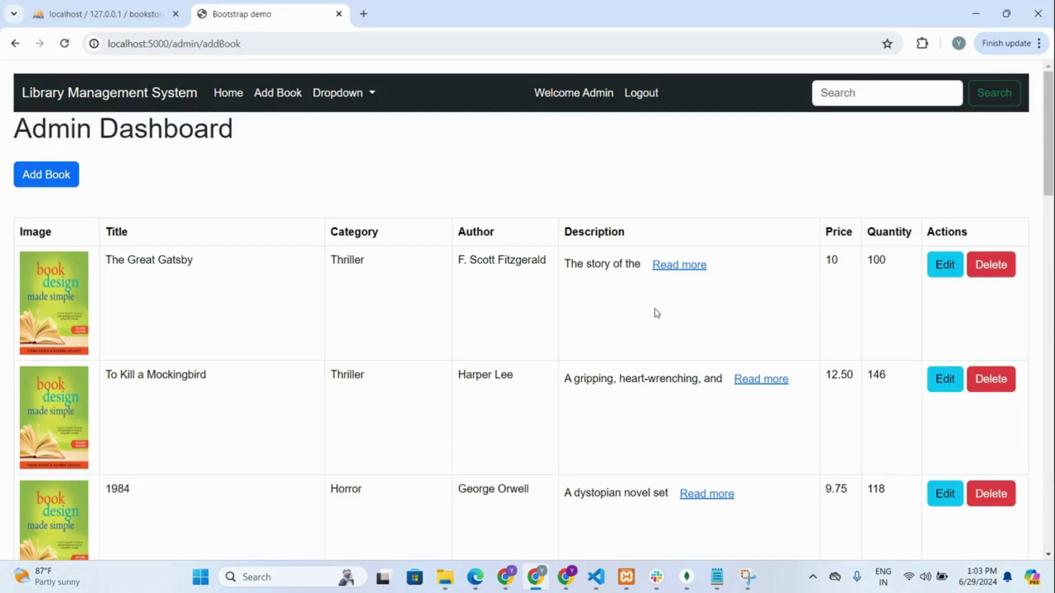
{"action": "scroll", "coordinate": [743, 351], "scroll_direction": "down", "scroll_amount": 1}
{"action": "left_click", "coordinate": [760, 311]}
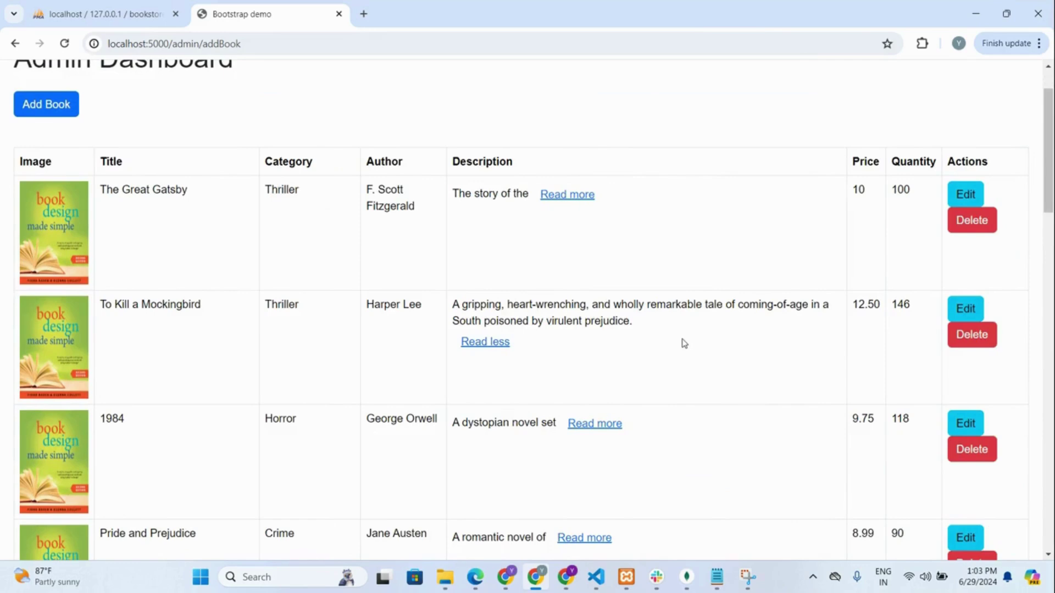
{"action": "left_click", "coordinate": [493, 341]}
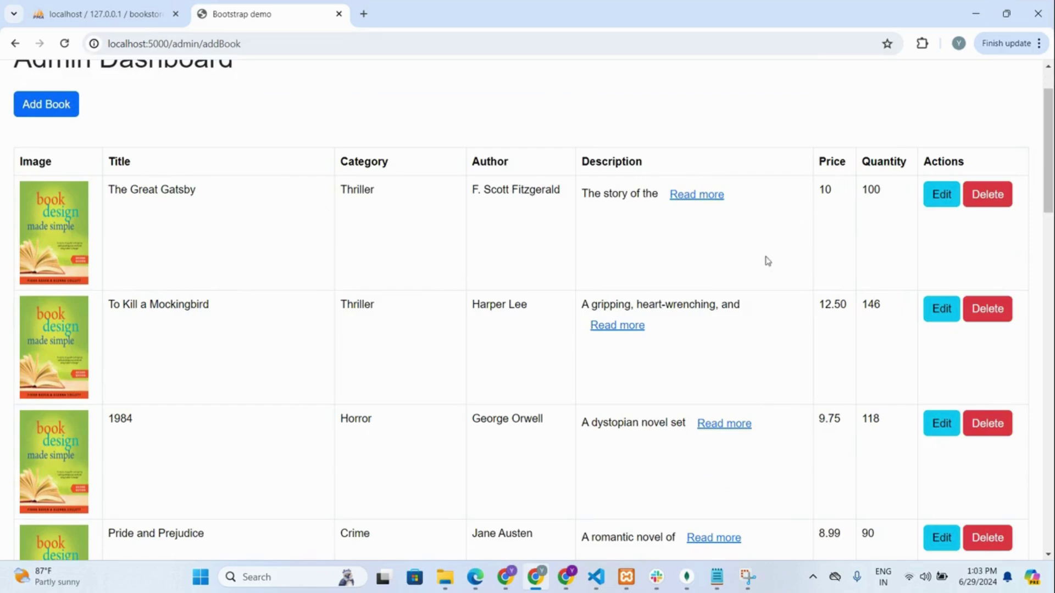
{"action": "scroll", "coordinate": [343, 275], "scroll_direction": "up", "scroll_amount": 1}
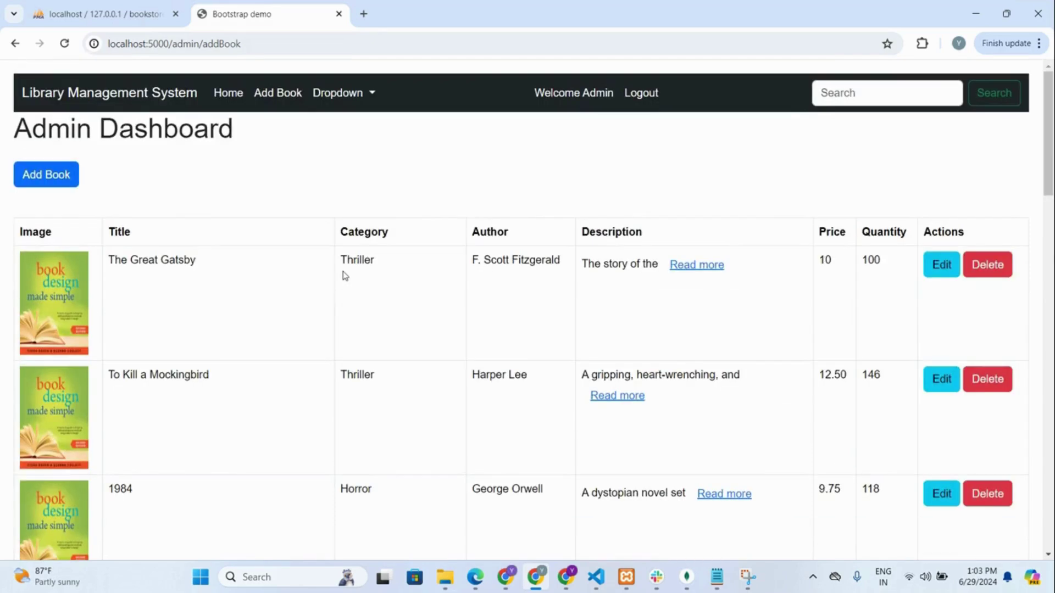
{"action": "left_click", "coordinate": [53, 177]}
Step: Enter book name Frankstien, category Thriller, an author name and description 'This is one of the best hthriller books'
{"action": "scroll", "coordinate": [125, 266], "scroll_direction": "down", "scroll_amount": 2}
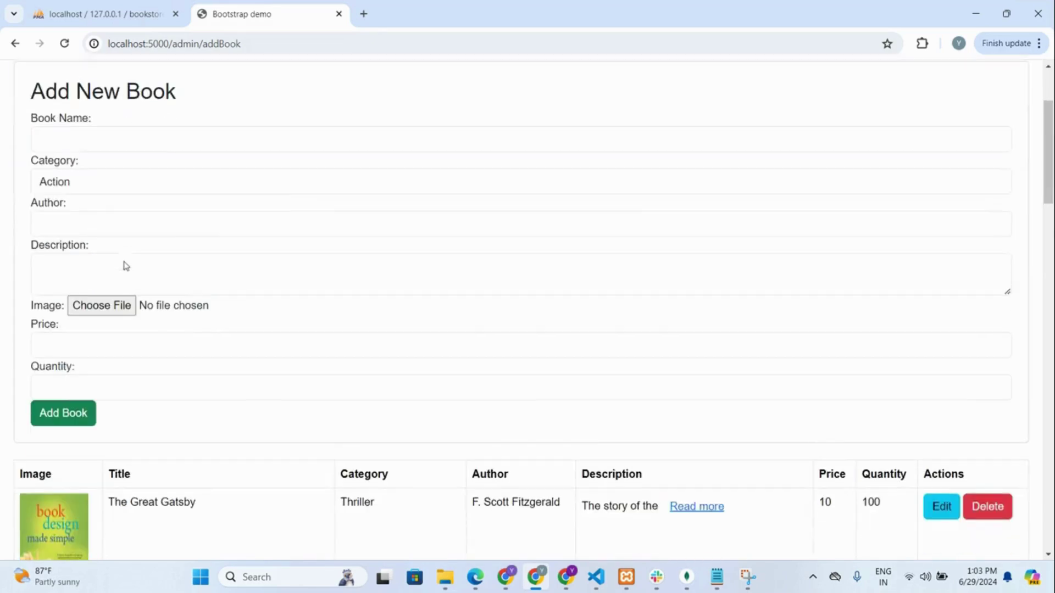
{"action": "left_click", "coordinate": [125, 135]}
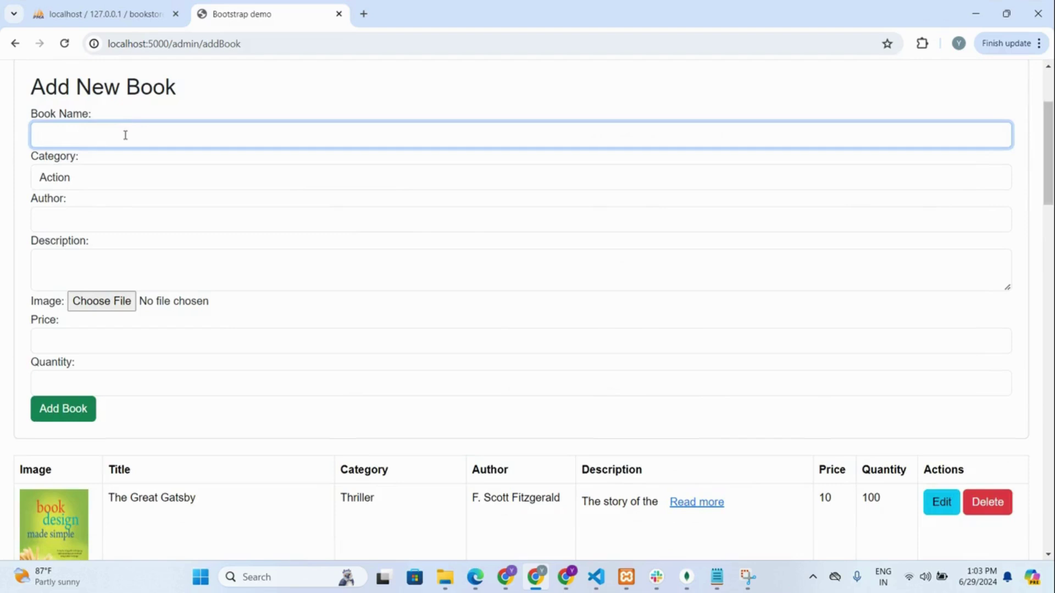
{"action": "type", "text": "Frankstien"}
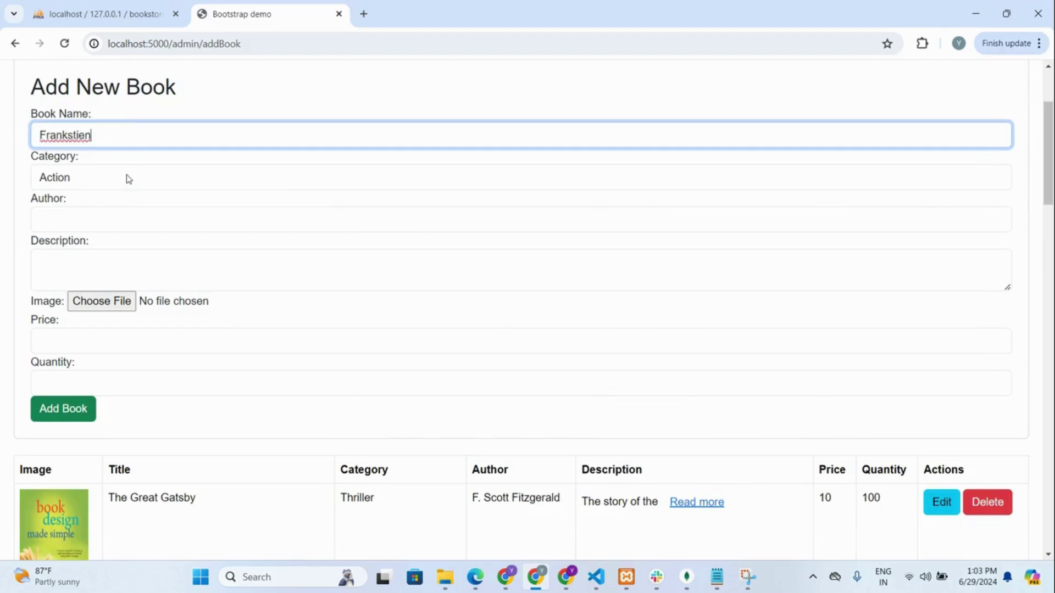
{"action": "left_click", "coordinate": [128, 178]}
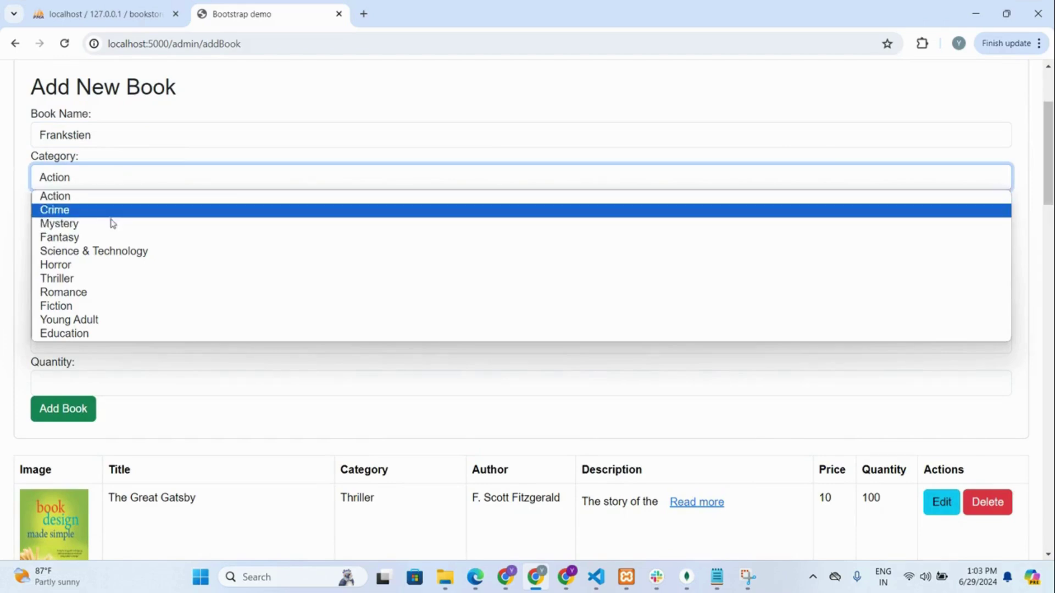
{"action": "left_click", "coordinate": [97, 279]}
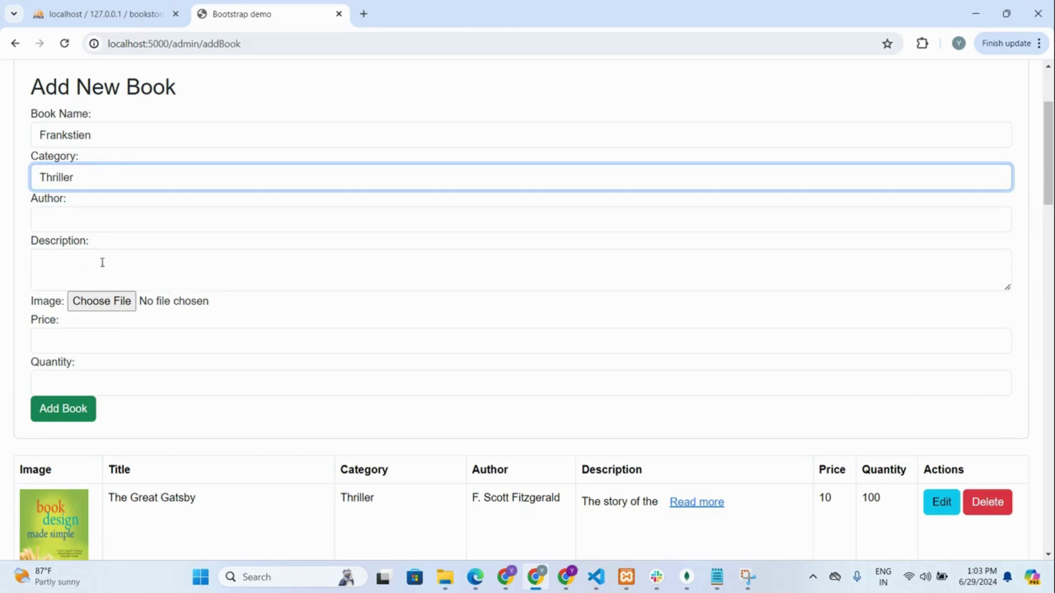
{"action": "left_click", "coordinate": [111, 218]}
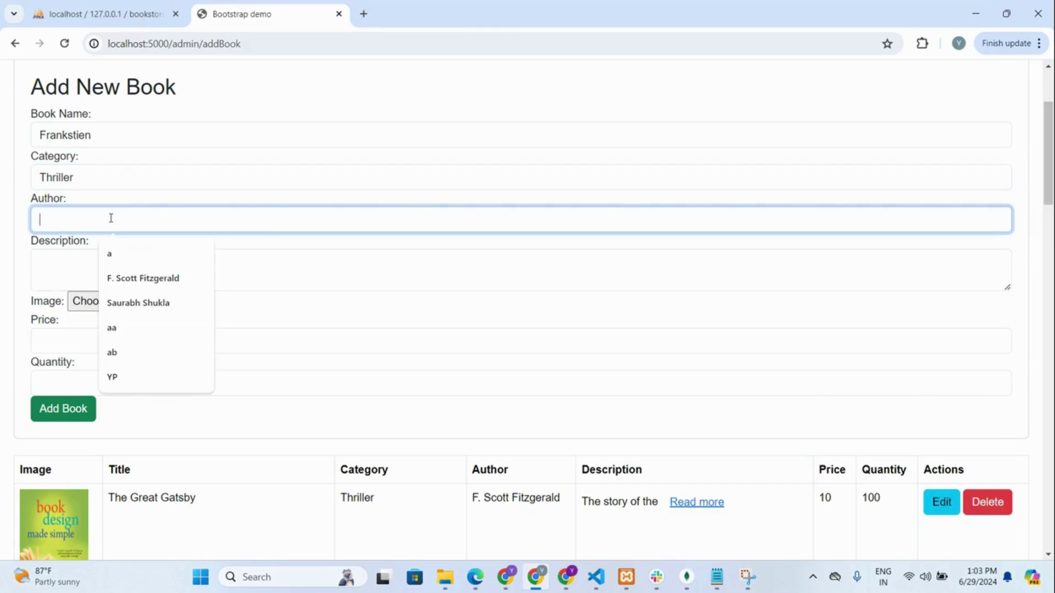
{"action": "type", "text": "Yash"}
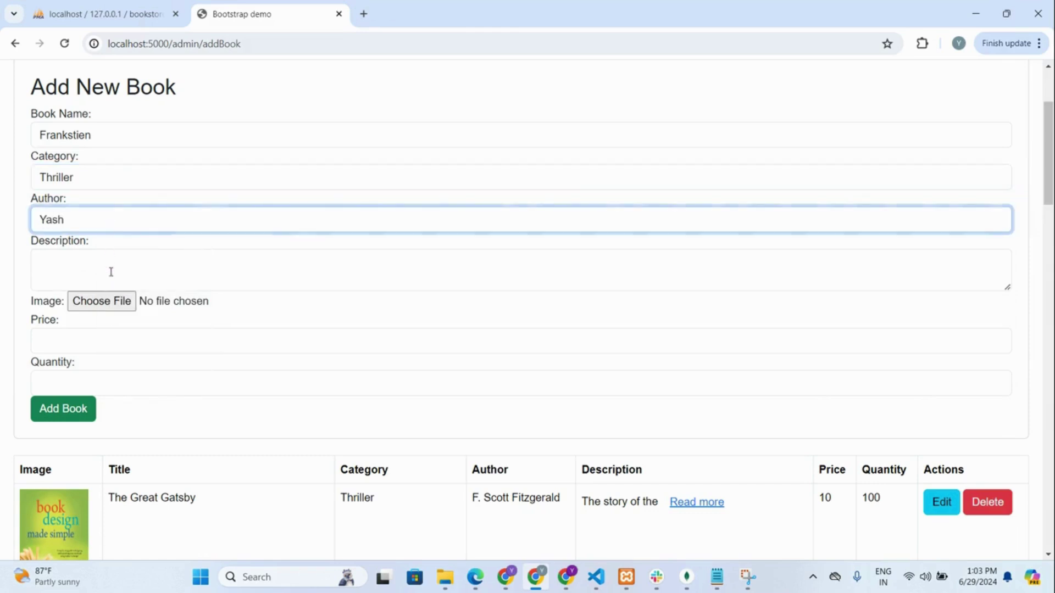
{"action": "left_click", "coordinate": [111, 272]}
{"action": "type", "text": "This is"}
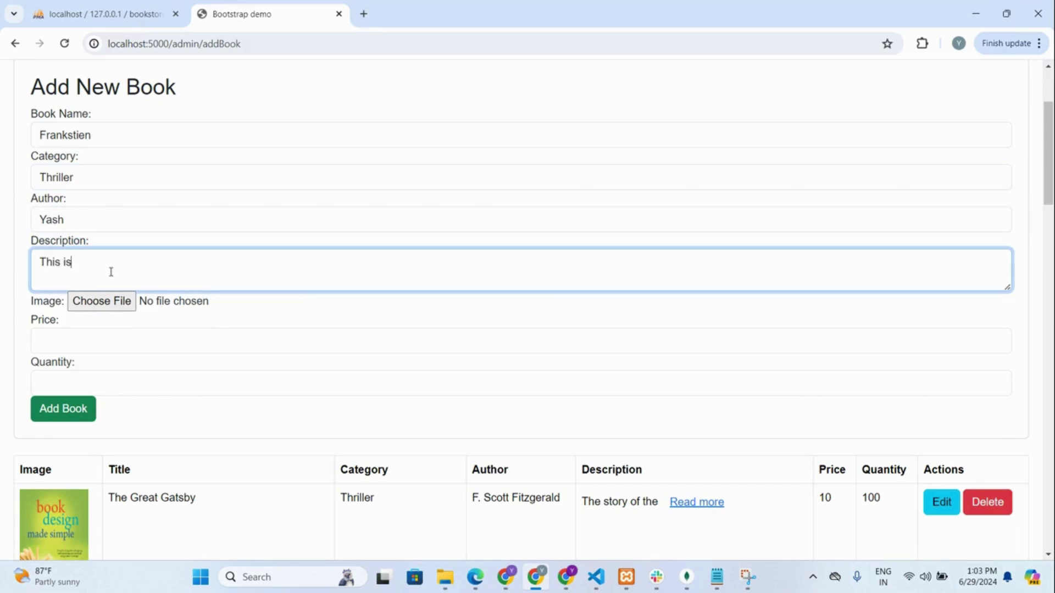
{"action": "type", "text": " one of the best h"}
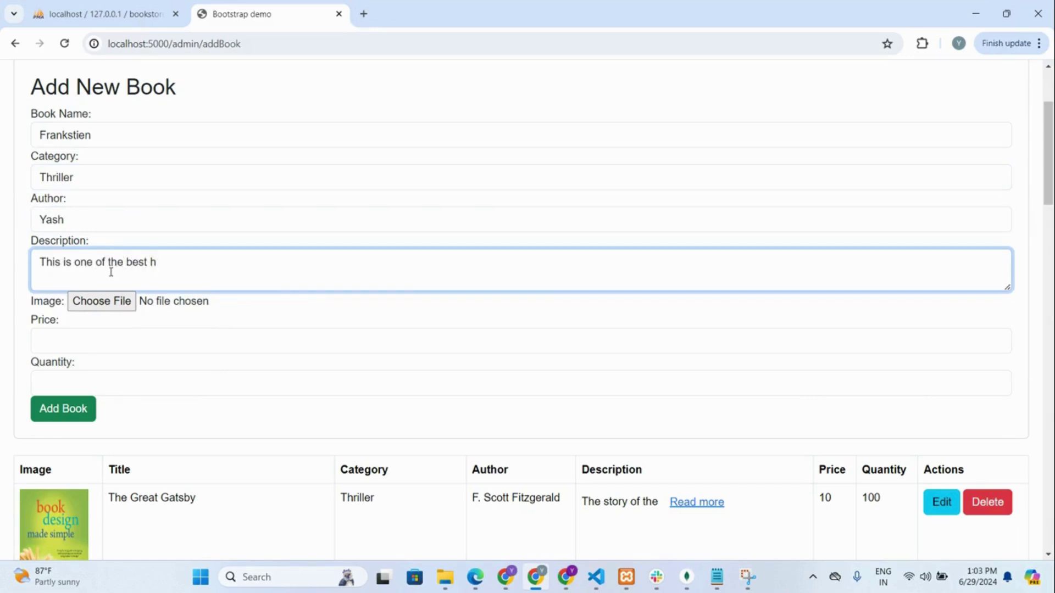
{"action": "key", "text": "BackSpace"}
{"action": "type", "text": "thriller books"}
Step: Attach images.jpg as the cover, set quantity 10 and price 9 after 9.99 was rejected, and submit
{"action": "left_click", "coordinate": [107, 303]}
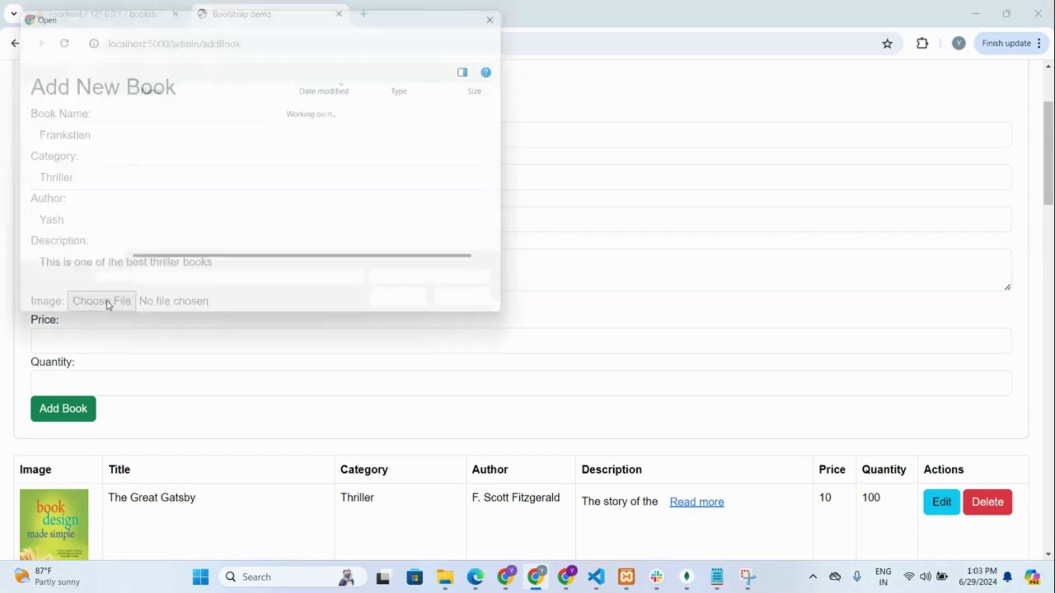
{"action": "double_click", "coordinate": [186, 125]}
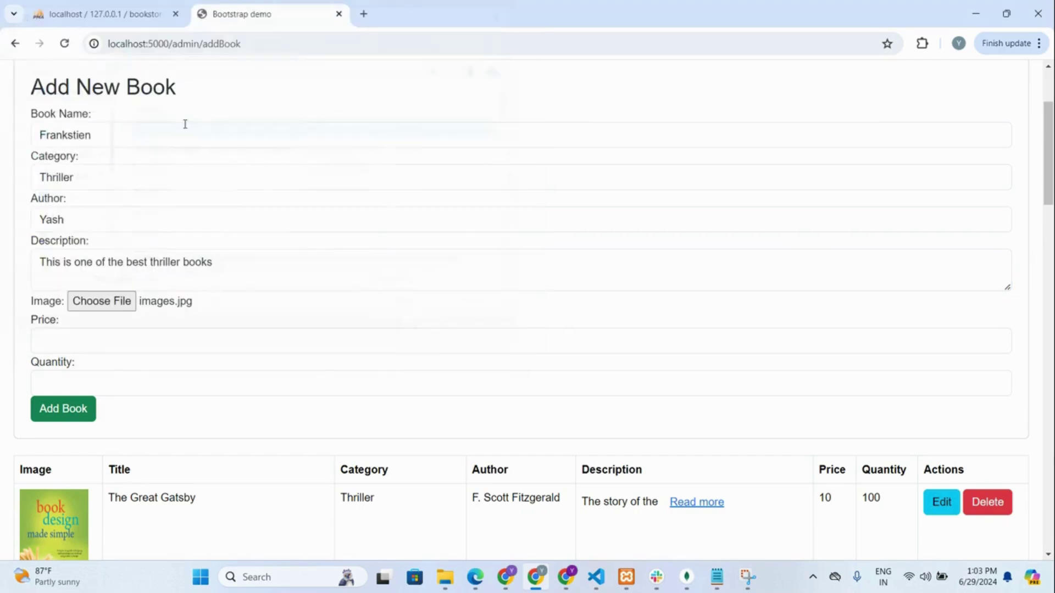
{"action": "left_click", "coordinate": [170, 342]}
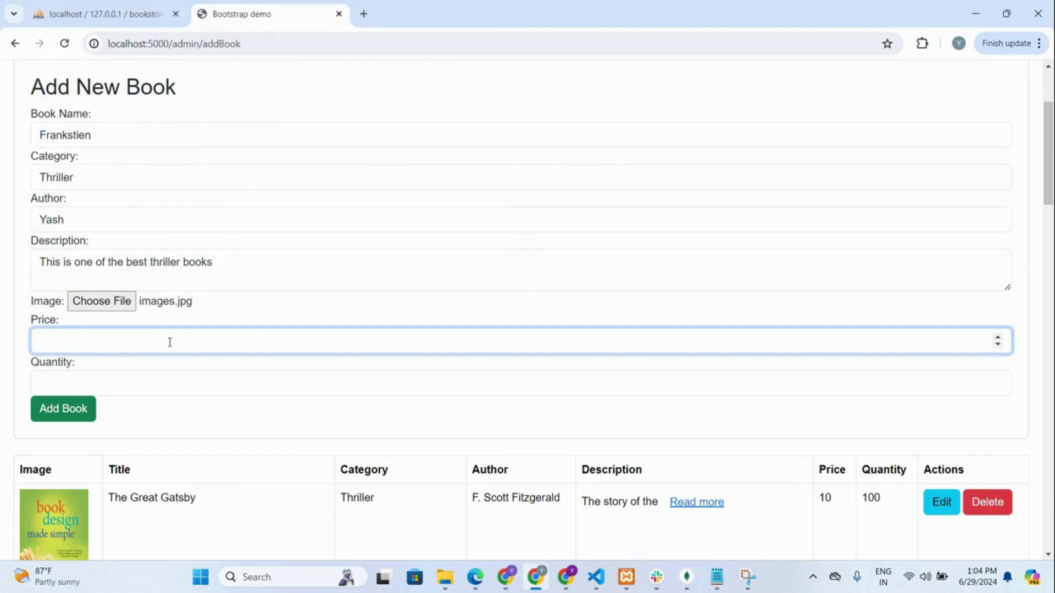
{"action": "type", "text": "9.99"}
{"action": "left_click", "coordinate": [164, 372]}
{"action": "type", "text": "10"}
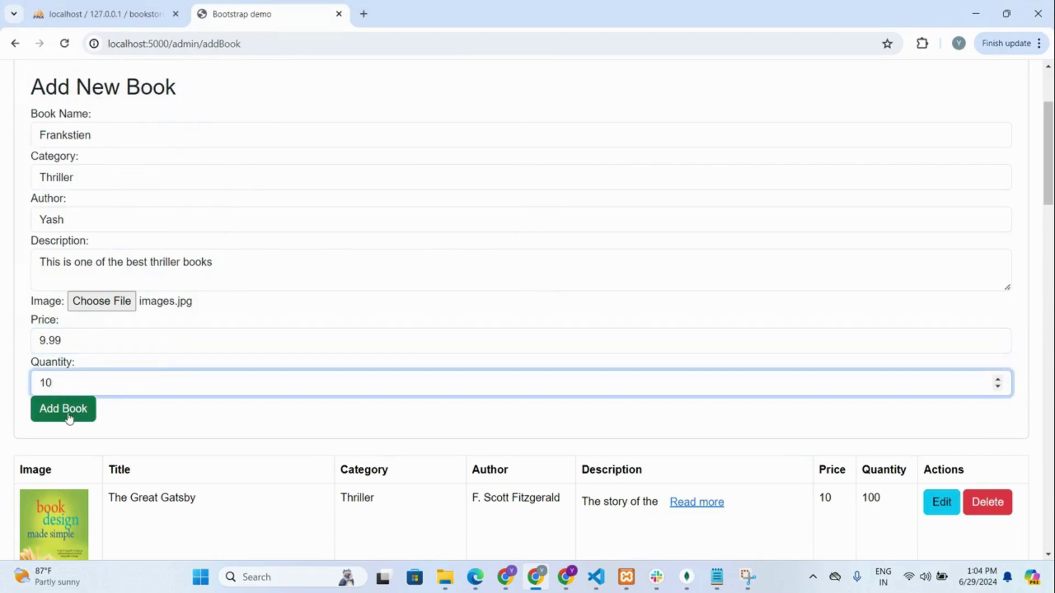
{"action": "left_click", "coordinate": [68, 416]}
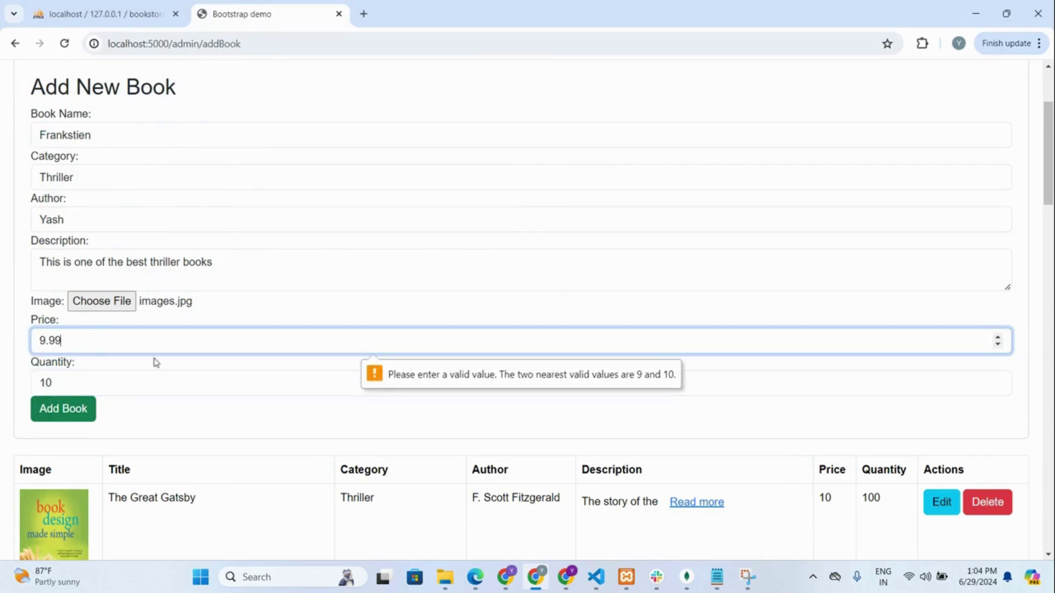
{"action": "left_click", "coordinate": [208, 365]}
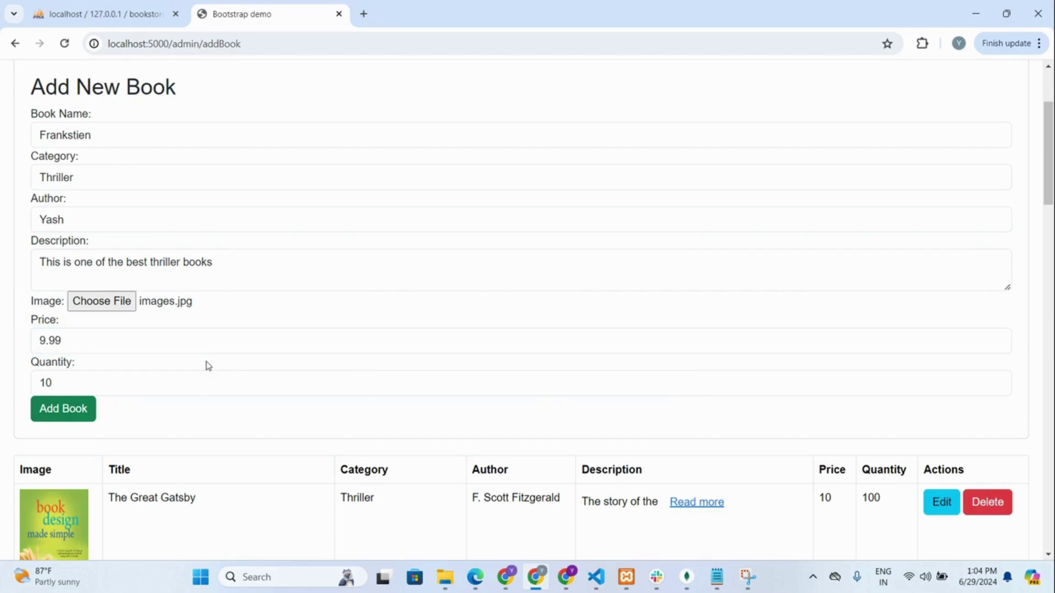
{"action": "left_click", "coordinate": [164, 335]}
{"action": "key", "text": "BackSpace"}
{"action": "key", "text": "BackSpace"}
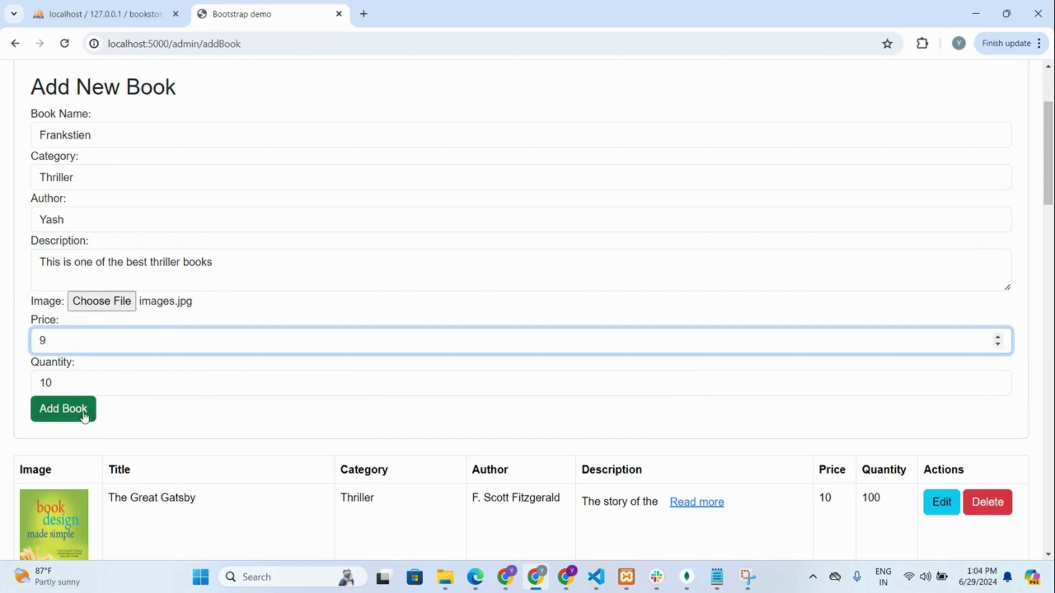
{"action": "left_click", "coordinate": [83, 412]}
Step: Change Frankstien's author from 'Yash' to 'JK' and update the book
{"action": "scroll", "coordinate": [404, 417], "scroll_direction": "down", "scroll_amount": 3}
{"action": "scroll", "coordinate": [409, 417], "scroll_direction": "down", "scroll_amount": 10}
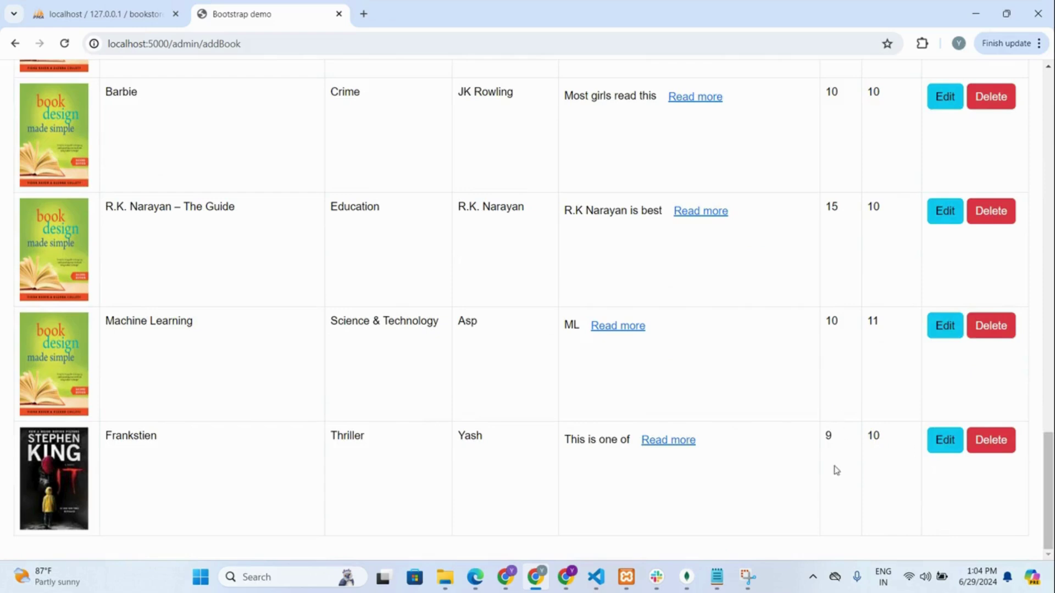
{"action": "scroll", "coordinate": [872, 467], "scroll_direction": "up", "scroll_amount": 20}
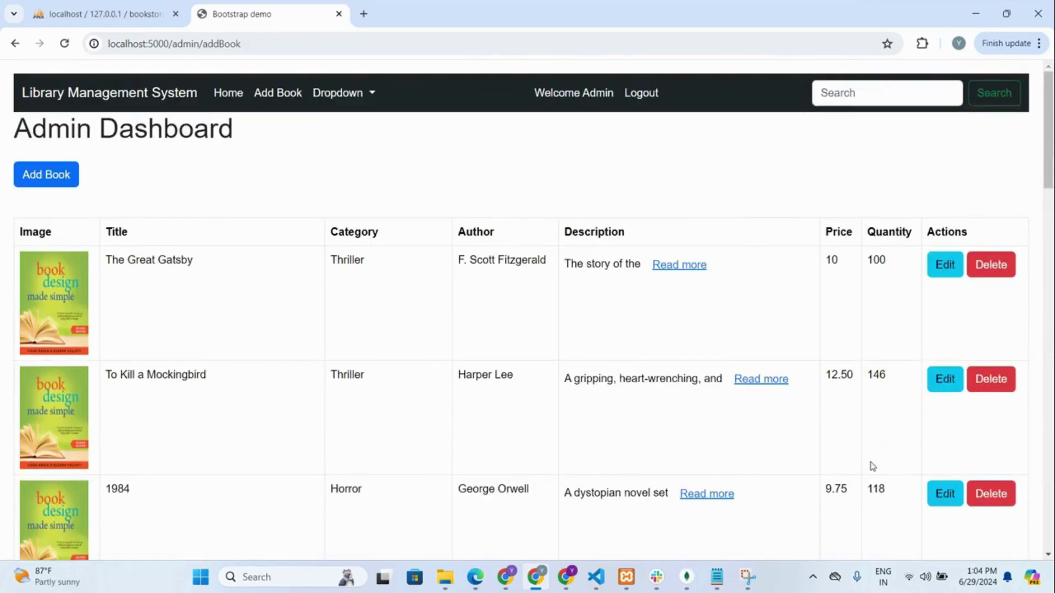
{"action": "scroll", "coordinate": [873, 466], "scroll_direction": "down", "scroll_amount": 20}
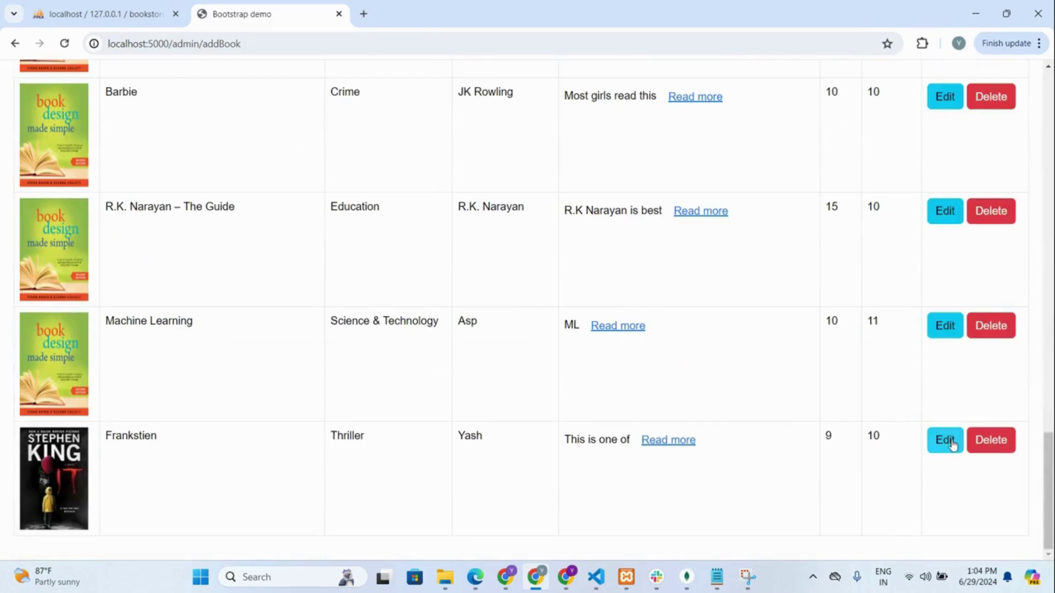
{"action": "left_click", "coordinate": [952, 445]}
{"action": "left_click", "coordinate": [292, 251]}
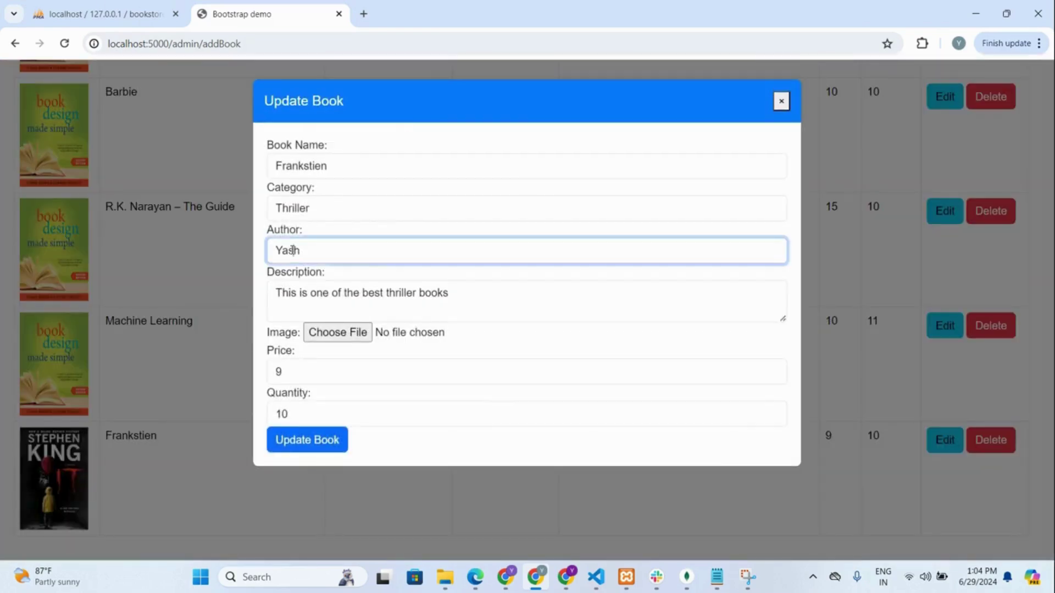
{"action": "double_click", "coordinate": [293, 251]}
{"action": "type", "text": "JK"}
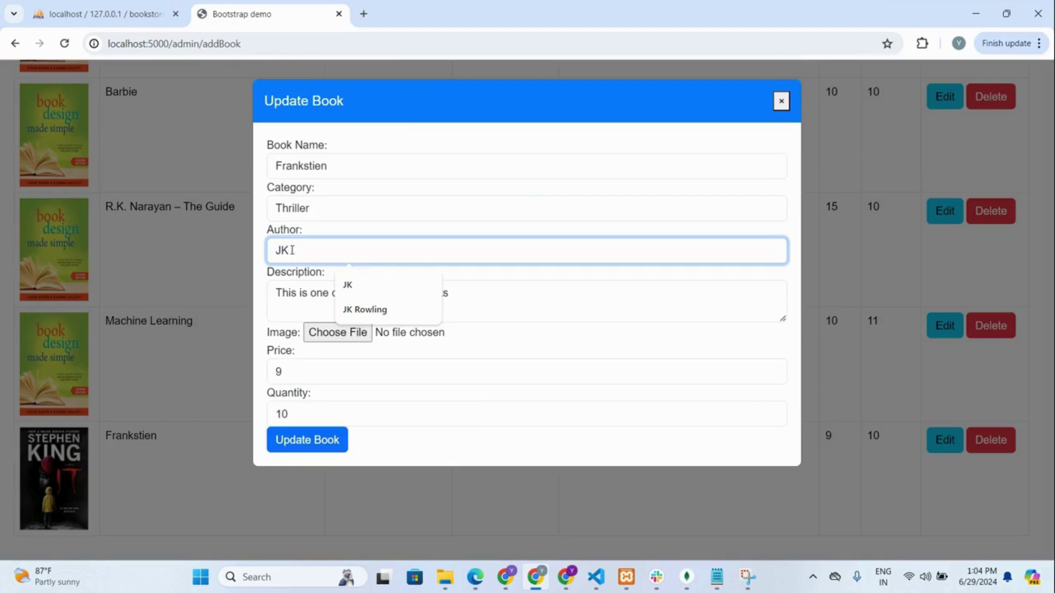
{"action": "left_click", "coordinate": [328, 440]}
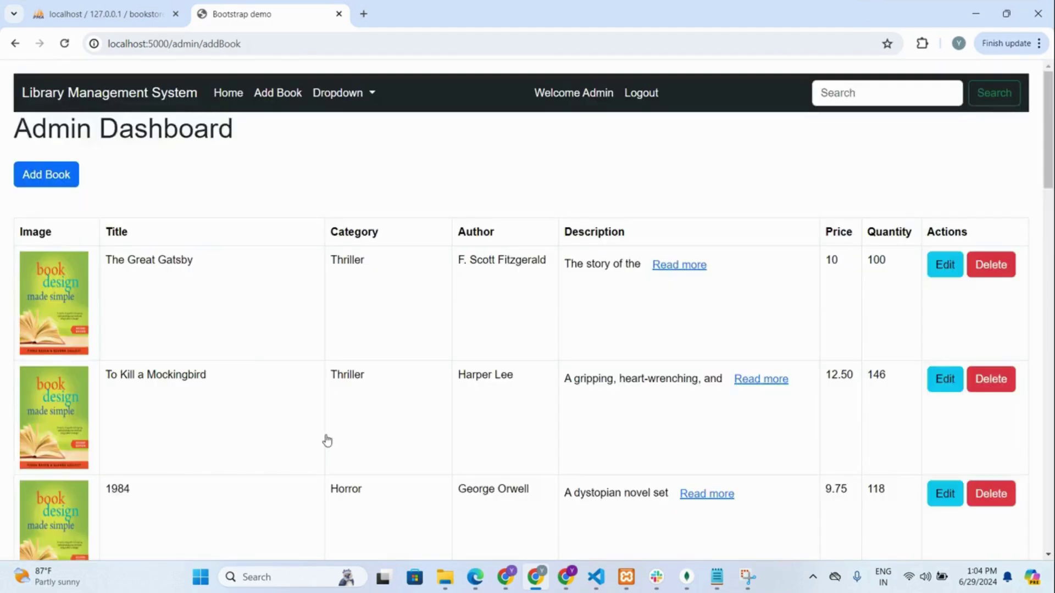
Step: Expand Frankstien's full description with Read more to check the updated row
{"action": "scroll", "coordinate": [572, 377], "scroll_direction": "down", "scroll_amount": 20}
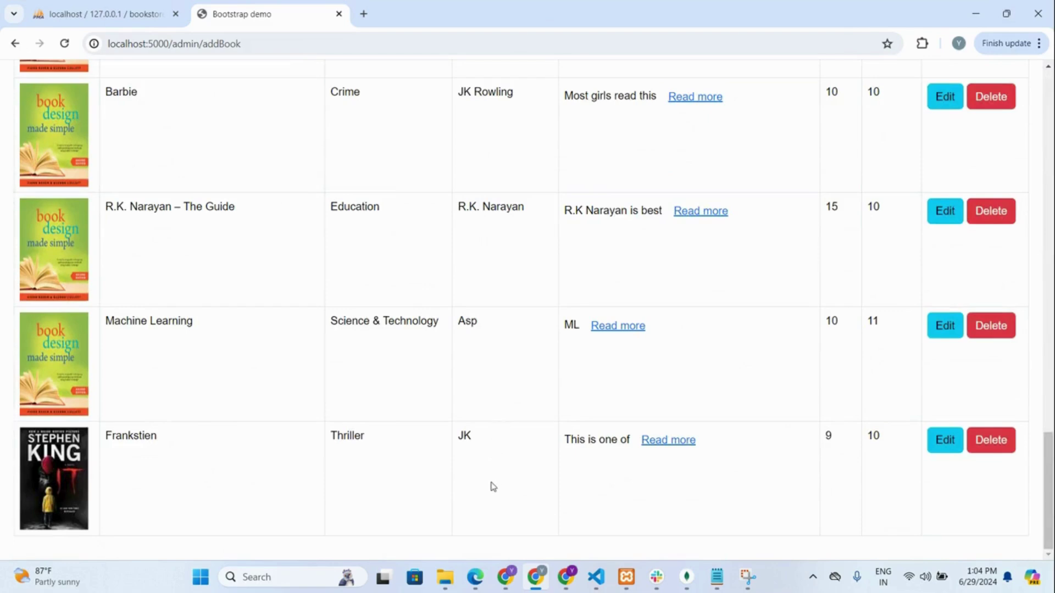
{"action": "left_click", "coordinate": [675, 443]}
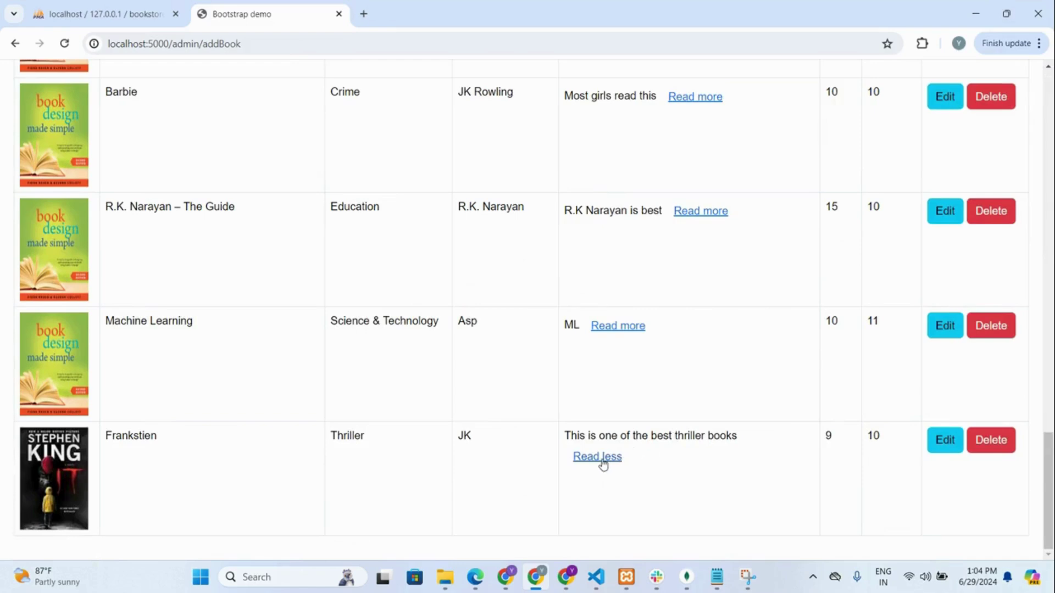
{"action": "scroll", "coordinate": [739, 341], "scroll_direction": "up", "scroll_amount": 20}
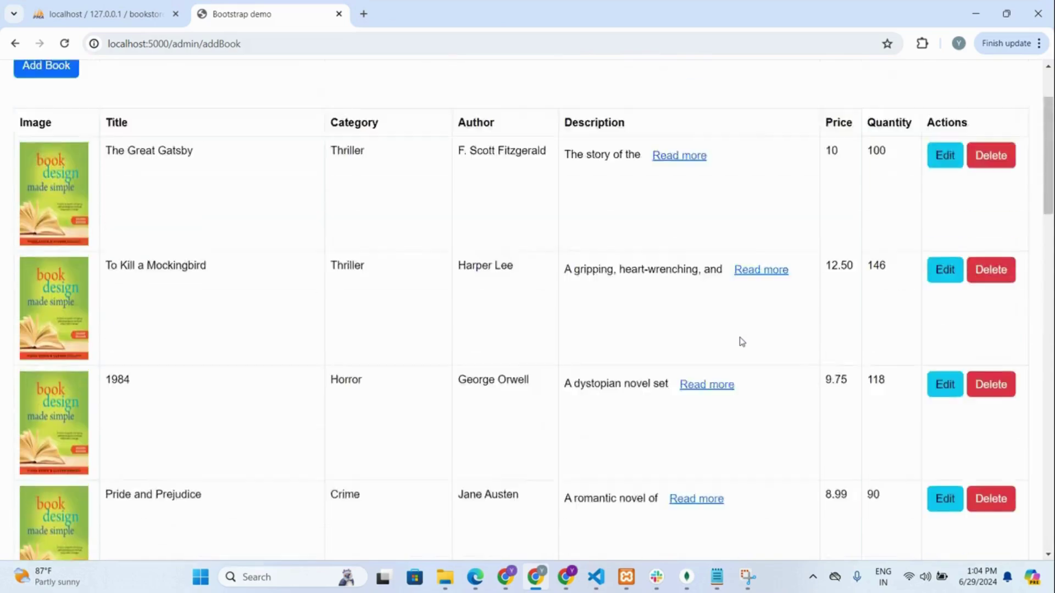
{"action": "scroll", "coordinate": [742, 342], "scroll_direction": "down", "scroll_amount": 20}
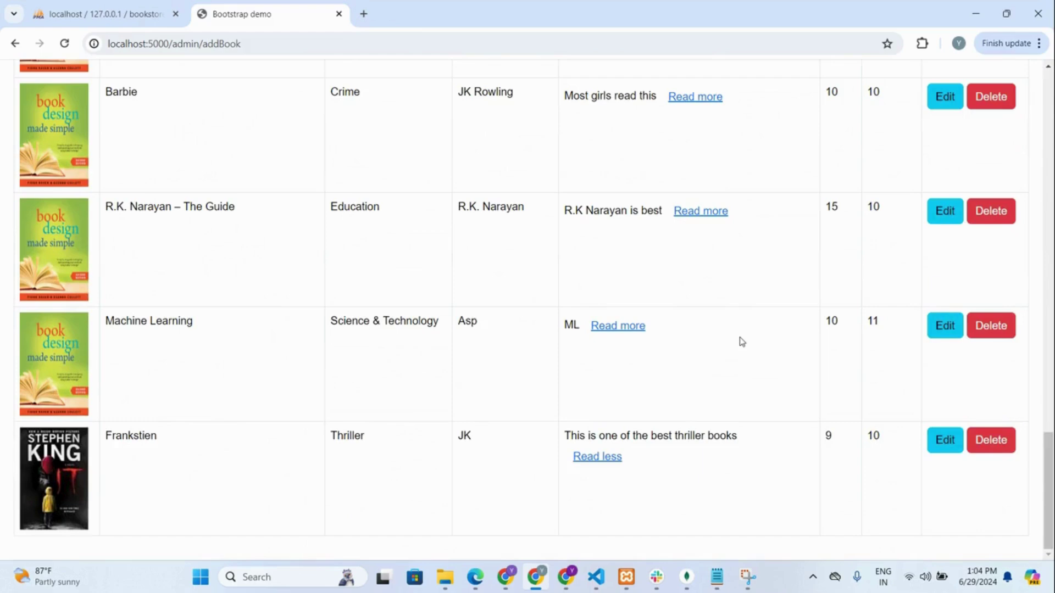
Step: Delete Frankstien, confirm it's gone from phpMyAdmin's books table, and return to the dashboard
{"action": "left_click", "coordinate": [985, 446]}
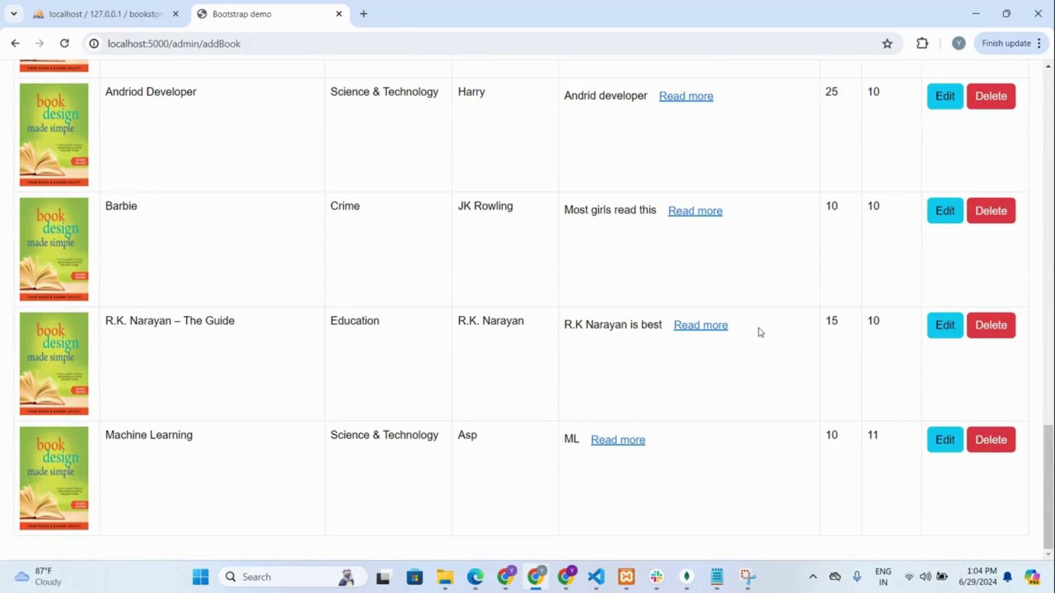
{"action": "left_click", "coordinate": [98, 8]}
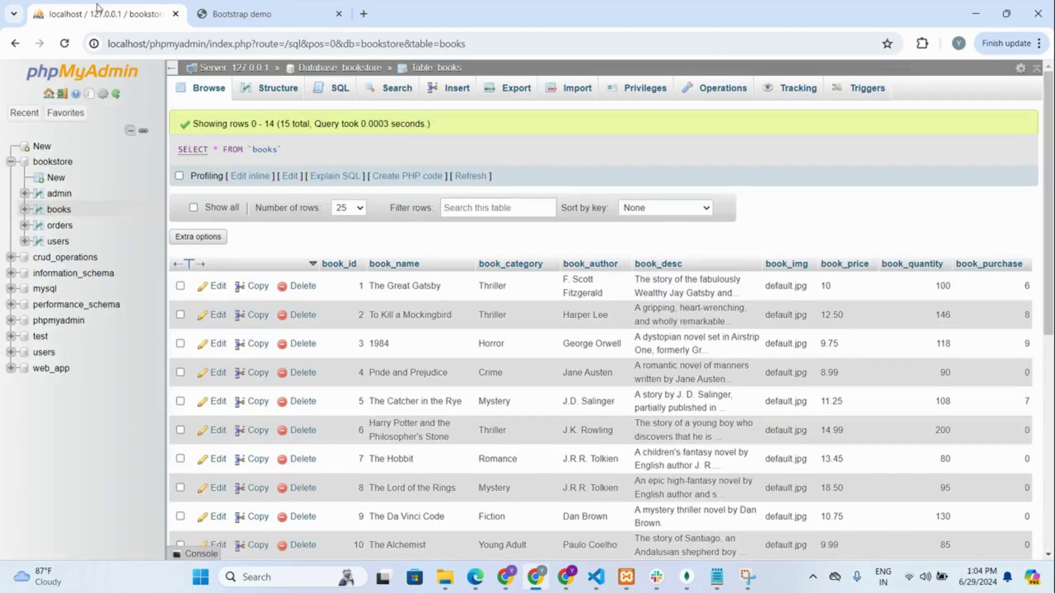
{"action": "left_click", "coordinate": [211, 89]}
{"action": "scroll", "coordinate": [410, 371], "scroll_direction": "down", "scroll_amount": 6}
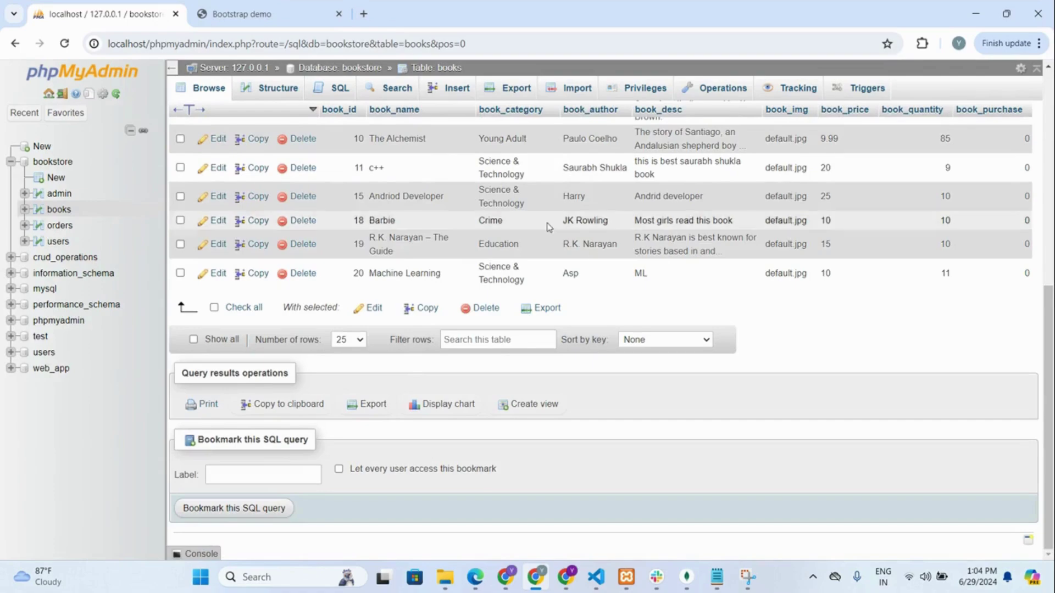
{"action": "scroll", "coordinate": [547, 222], "scroll_direction": "up", "scroll_amount": 10}
{"action": "left_click", "coordinate": [250, 5]}
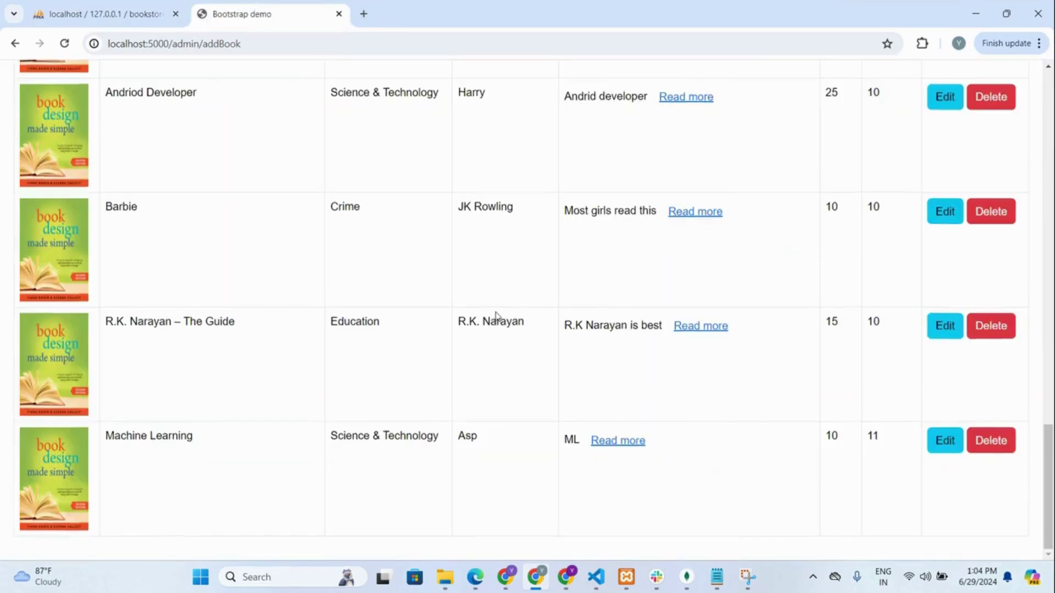
{"action": "scroll", "coordinate": [497, 317], "scroll_direction": "up", "scroll_amount": 10}
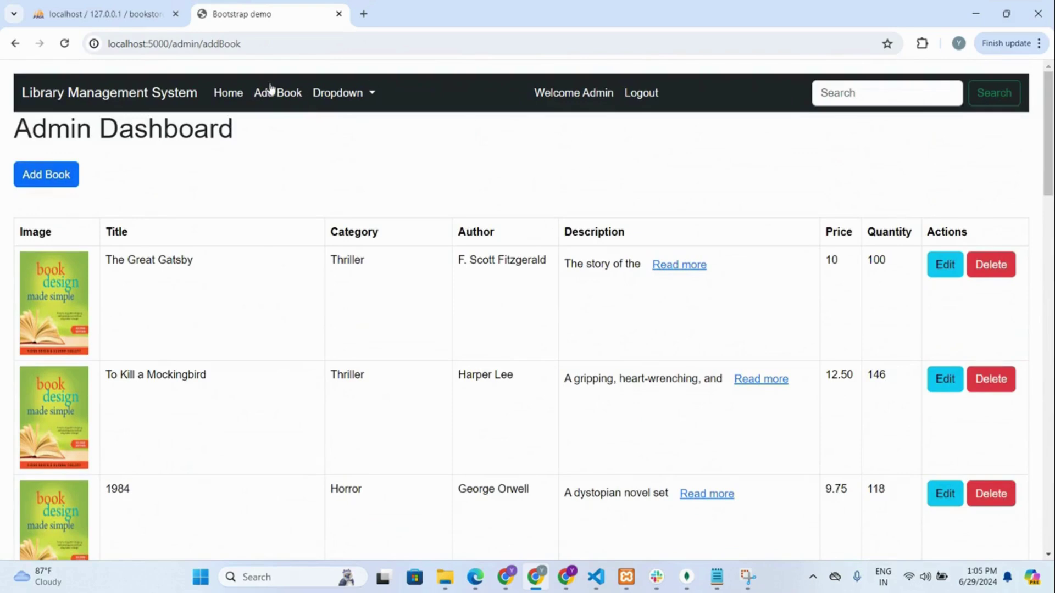
Step: Go to the admin home, browse the admin, books, orders and users tables, then return
{"action": "left_click", "coordinate": [228, 97]}
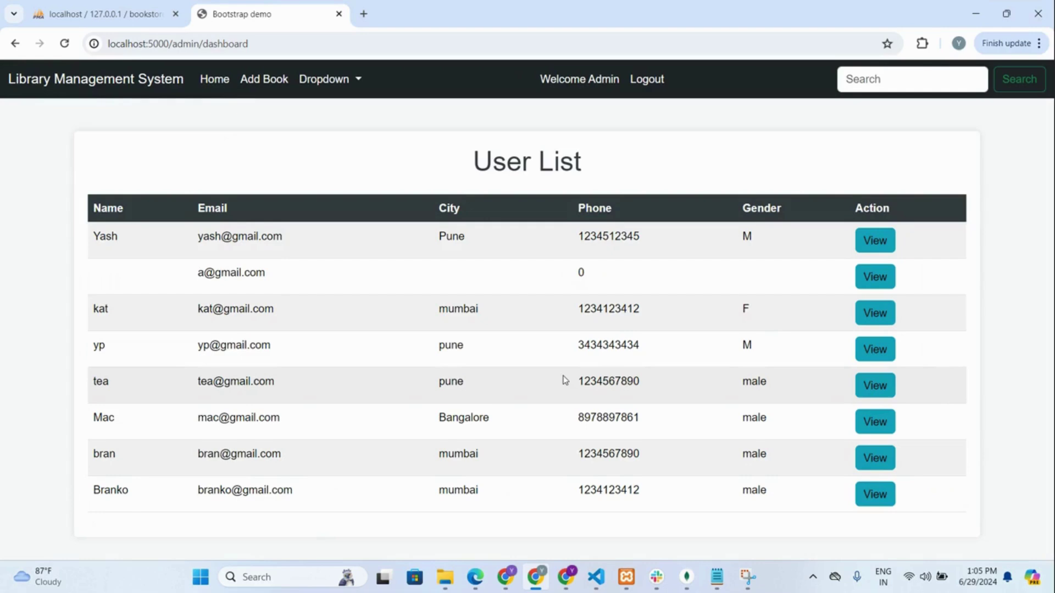
{"action": "left_click", "coordinate": [106, 15]}
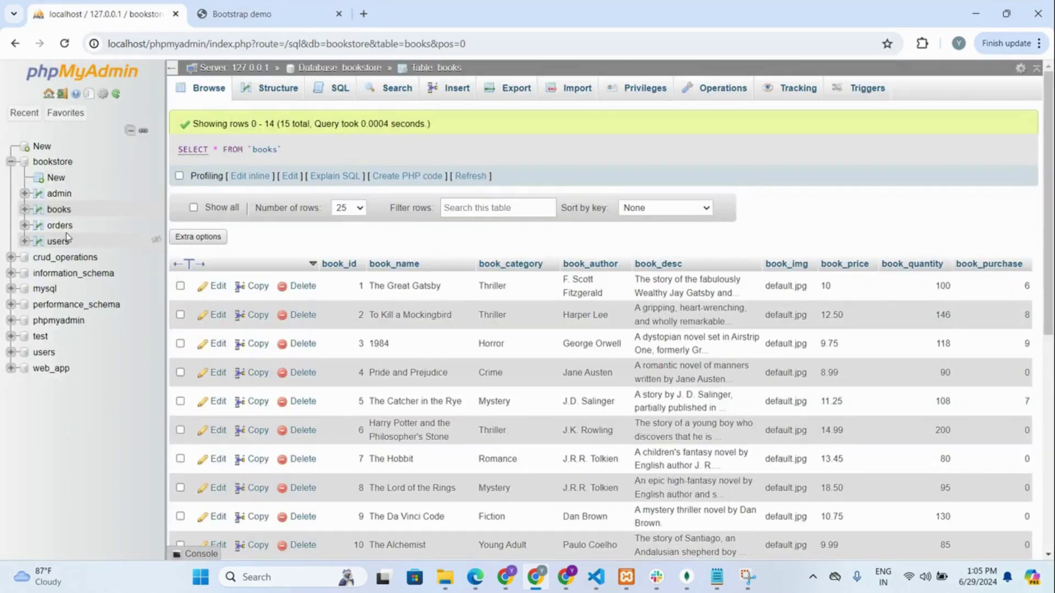
{"action": "left_click", "coordinate": [53, 198]}
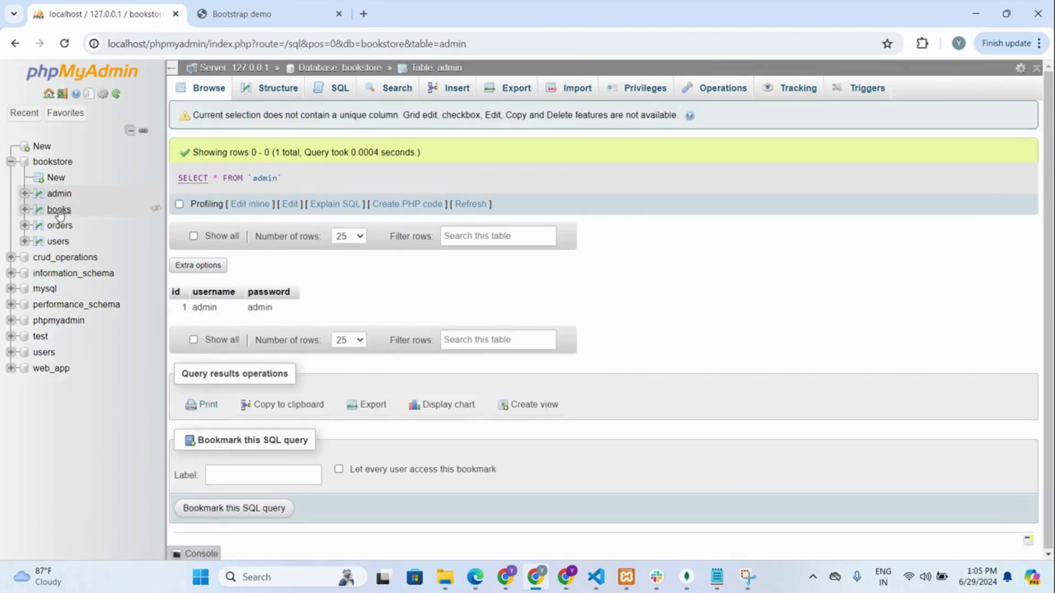
{"action": "left_click", "coordinate": [55, 209]}
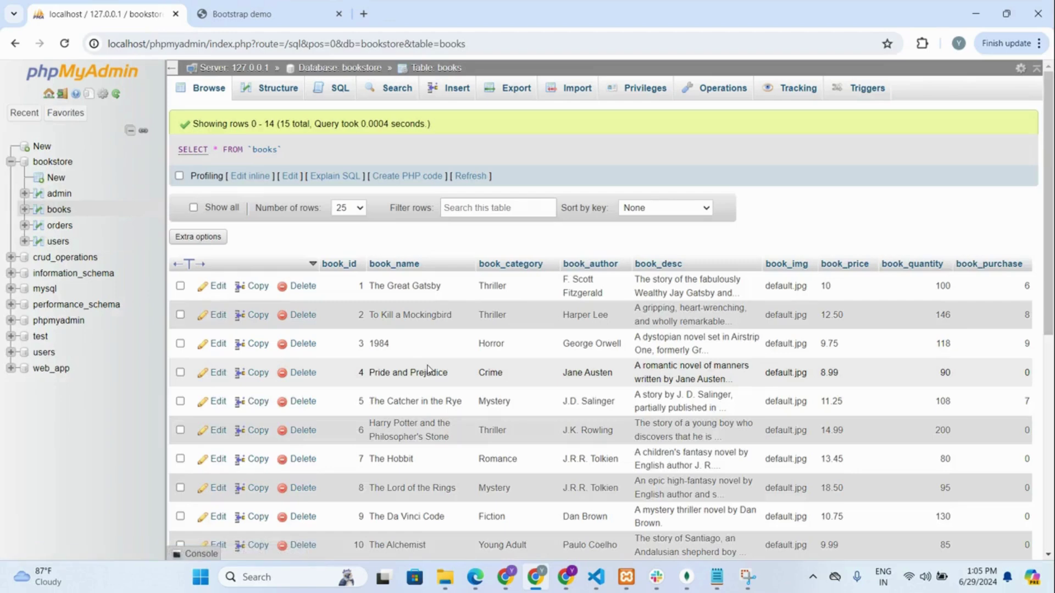
{"action": "scroll", "coordinate": [429, 369], "scroll_direction": "down", "scroll_amount": 1}
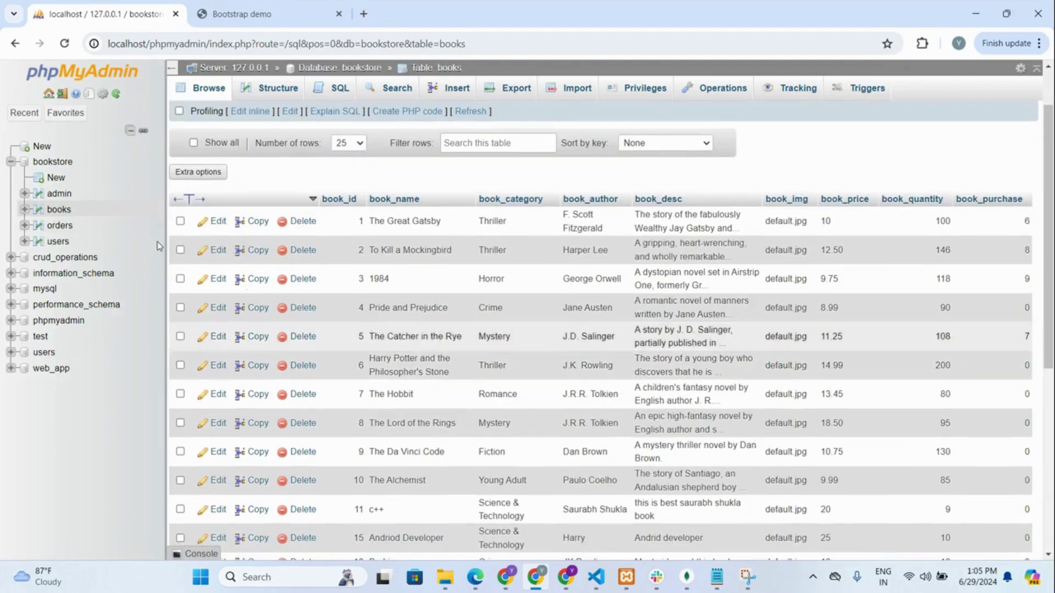
{"action": "left_click", "coordinate": [57, 229]}
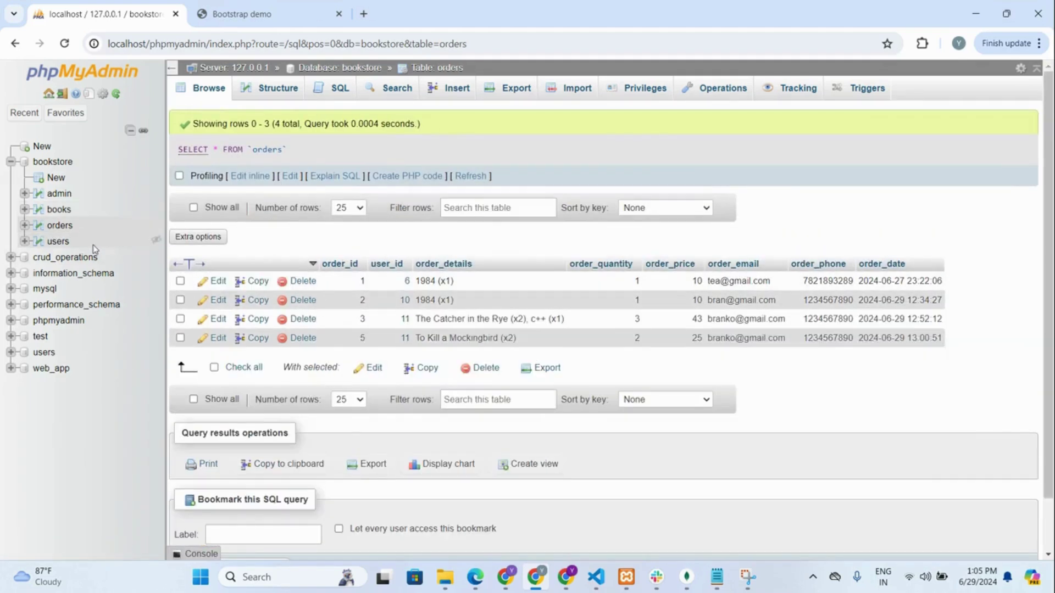
{"action": "left_click", "coordinate": [61, 244]}
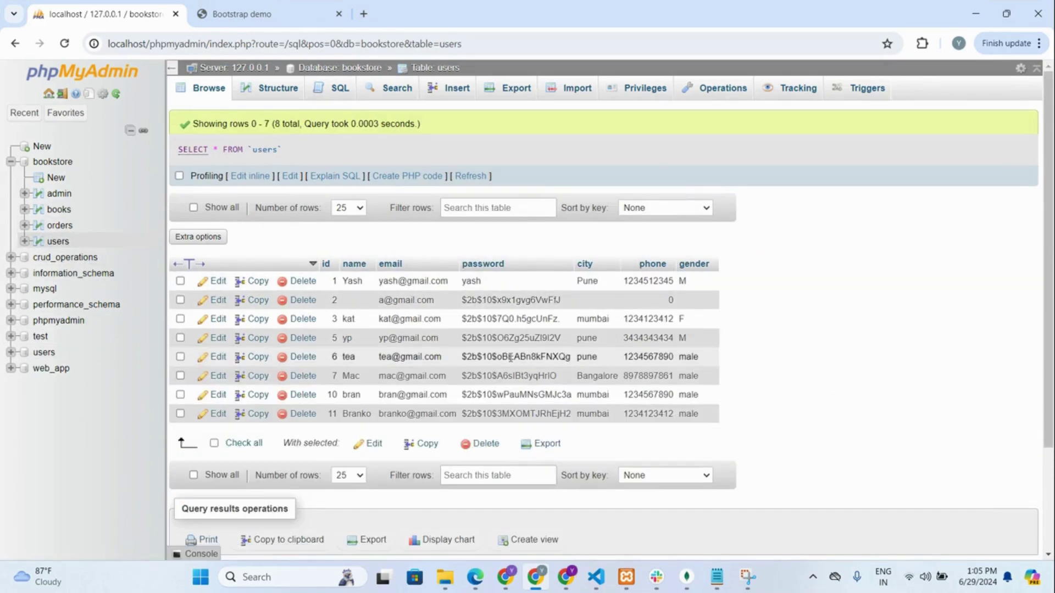
{"action": "left_click", "coordinate": [242, 14]}
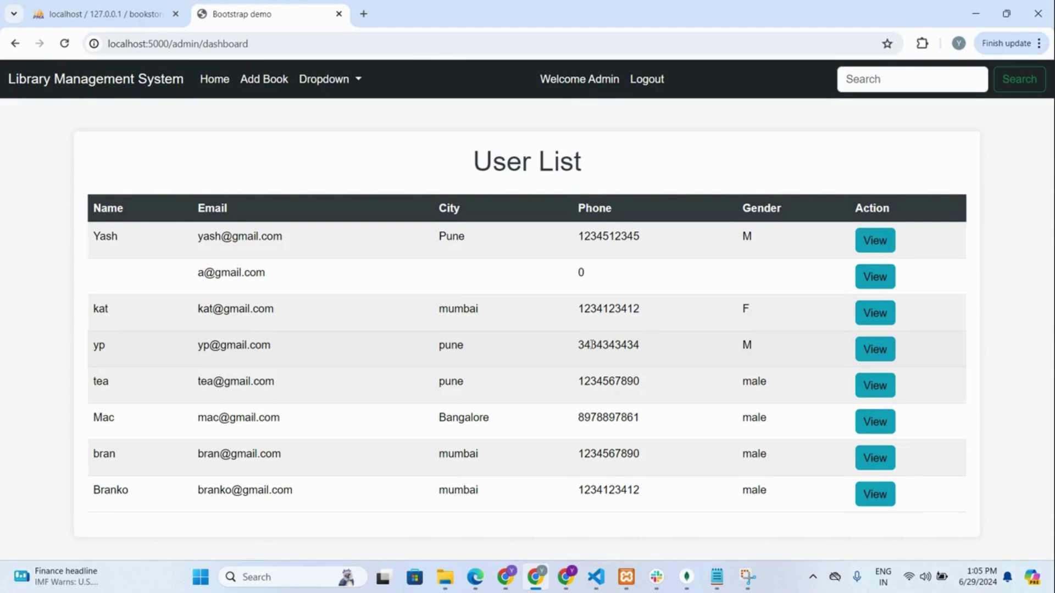
Step: Log out of the admin account and load the site root at localhost:5000
{"action": "left_click", "coordinate": [650, 87]}
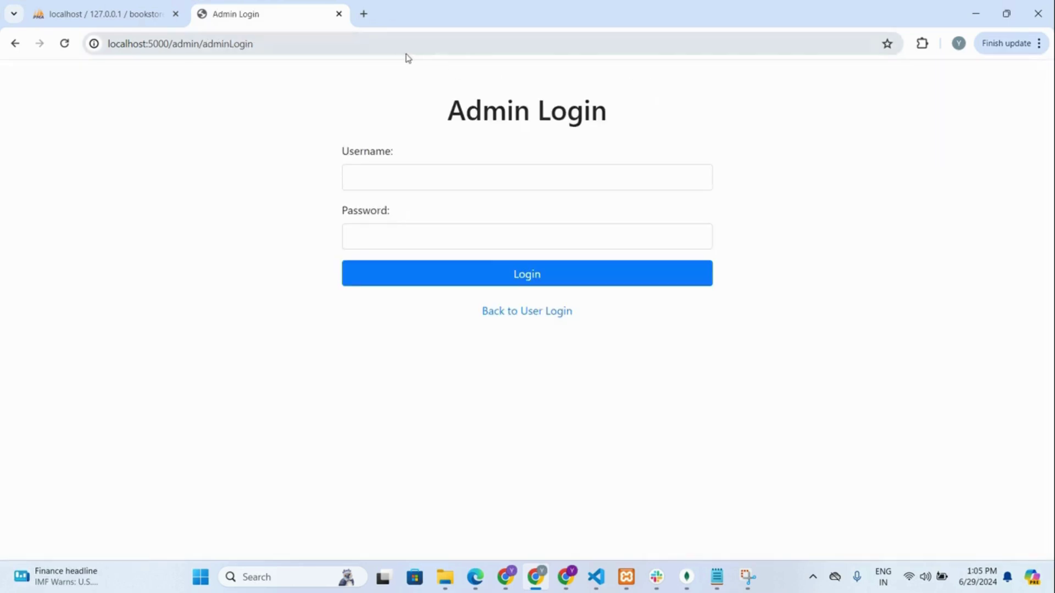
{"action": "left_click_drag", "start_coordinate": [386, 44], "coordinate": [169, 40]}
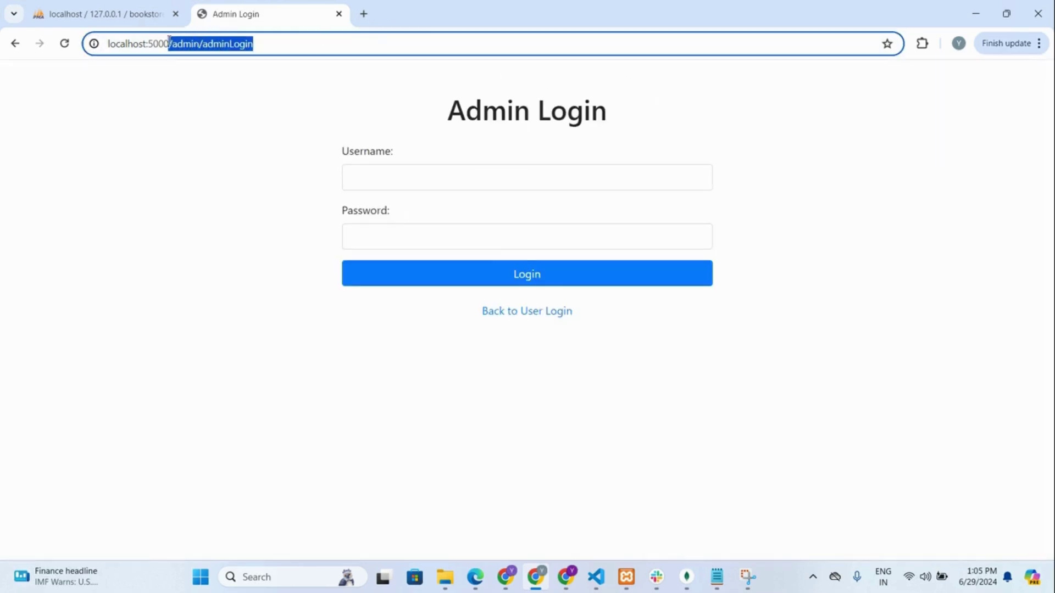
{"action": "key", "text": "BackSpace"}
{"action": "key", "text": "Return"}
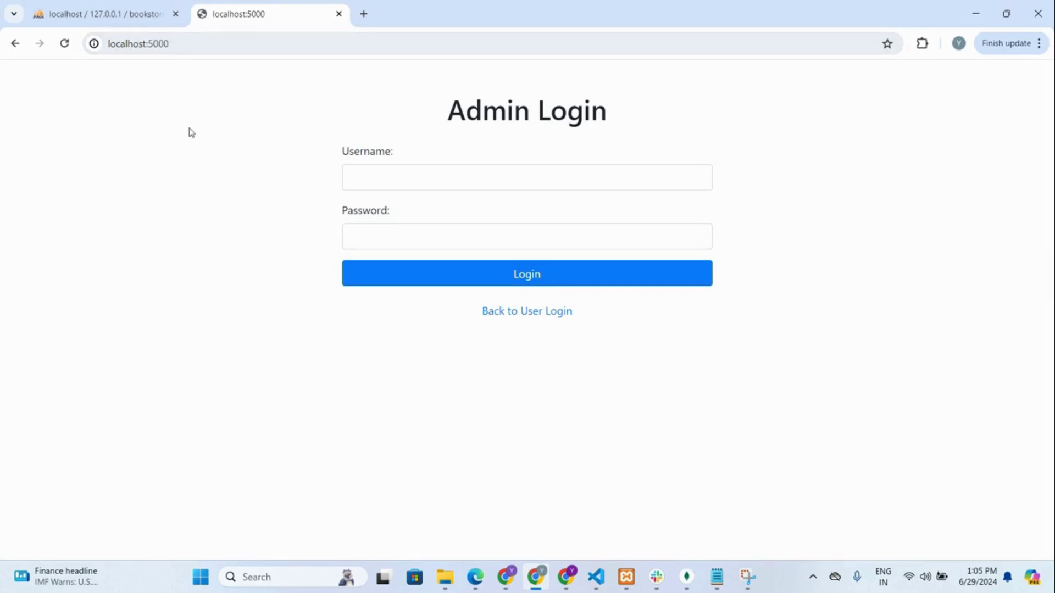